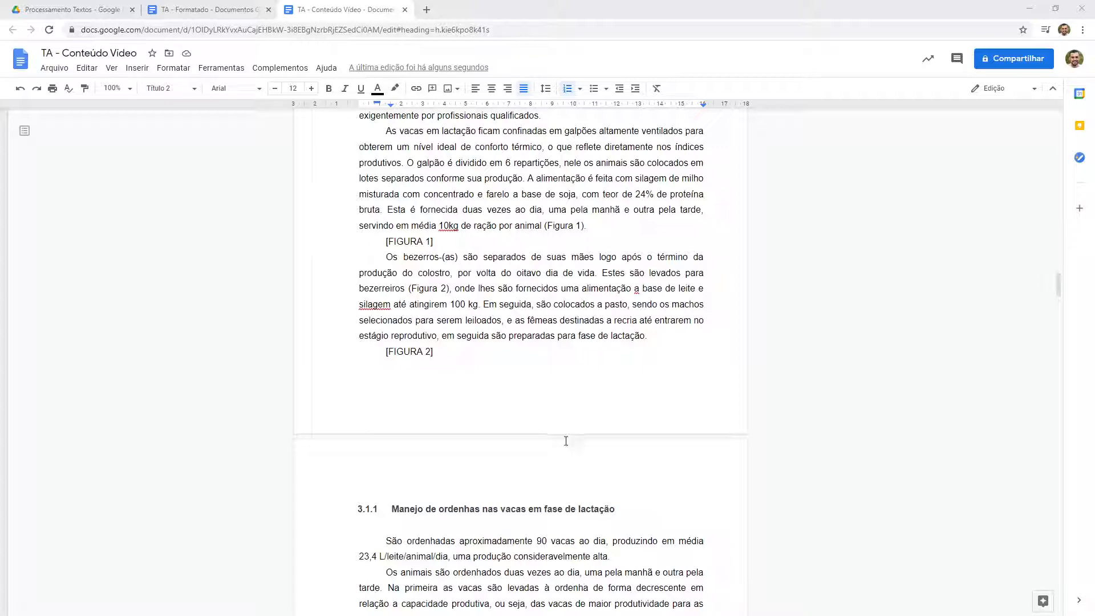
- Switch to the TA - Formatado document and examine the Figura 7 image on page 19 as a model
scroll(404, 339, "up", 2)
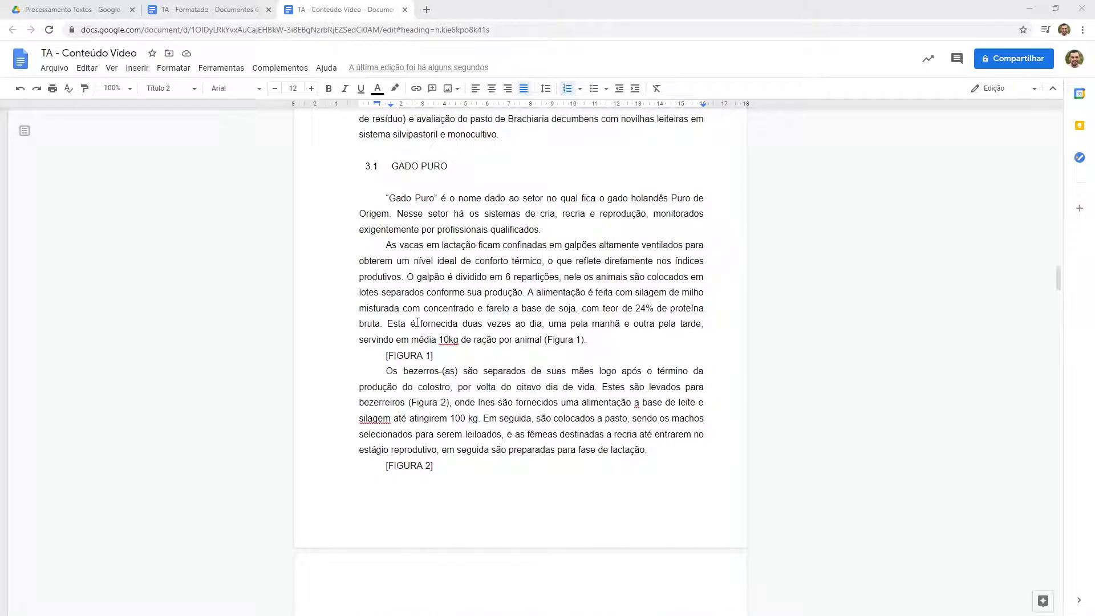
scroll(352, 338, "down", 2)
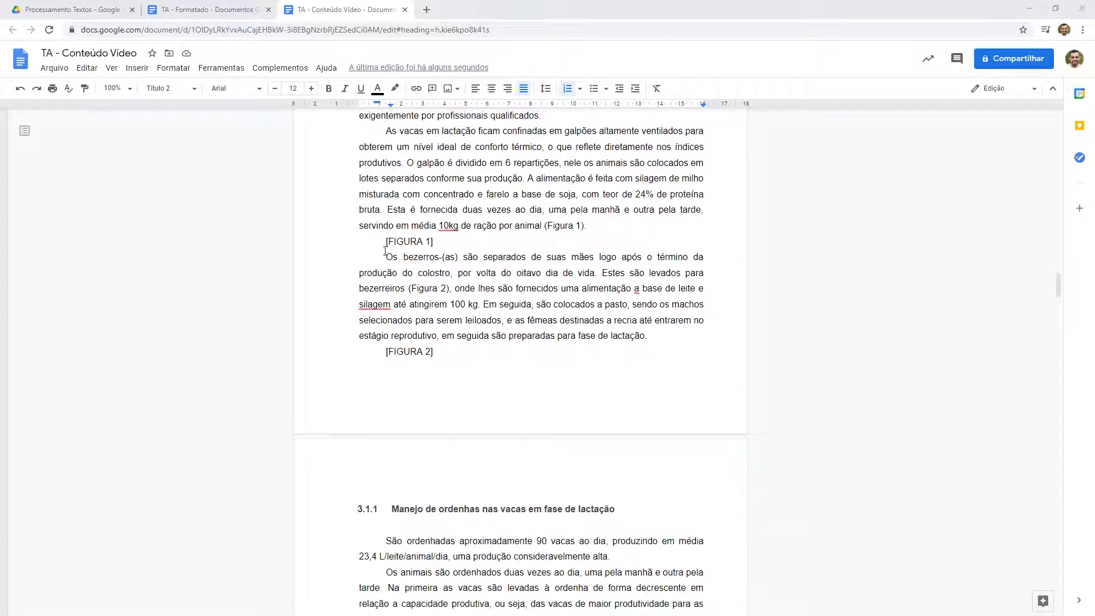
left_click(234, 9)
scroll(456, 362, "up", 14)
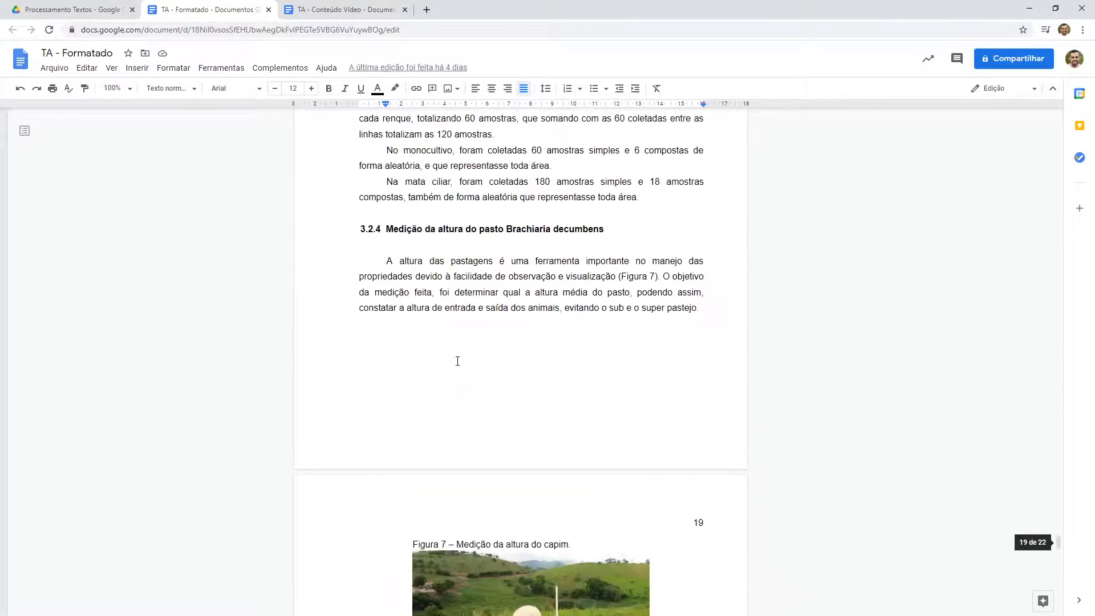
scroll(457, 361, "down", 6)
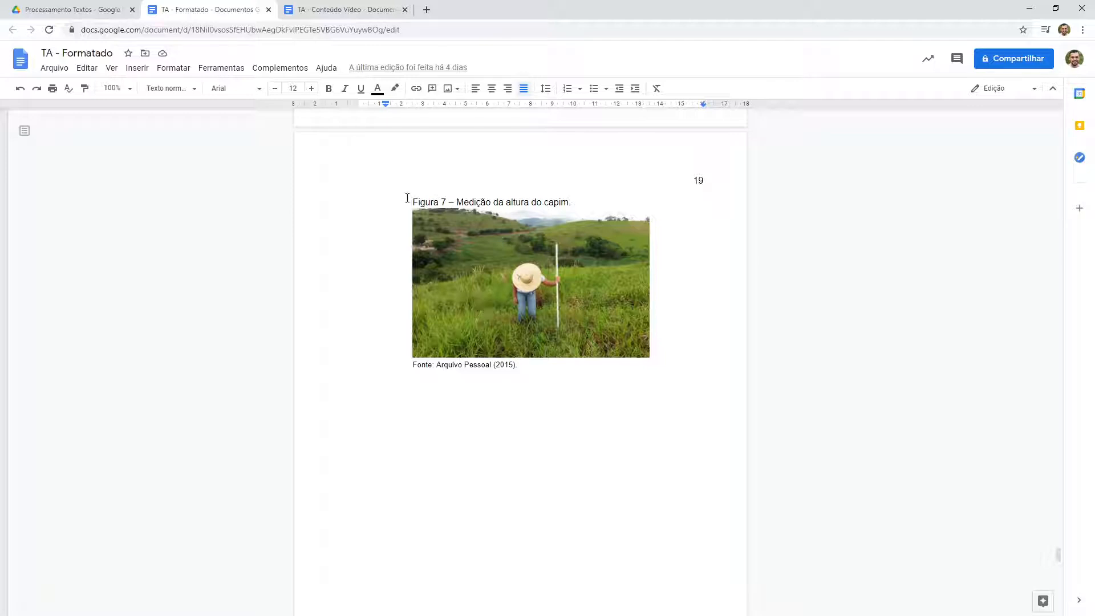
left_click(479, 252)
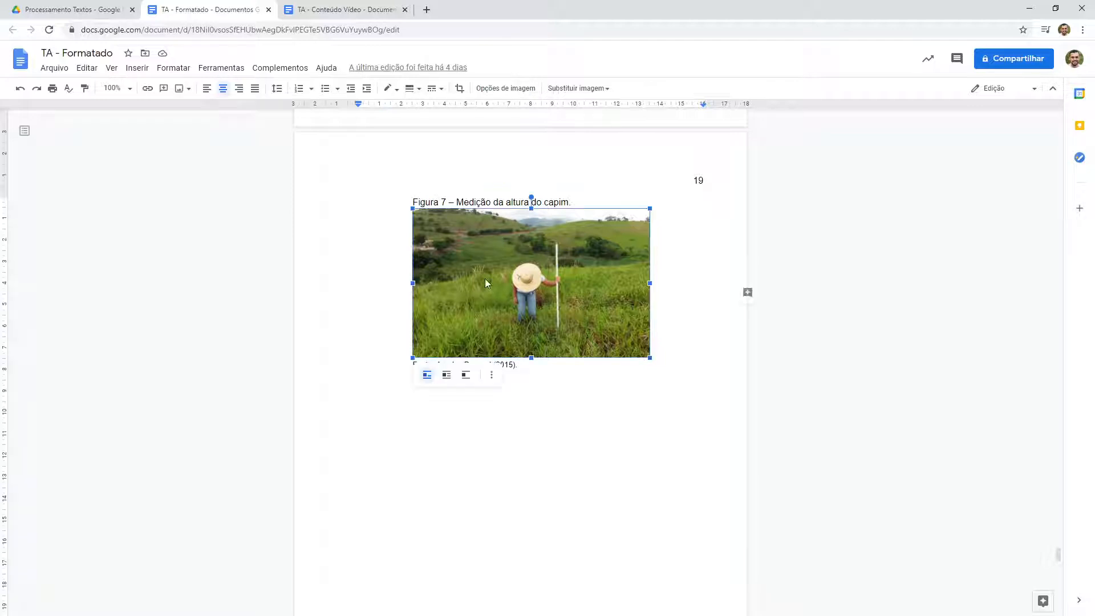
left_click(590, 386)
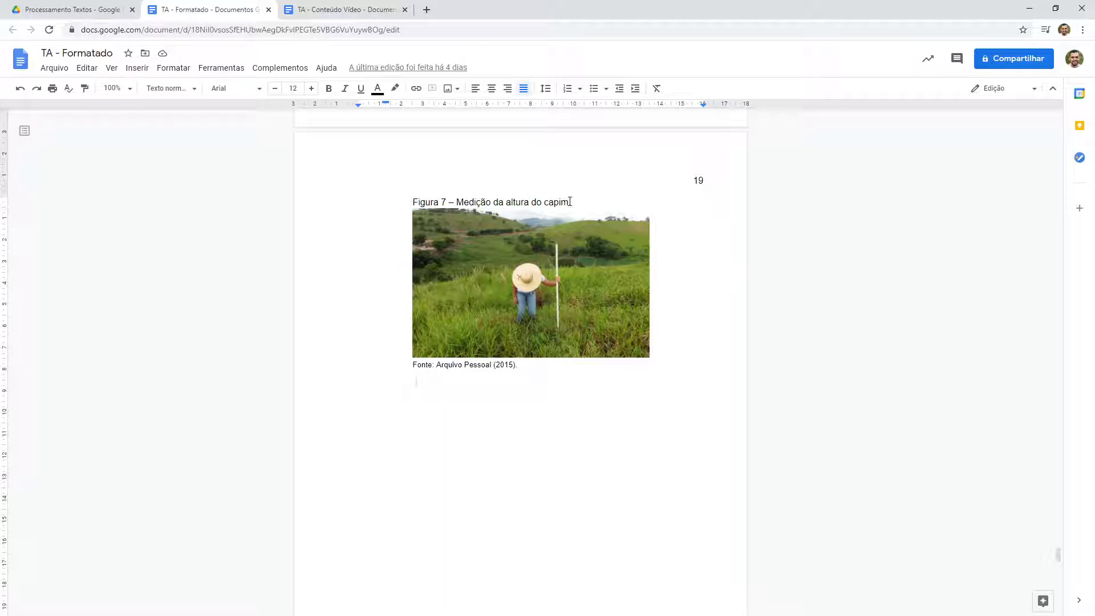
- Examine the title line above the Figura 7 image and the source line below it
left_click_drag(570, 201, 412, 202)
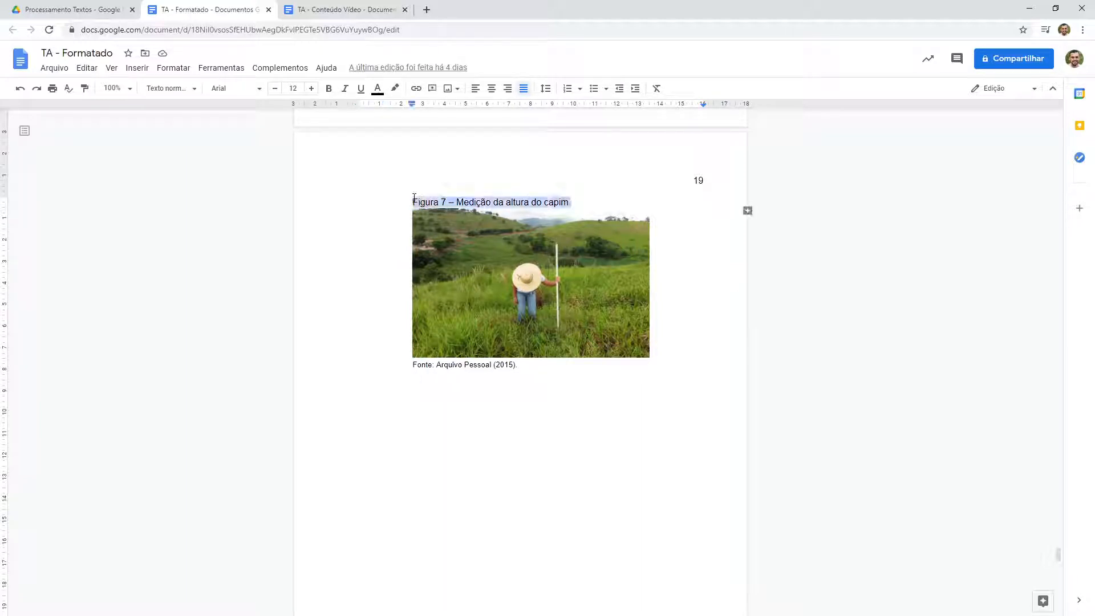
left_click(455, 200)
left_click_drag(415, 197, 445, 198)
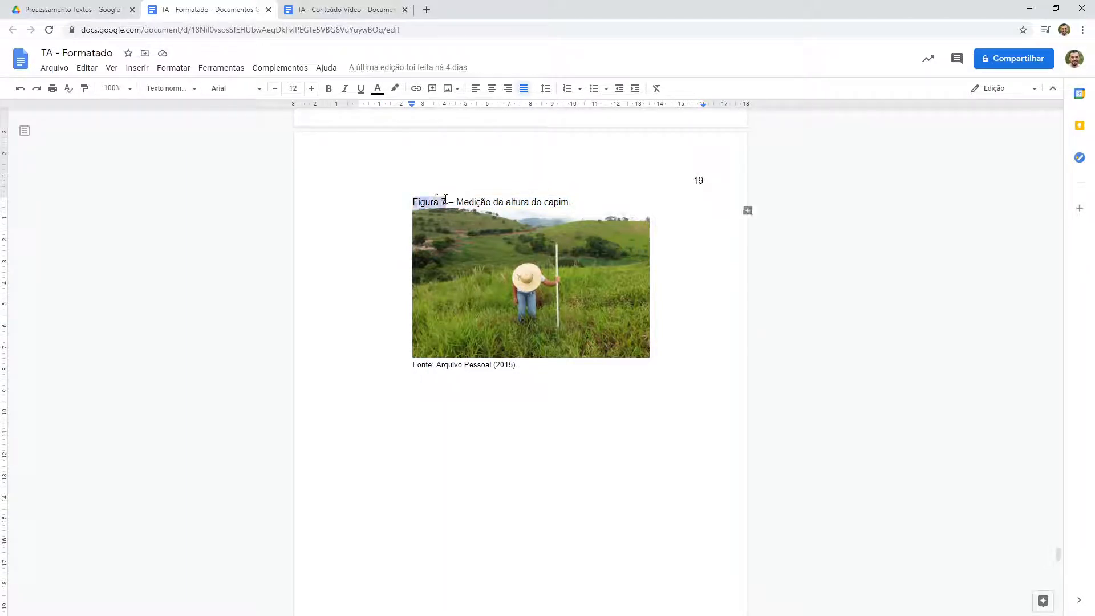
left_click(445, 199)
left_click_drag(457, 200, 406, 202)
left_click(580, 200)
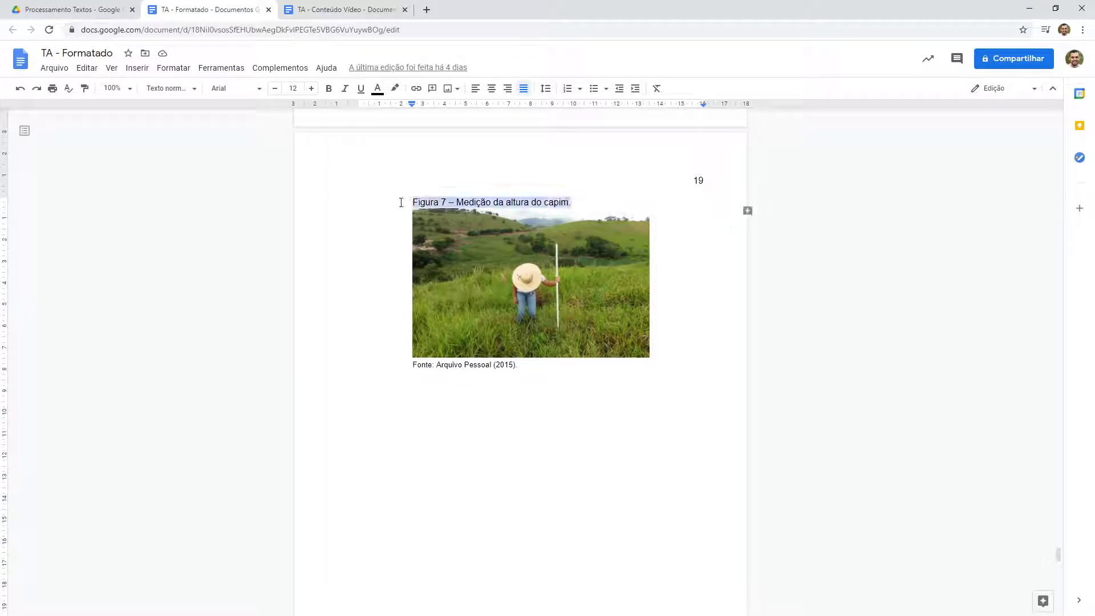
left_click(478, 367)
left_click_drag(527, 365, 419, 367)
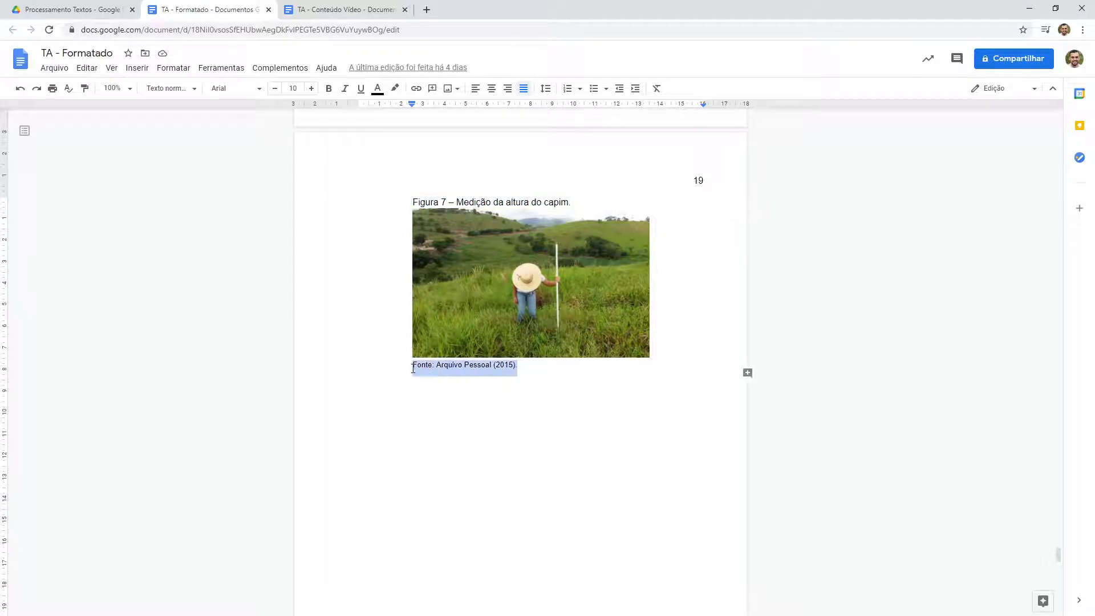
left_click(450, 367)
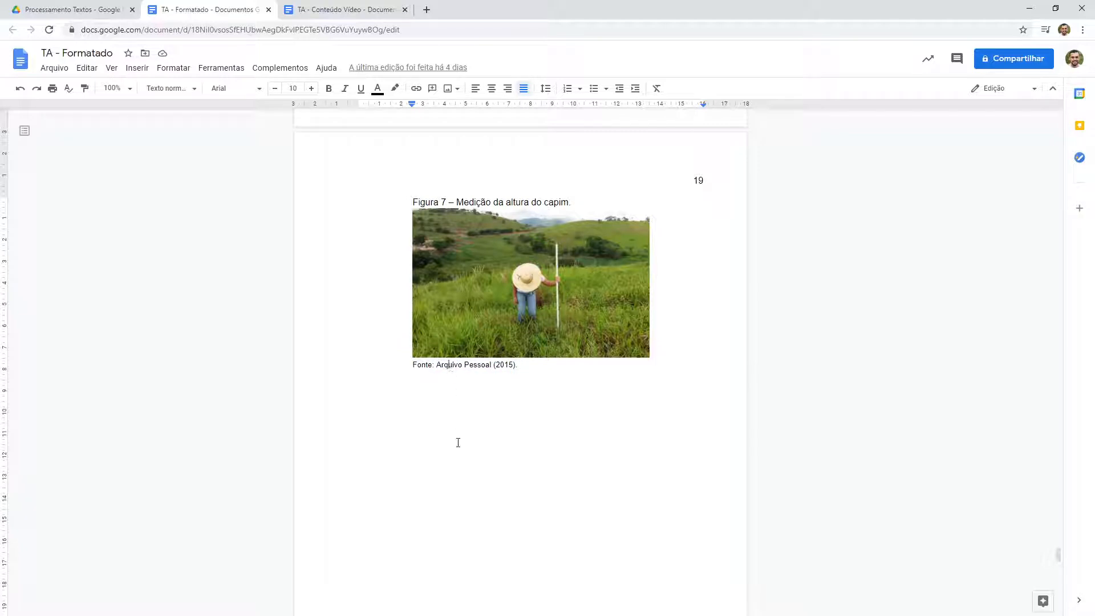
- Switch to the academic works guide in Adobe Acrobat Reader and read the opening paragraphs of section 4.6 ILUSTRAÇÕES
key("alt+Tab")
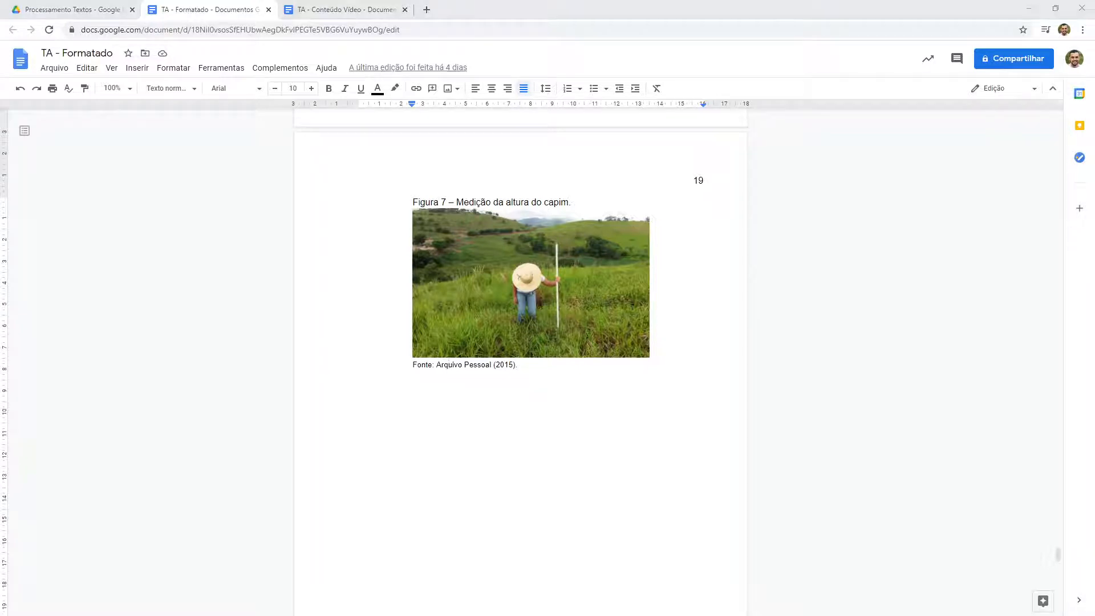
left_click(44, 298)
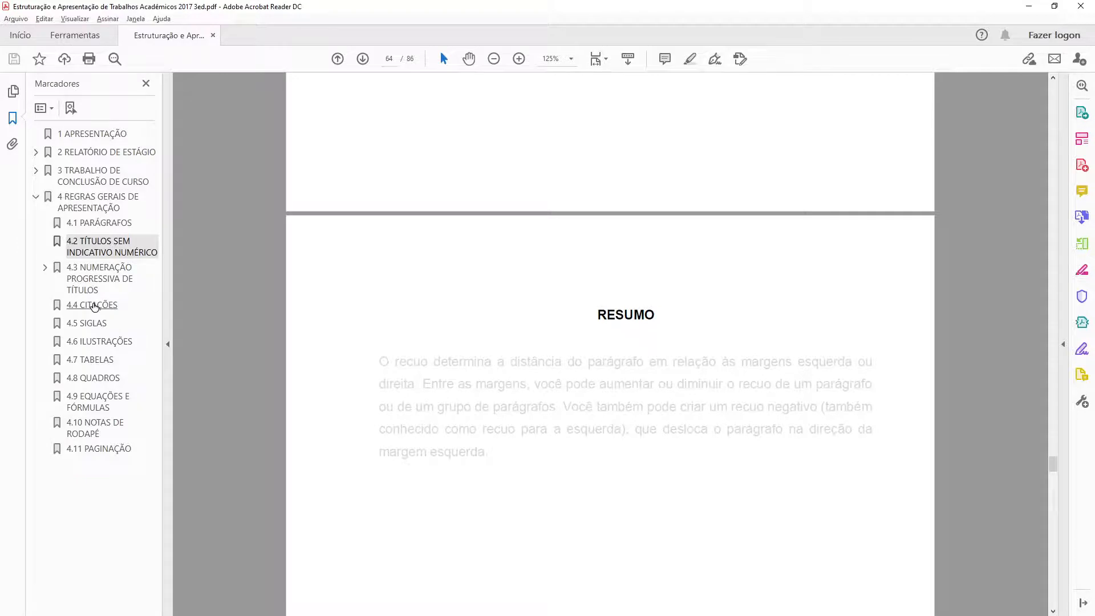
left_click(91, 341)
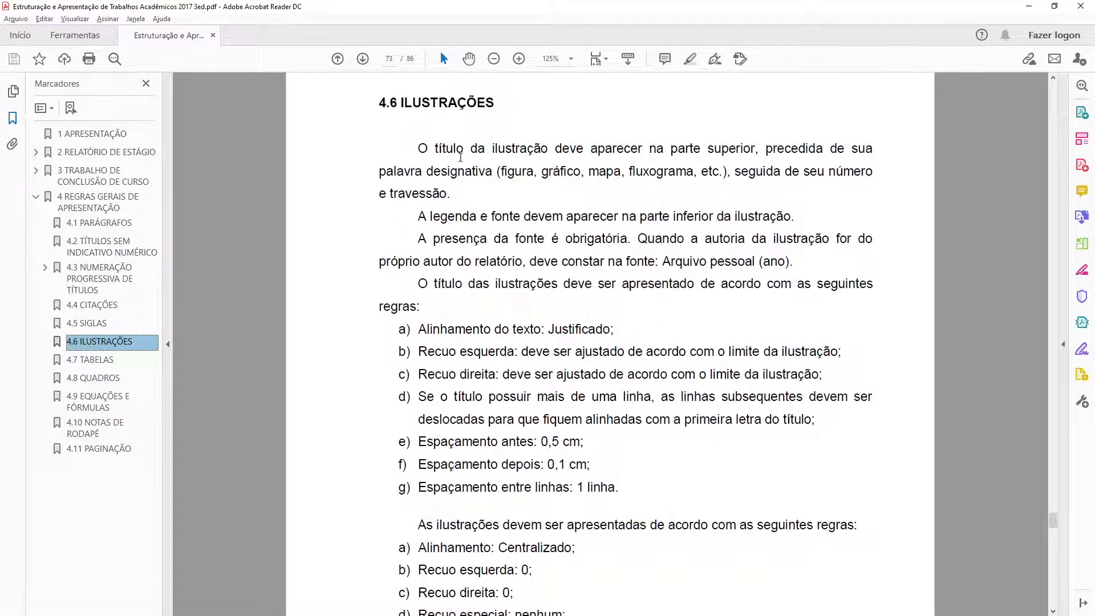
left_click_drag(418, 149, 472, 203)
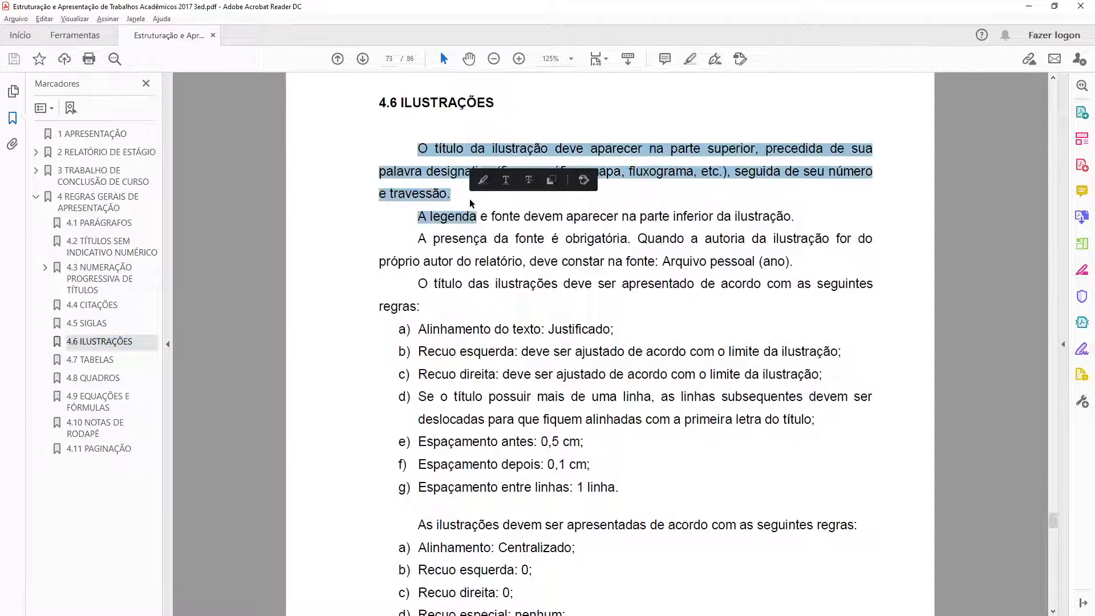
left_click(471, 203)
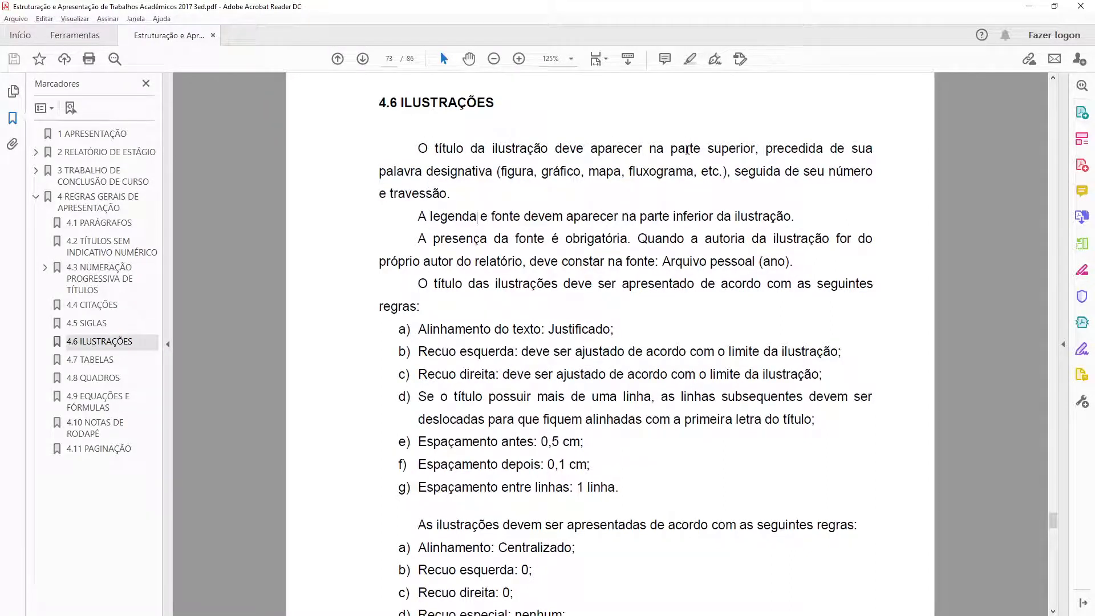
left_click_drag(766, 150, 494, 174)
left_click(494, 174)
left_click_drag(426, 217, 819, 223)
left_click(459, 242)
scroll(429, 319, "down", 1)
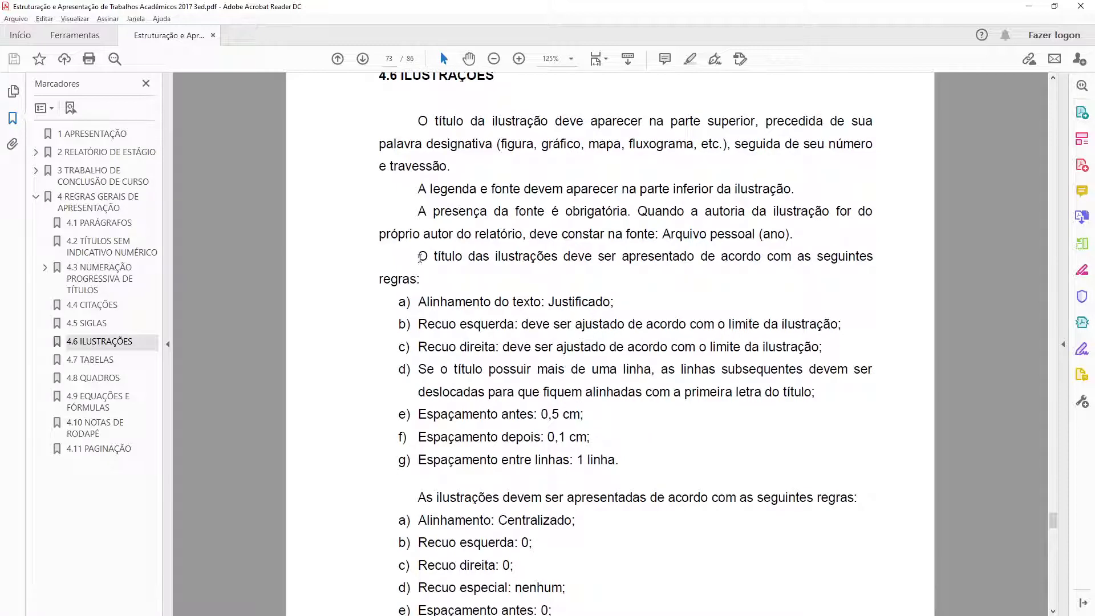
- Review the guide's formatting rules for illustration titles, images, legends and sources, and its example figure
left_click_drag(420, 256, 537, 281)
scroll(413, 362, "down", 8)
scroll(537, 283, "down", 10)
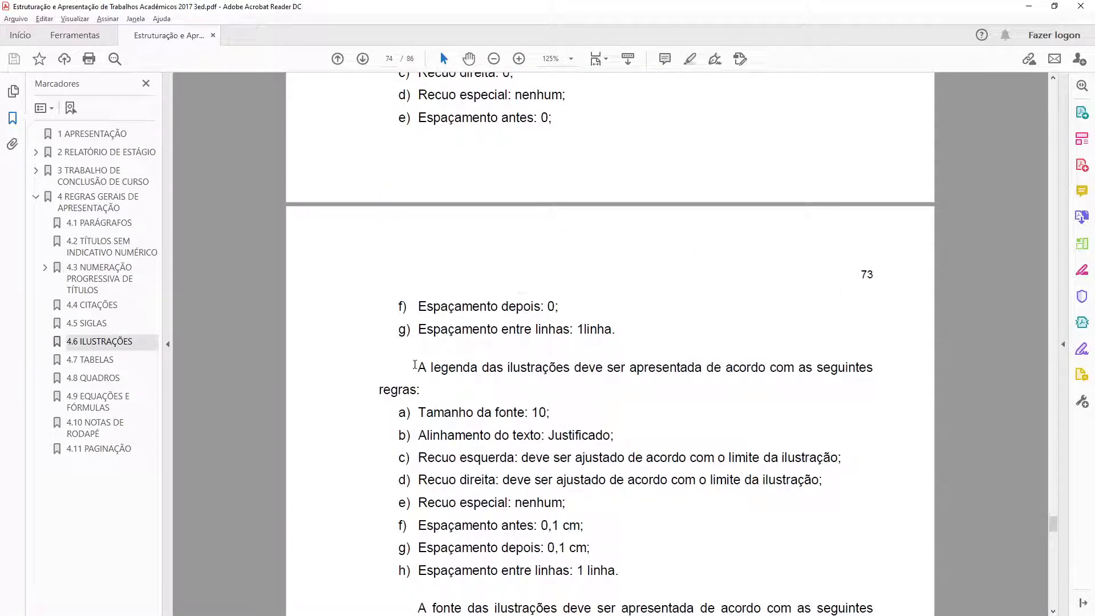
left_click_drag(414, 365, 422, 393)
scroll(423, 393, "down", 10)
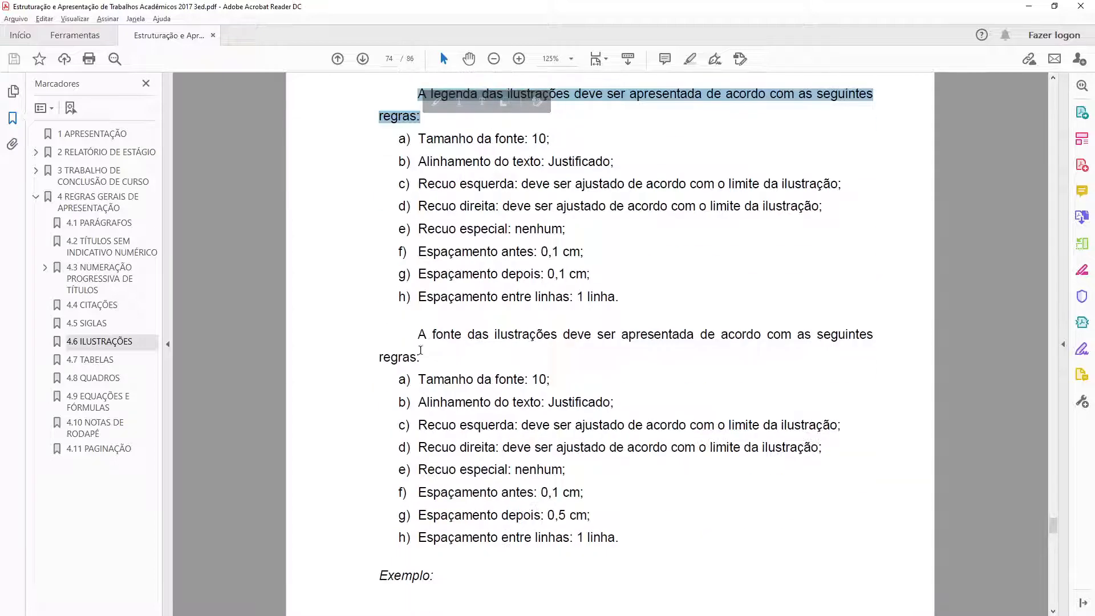
left_click_drag(420, 334, 422, 357)
scroll(426, 356, "down", 20)
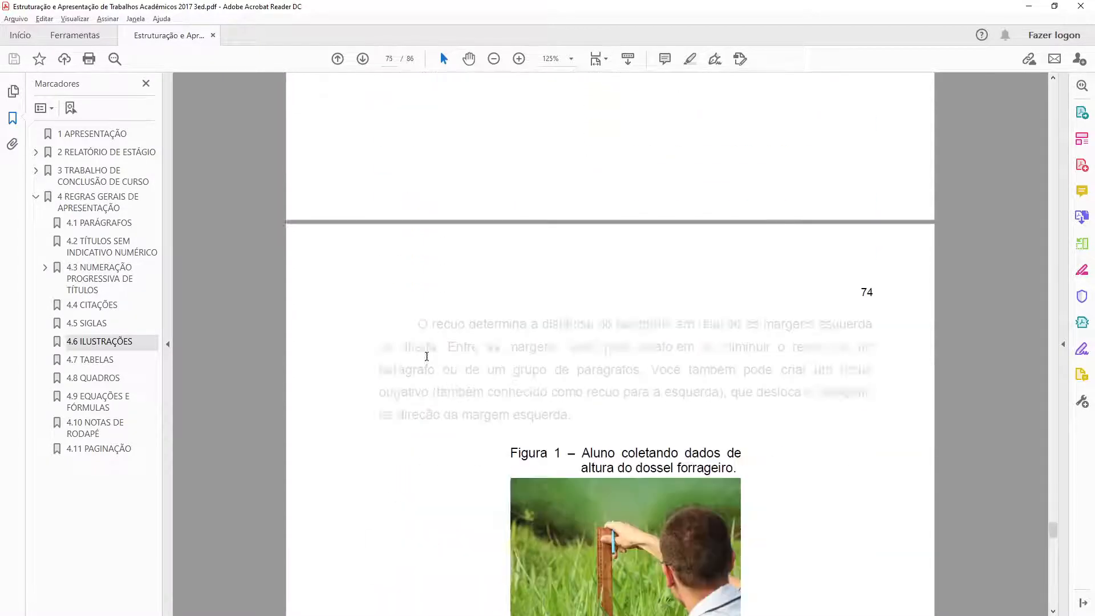
scroll(426, 356, "down", 10)
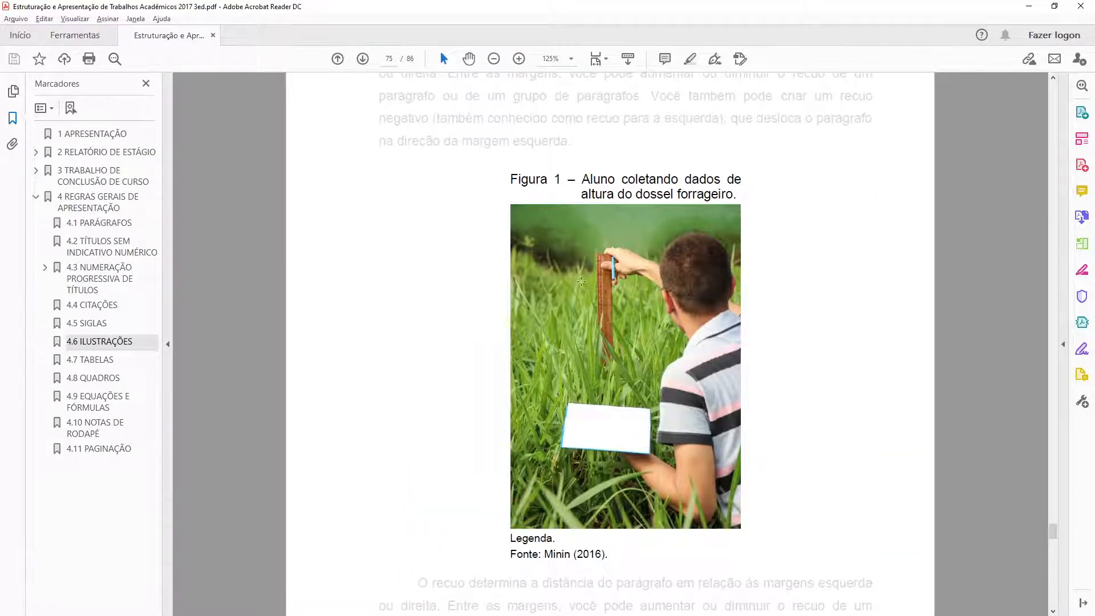
scroll(580, 281, "down", 1)
scroll(581, 281, "up", 1)
- Return to the TA - Conteúdo Vídeo document in the browser and delete the [FIGURA 1] placeholder, keeping its line empty
key("alt+Tab")
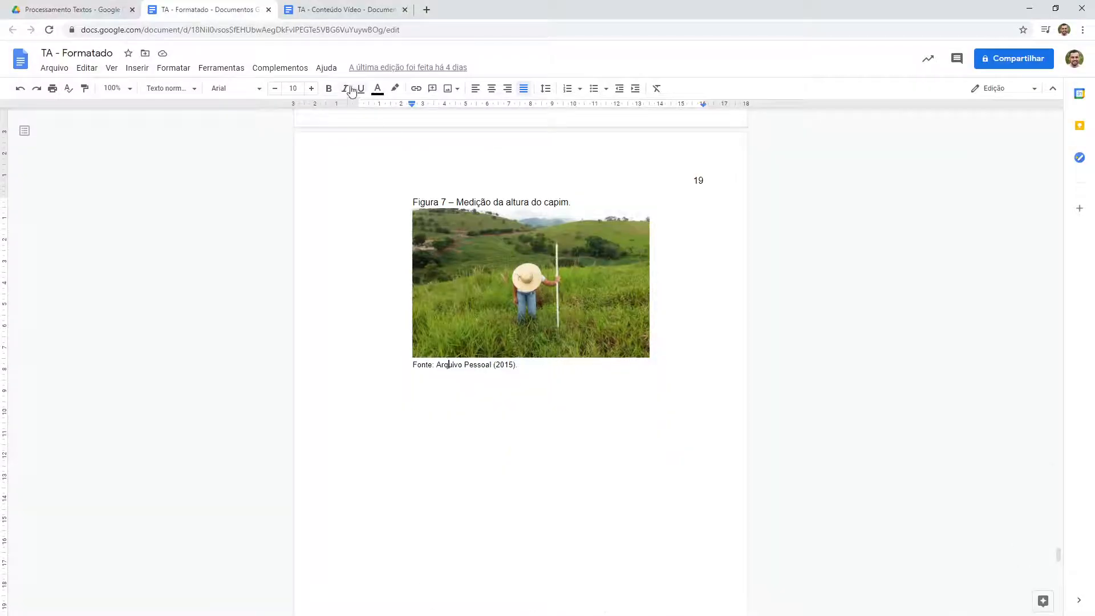
left_click(342, 9)
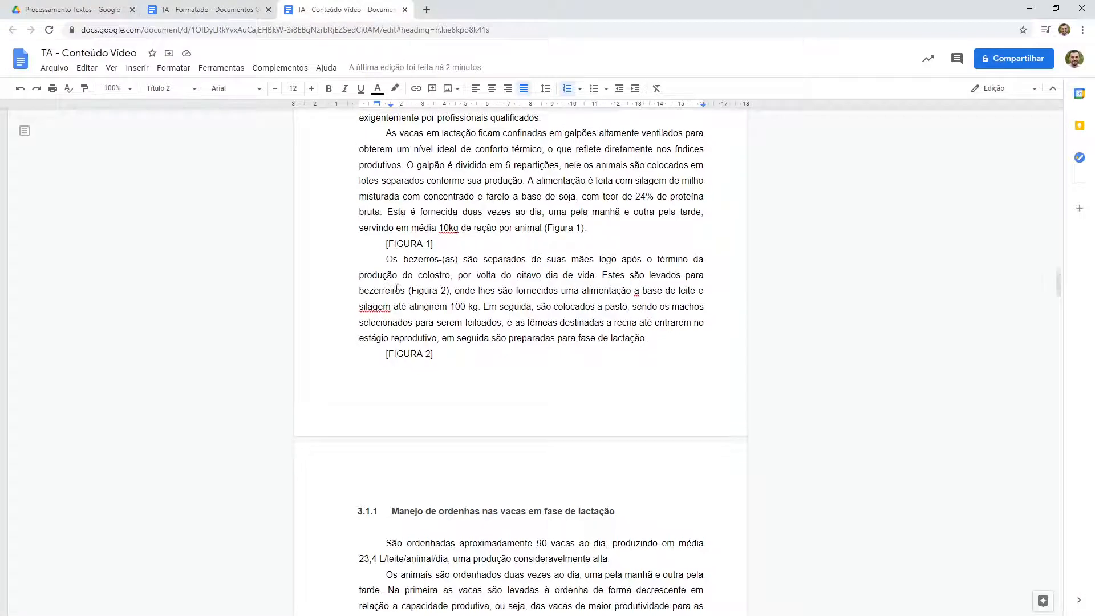
scroll(388, 285, "up", 3)
scroll(386, 338, "down", 3)
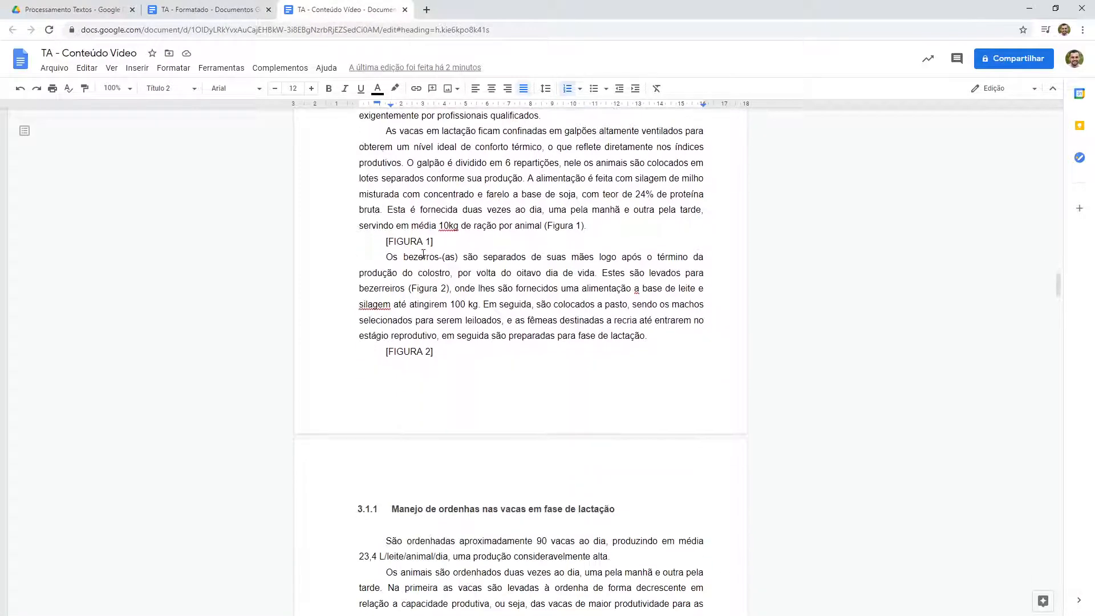
triple_click(462, 240)
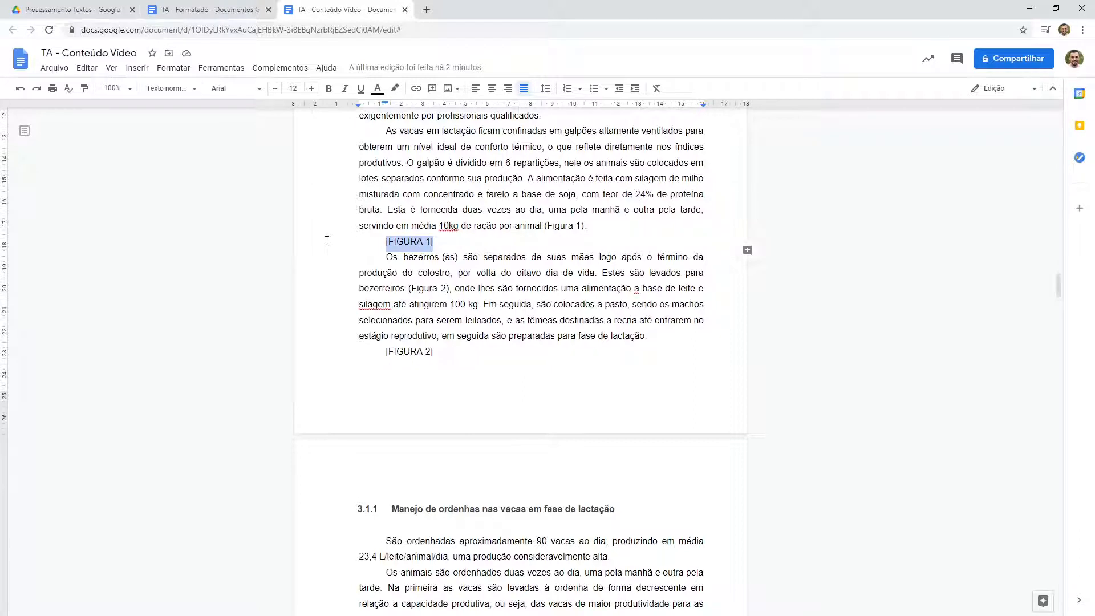
key("BackSpace")
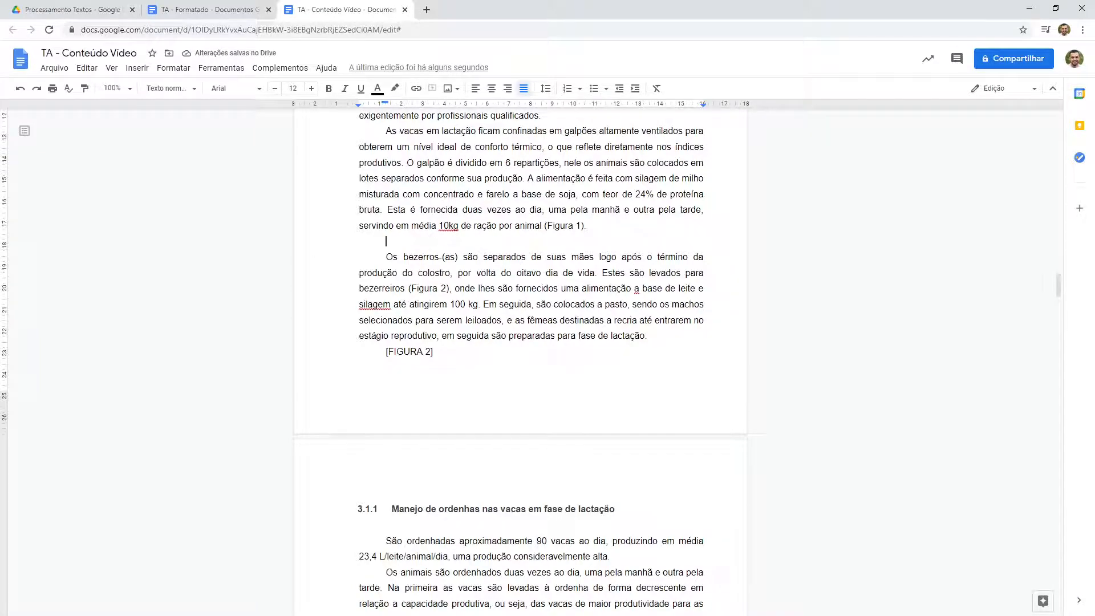
- Try placing Figura01.jpg from the Figuras folder in File Explorer on the empty placeholder line, and undo the insertion
key("alt+Tab")
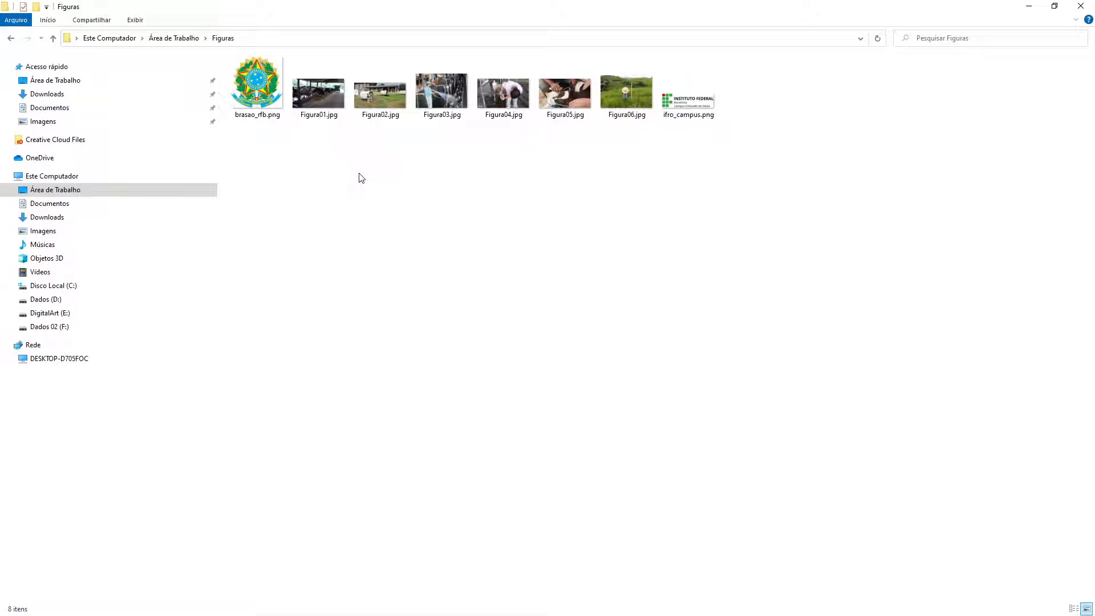
left_click(315, 96)
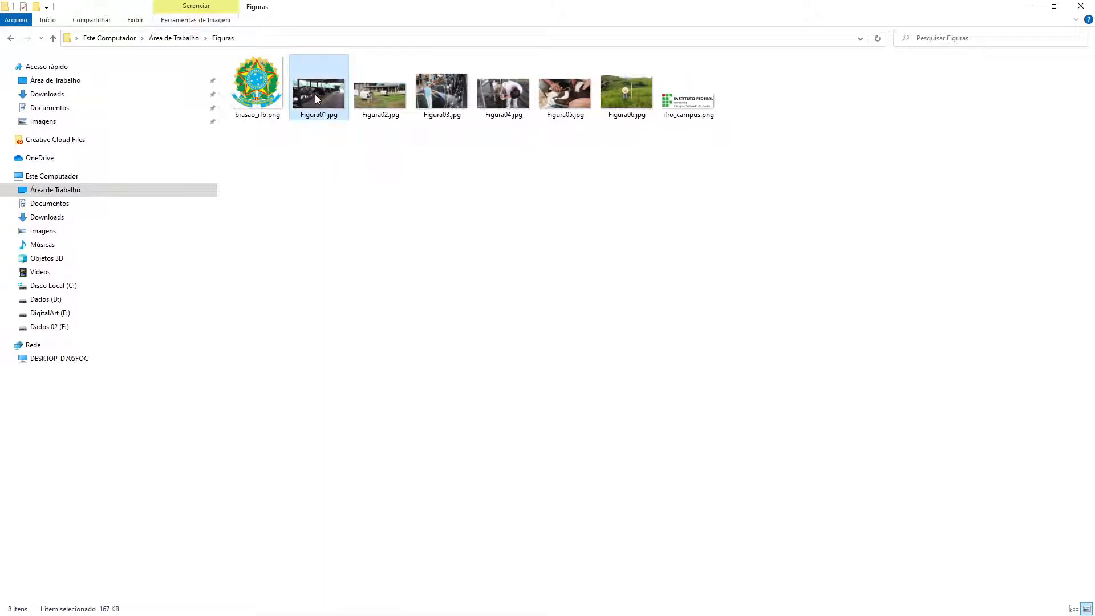
left_click_drag(316, 98, 391, 243)
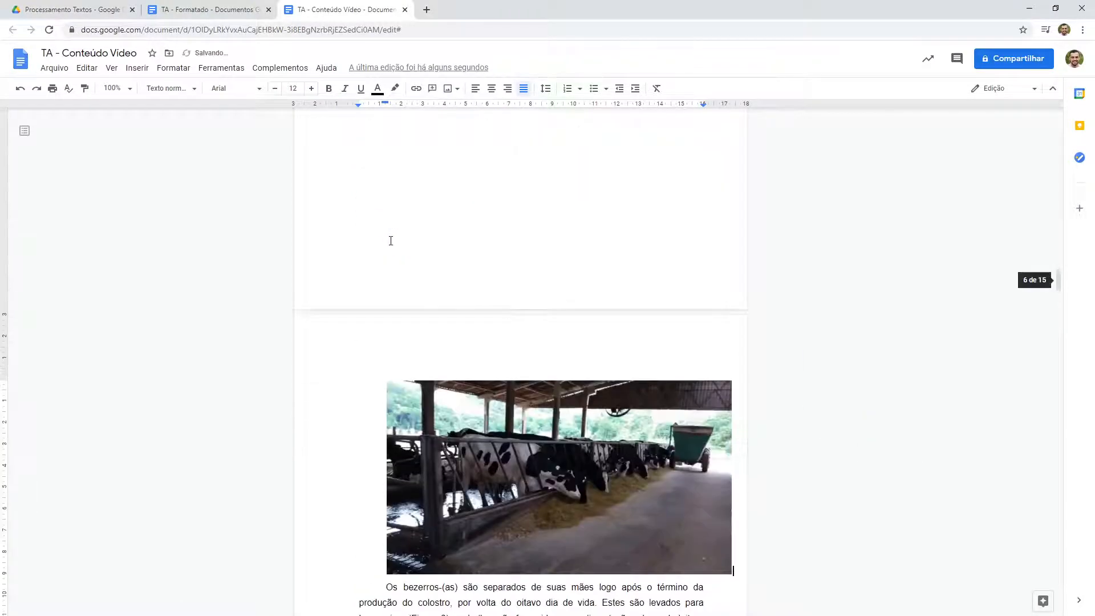
scroll(391, 241, "up", 5)
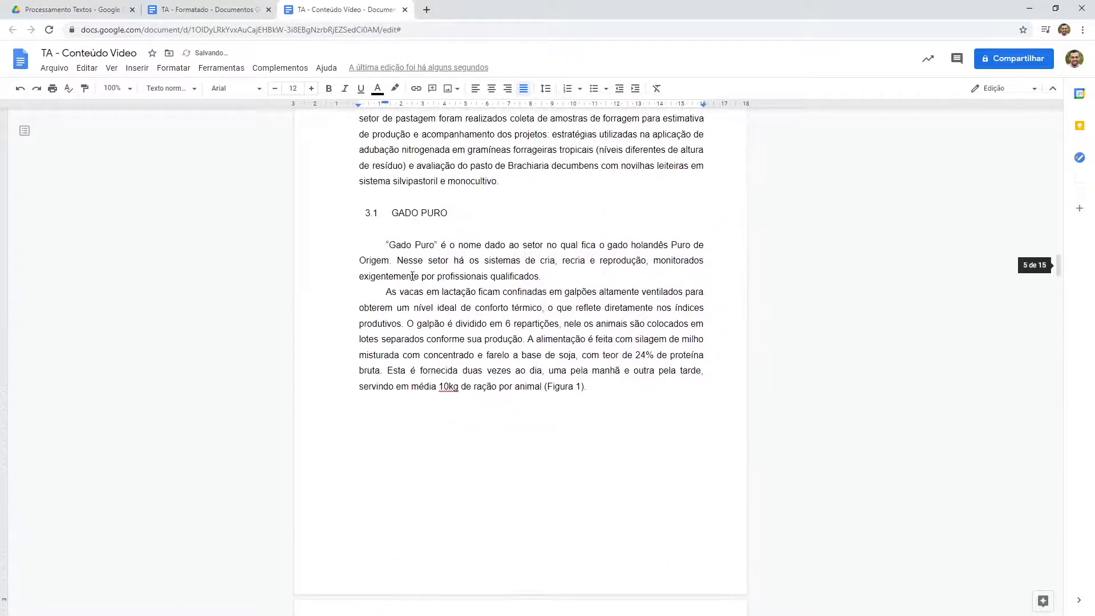
scroll(458, 376, "down", 4)
key("ctrl+z")
- Insert the image Figura01.jpg on the empty placeholder line by uploading it from the computer's Figuras folder
scroll(369, 183, "up", 1)
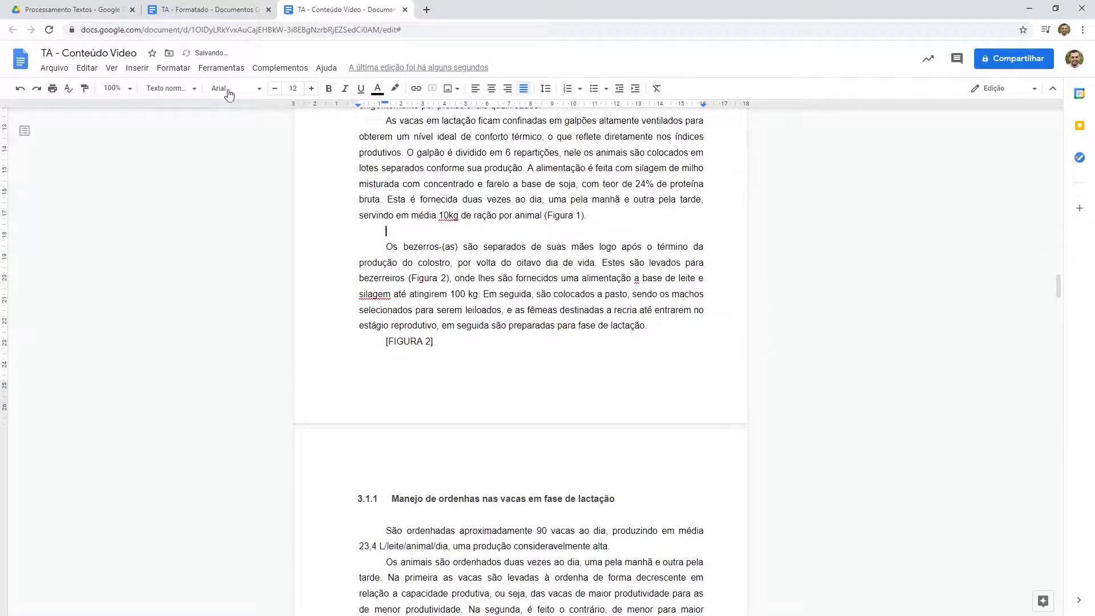
left_click(137, 68)
mouse_move(166, 88)
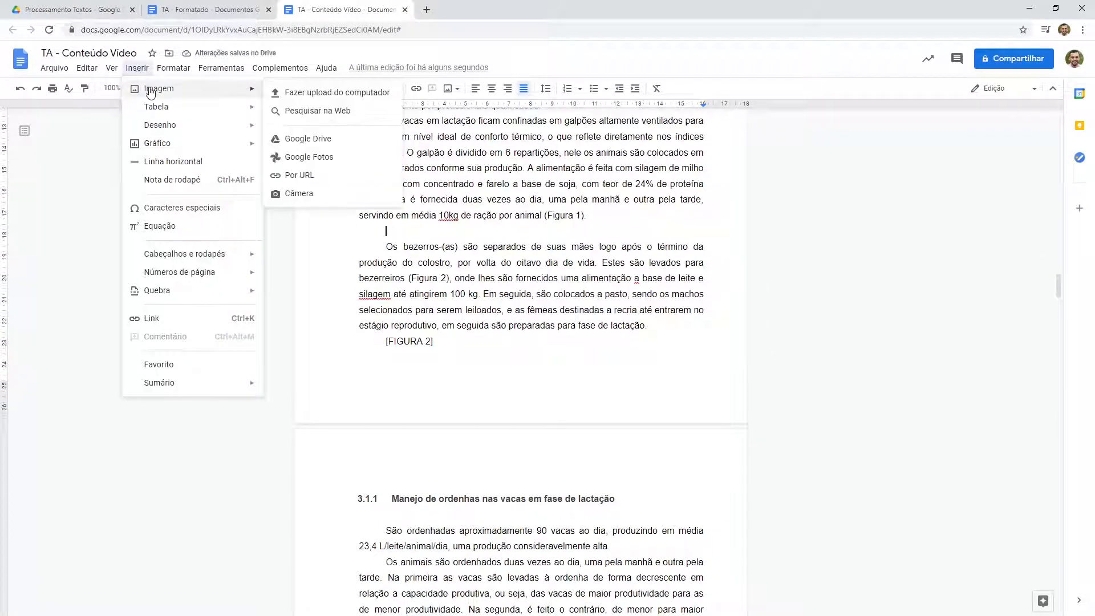
left_click(353, 93)
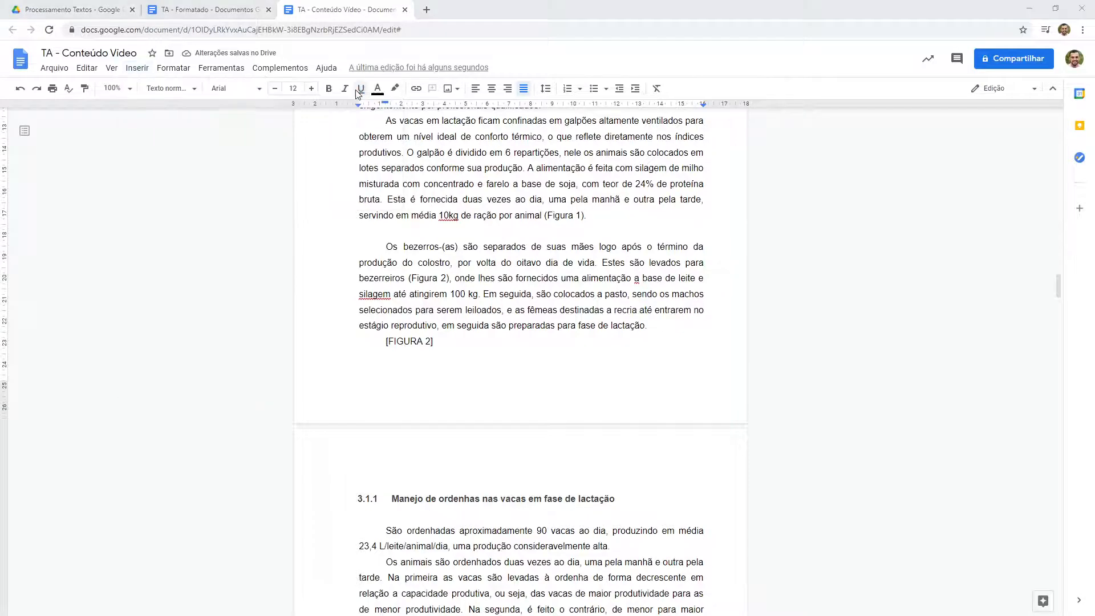
left_click(264, 106)
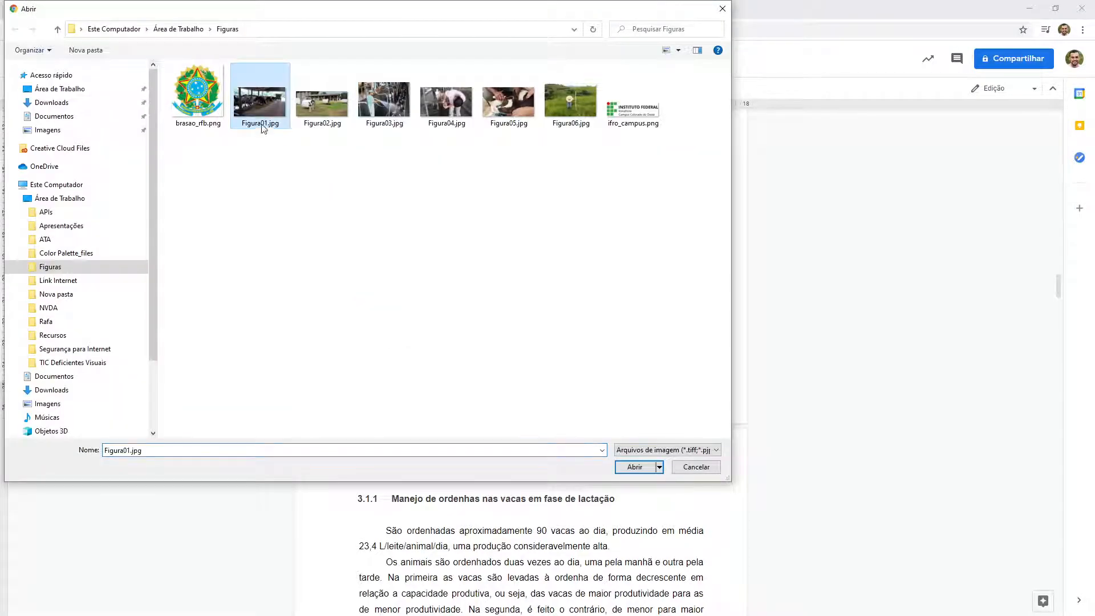
double_click(257, 94)
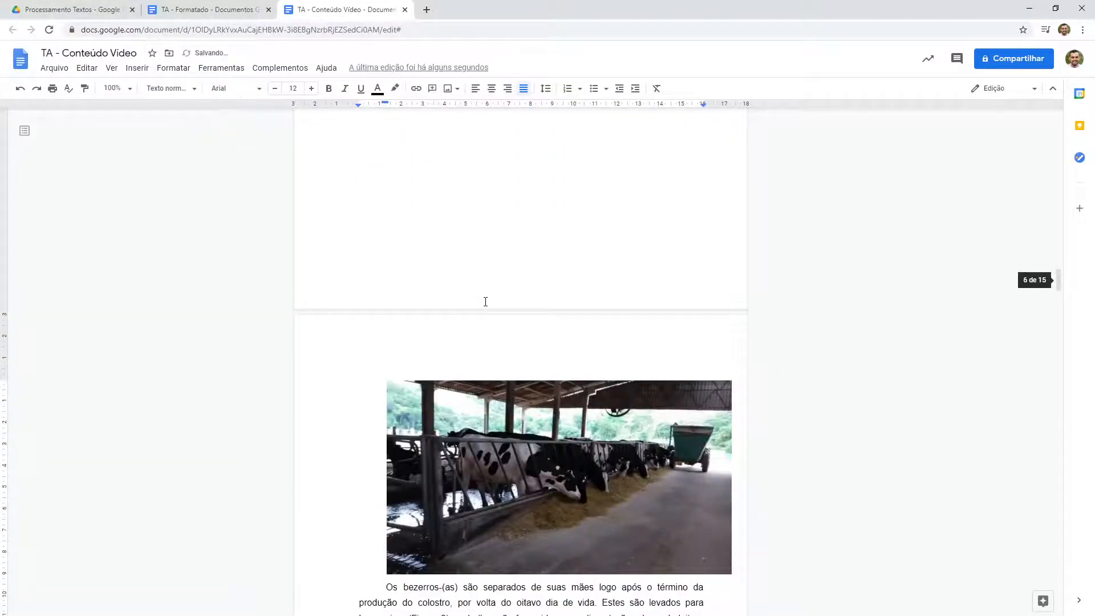
- Set the width of the inserted Figura 1 cattle image to 11 cm with its proportions locked
scroll(485, 302, "up", 4)
scroll(485, 301, "down", 6)
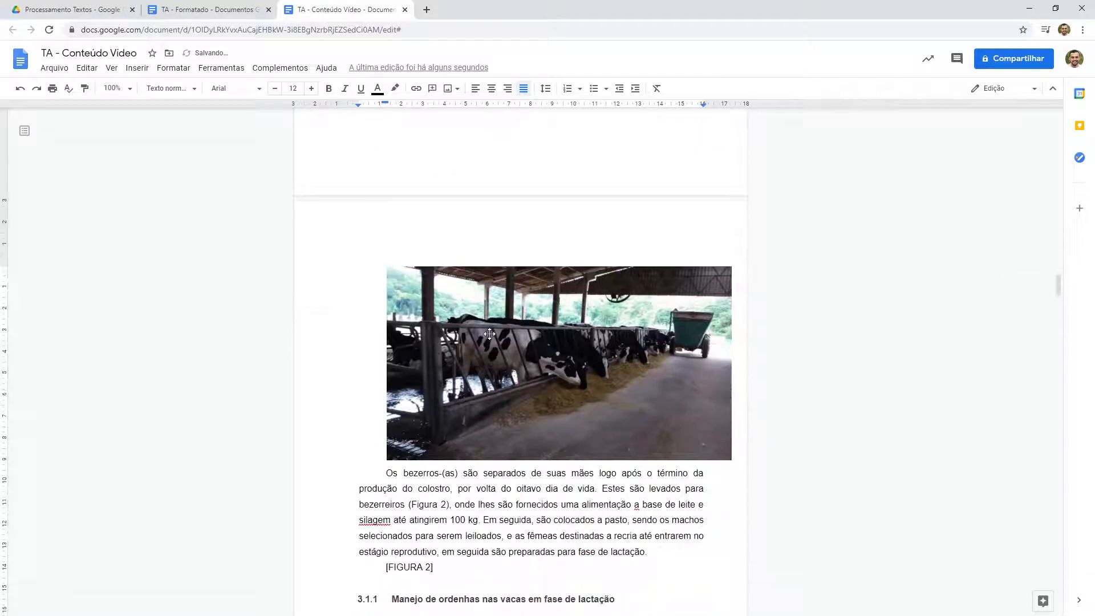
left_click(489, 336)
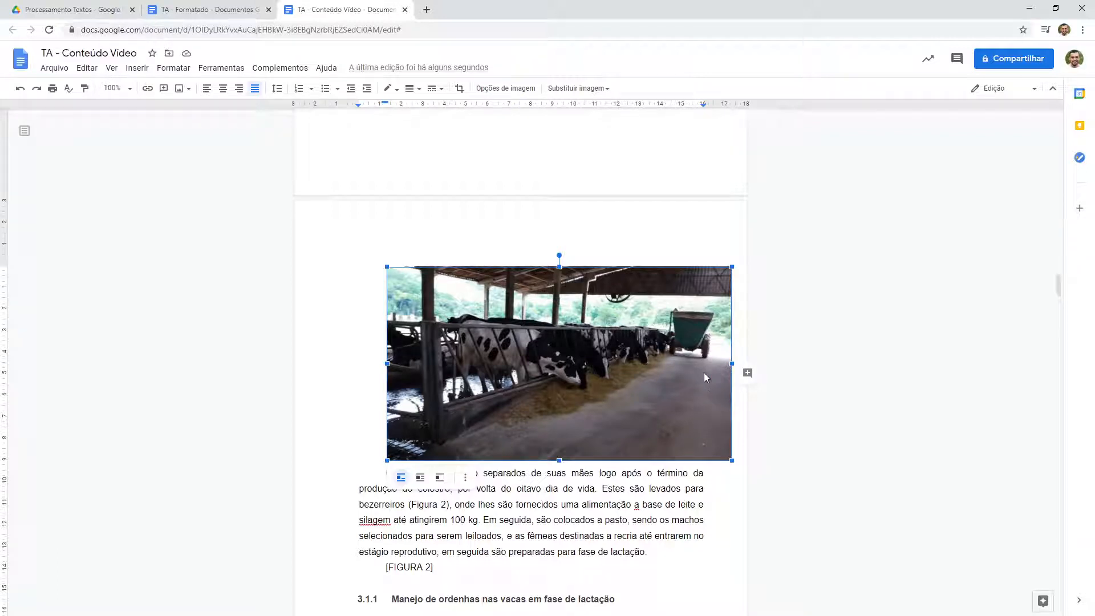
left_click(505, 88)
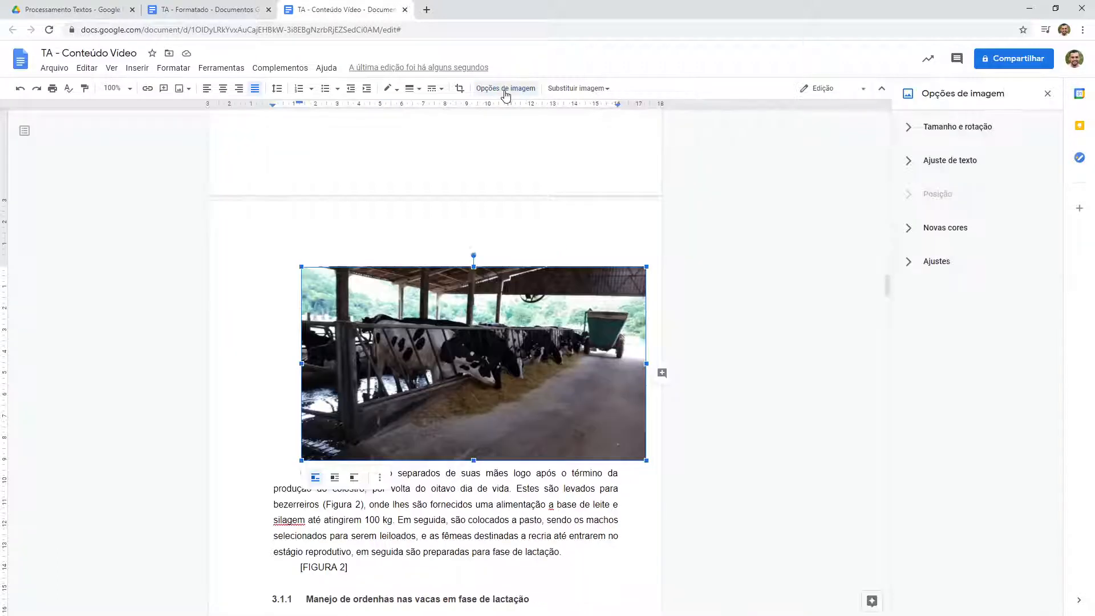
left_click(910, 128)
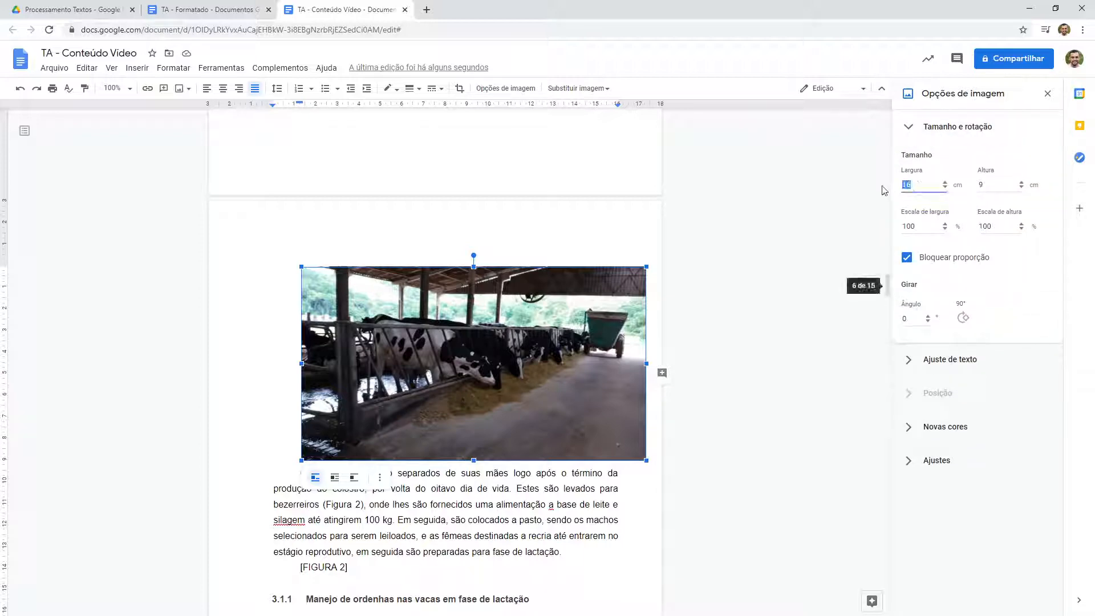
type("11")
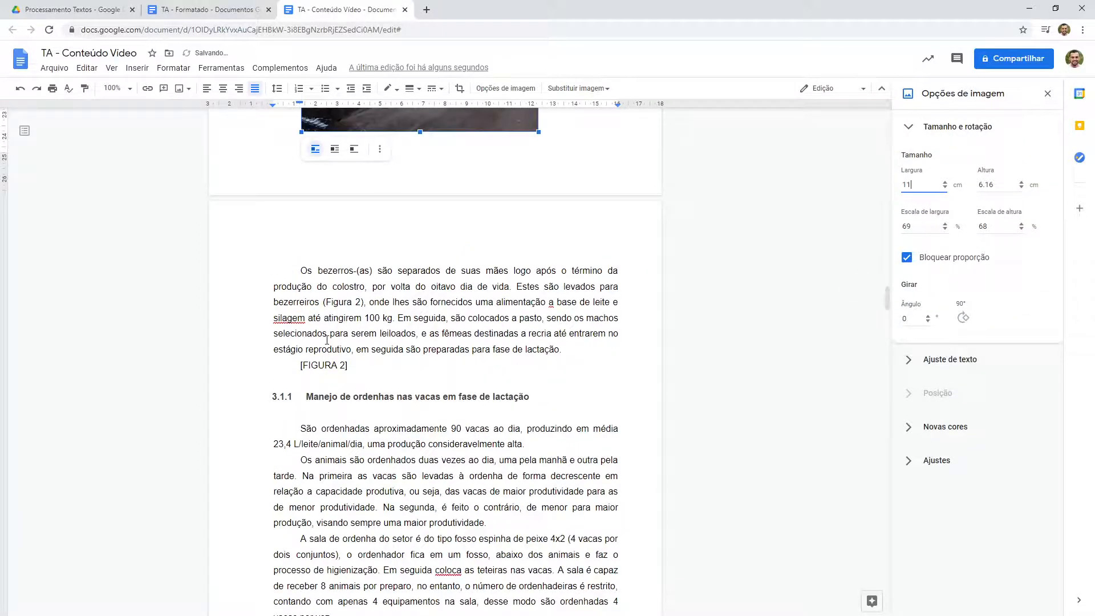
- Center the resized image on its line and remove the first-line indent from its paragraph
scroll(804, 319, "up", 5)
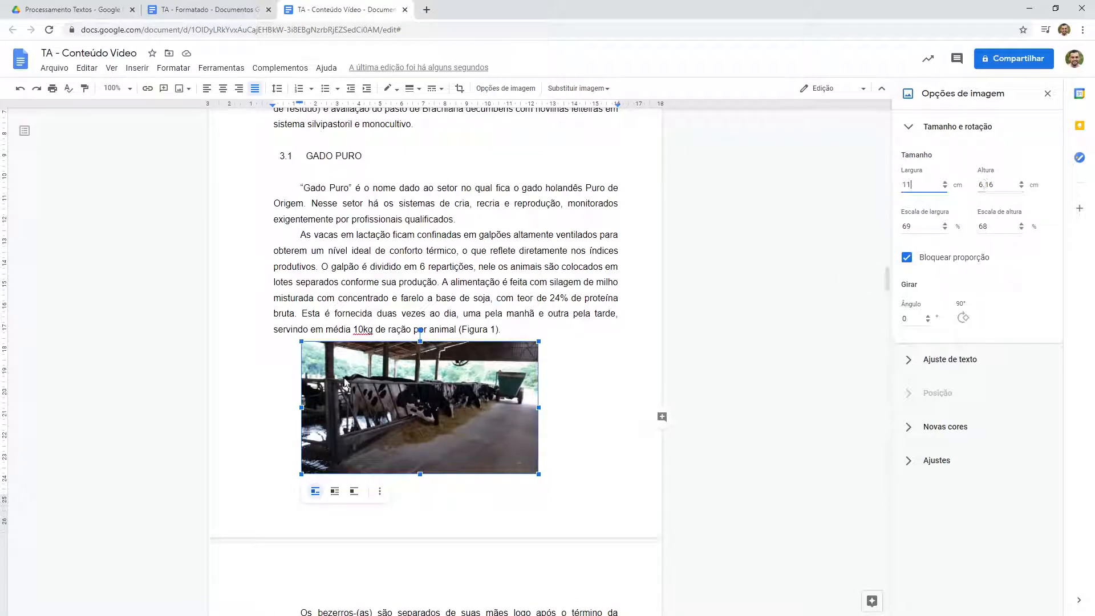
left_click(223, 88)
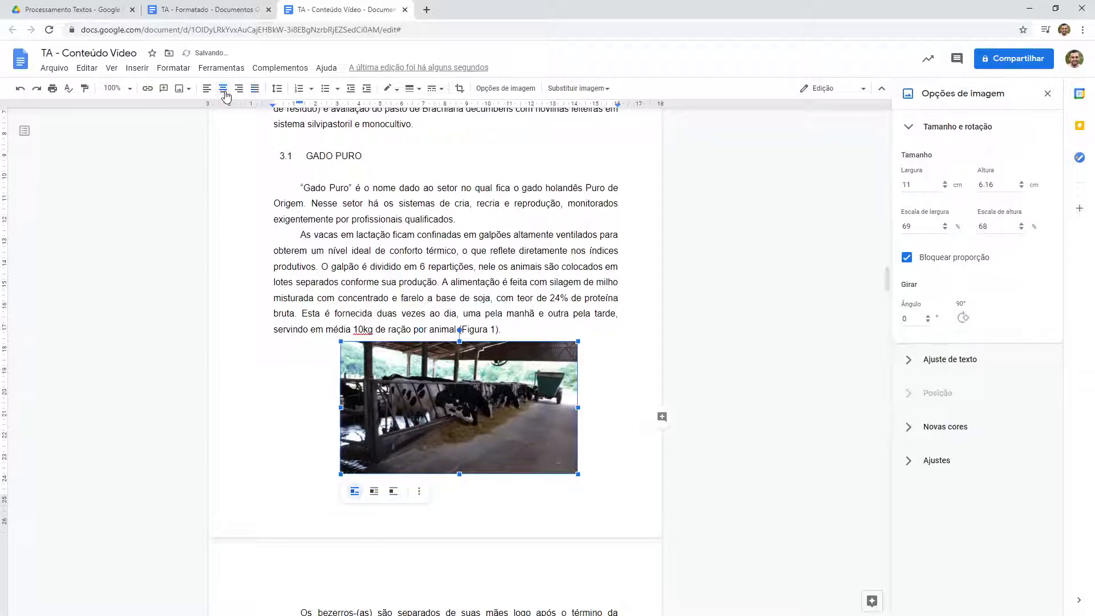
scroll(353, 342, "down", 1)
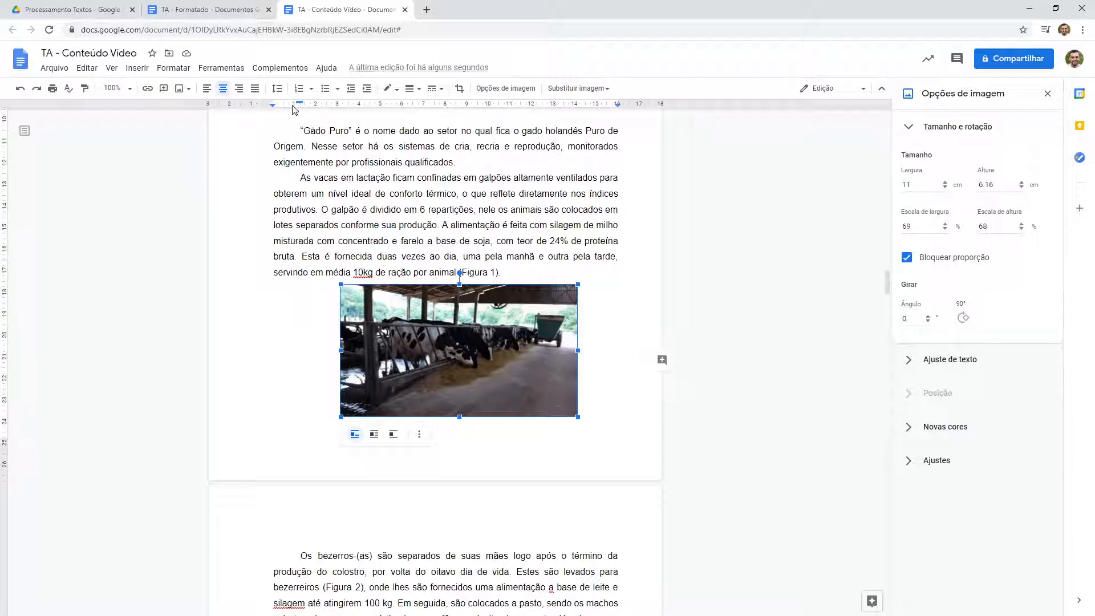
left_click_drag(298, 104, 274, 106)
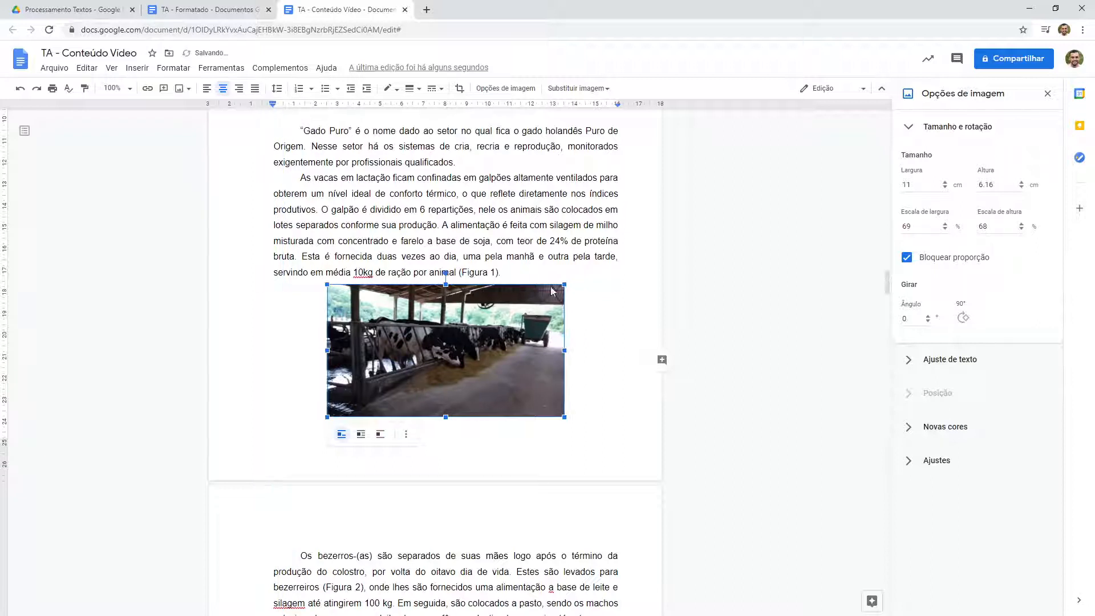
left_click(587, 317)
left_click(171, 89)
mouse_move(200, 111)
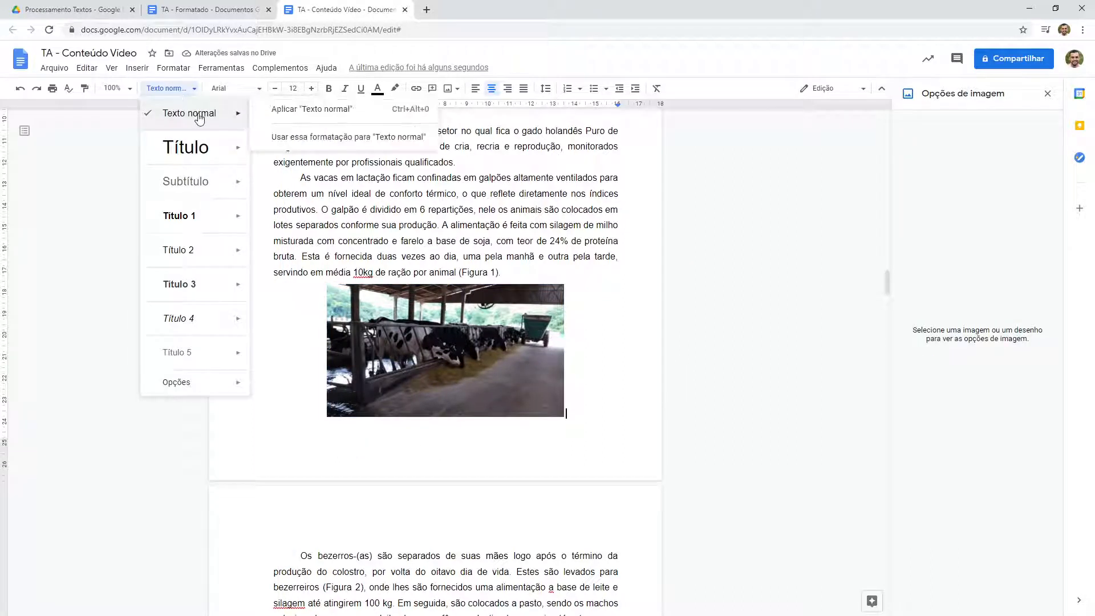
left_click(599, 389)
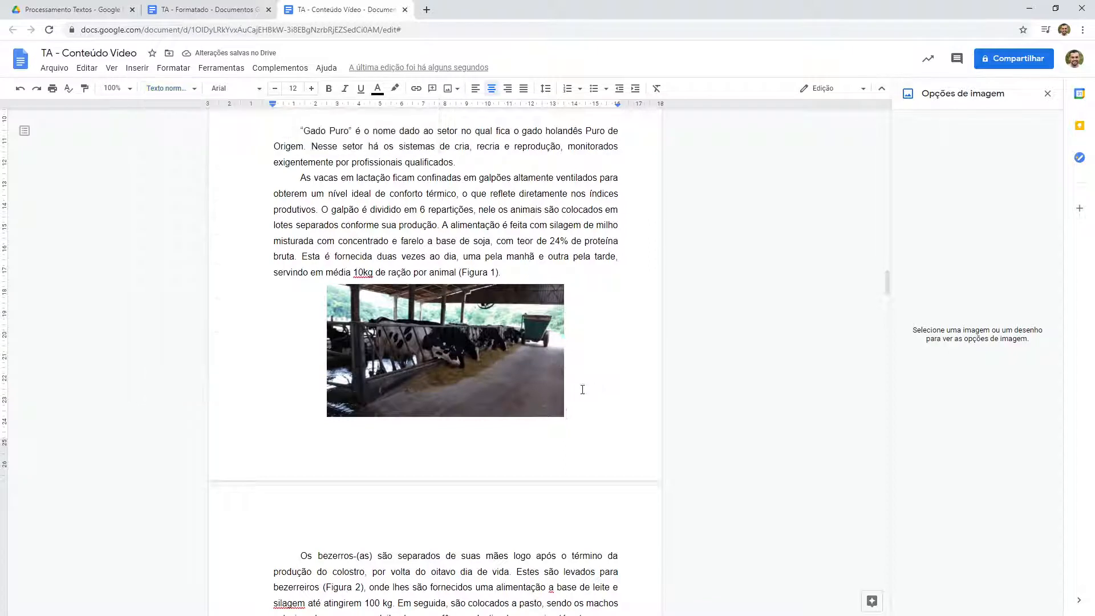
left_click(562, 389)
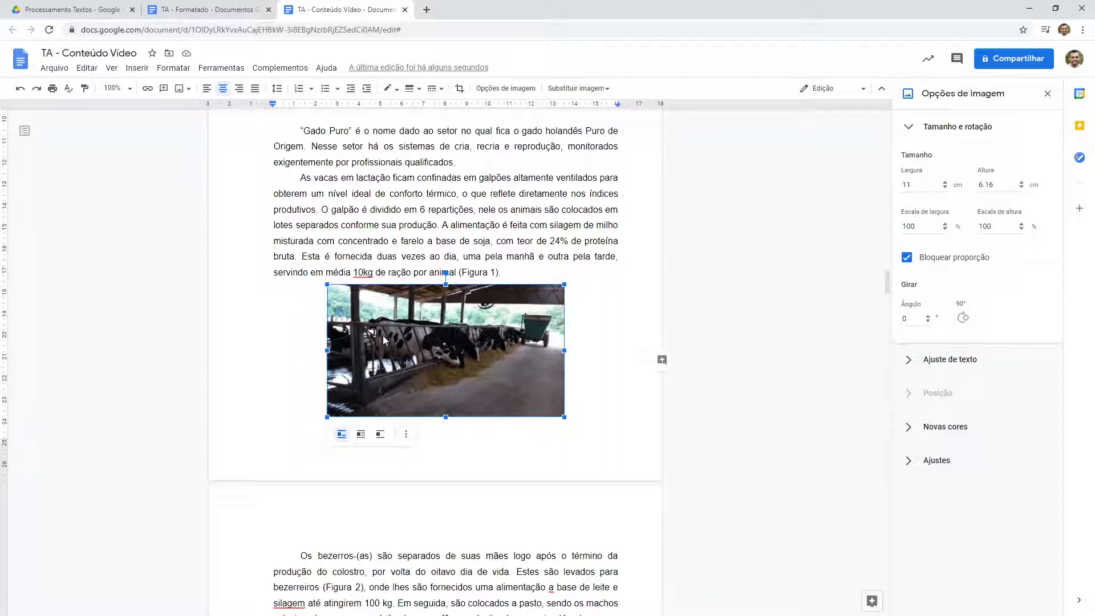
scroll(513, 261, "down", 1)
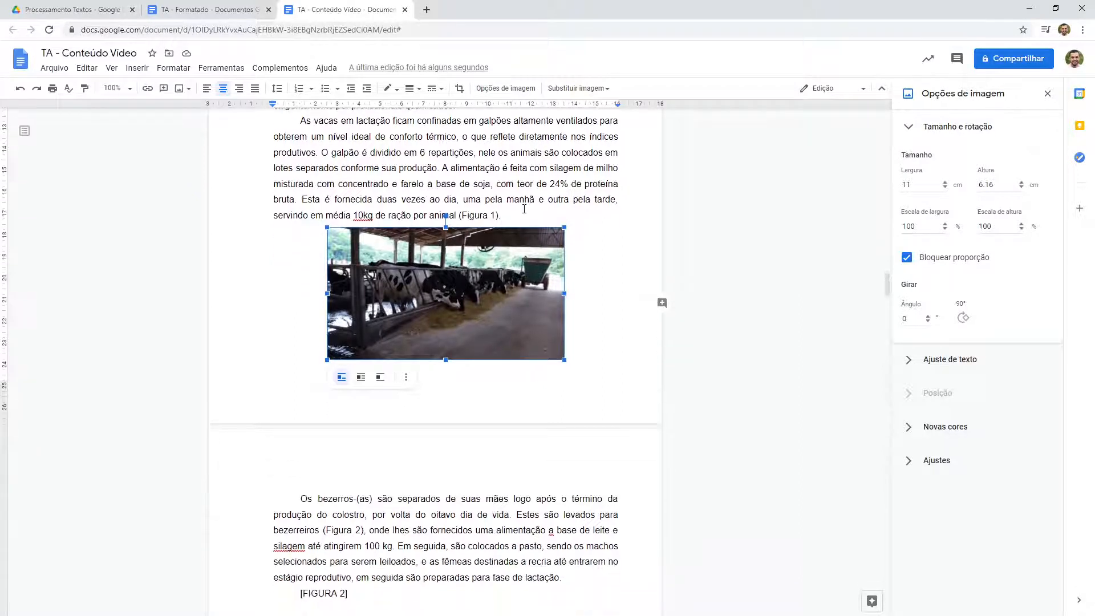
- Place the cursor after the paragraph above the image, and examine Figura 1's title in the TA - Formatado document
left_click(524, 209)
left_click(496, 265)
left_click(520, 212)
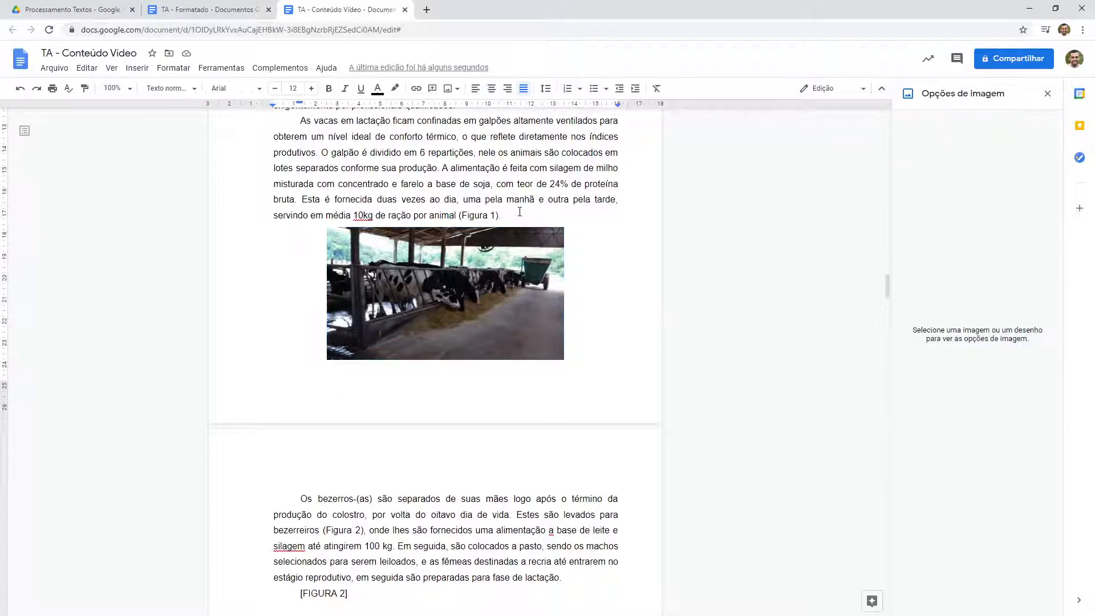
left_click(258, 7)
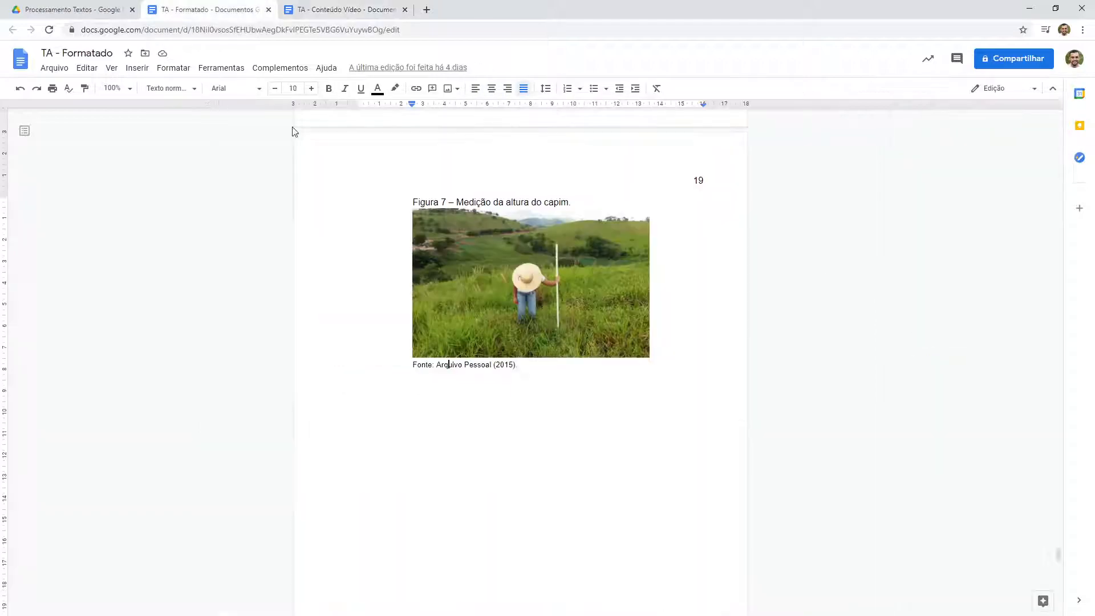
scroll(444, 325, "up", 20)
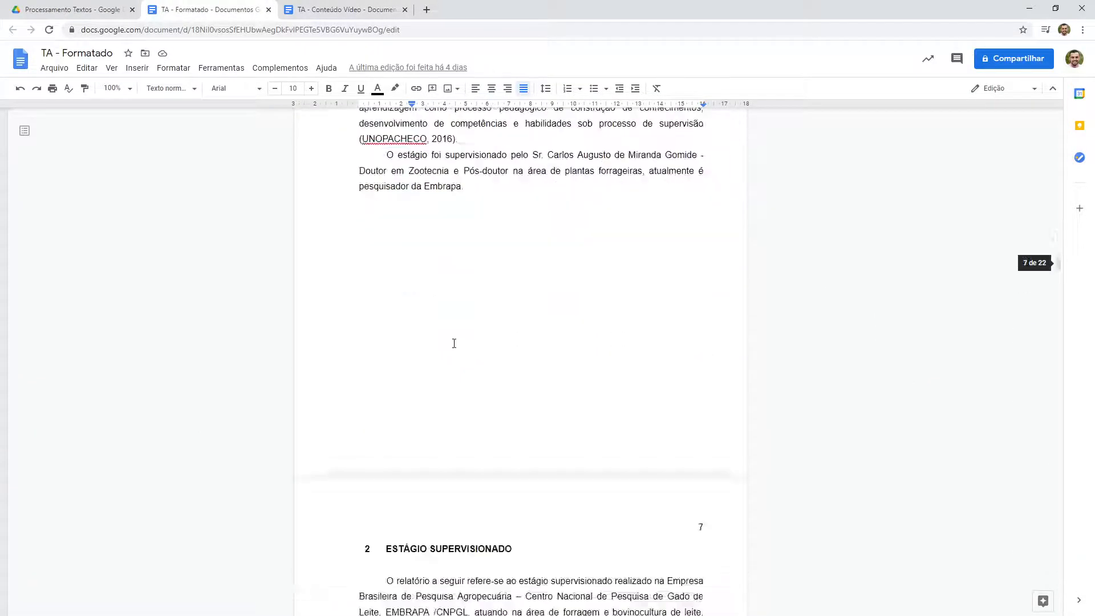
scroll(454, 344, "down", 8)
scroll(453, 343, "down", 9)
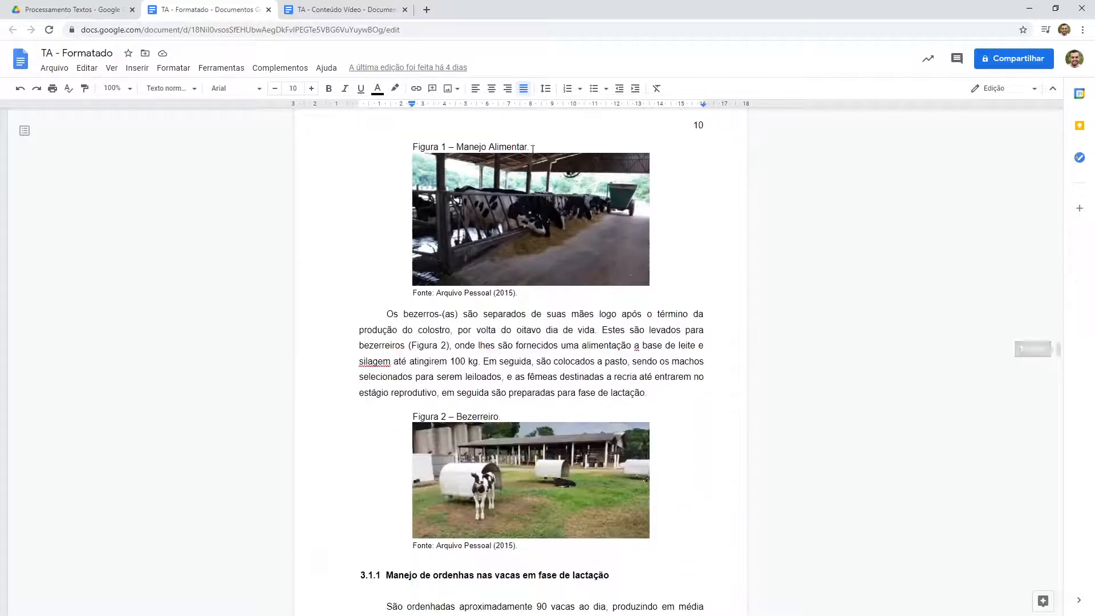
left_click_drag(530, 147, 451, 147)
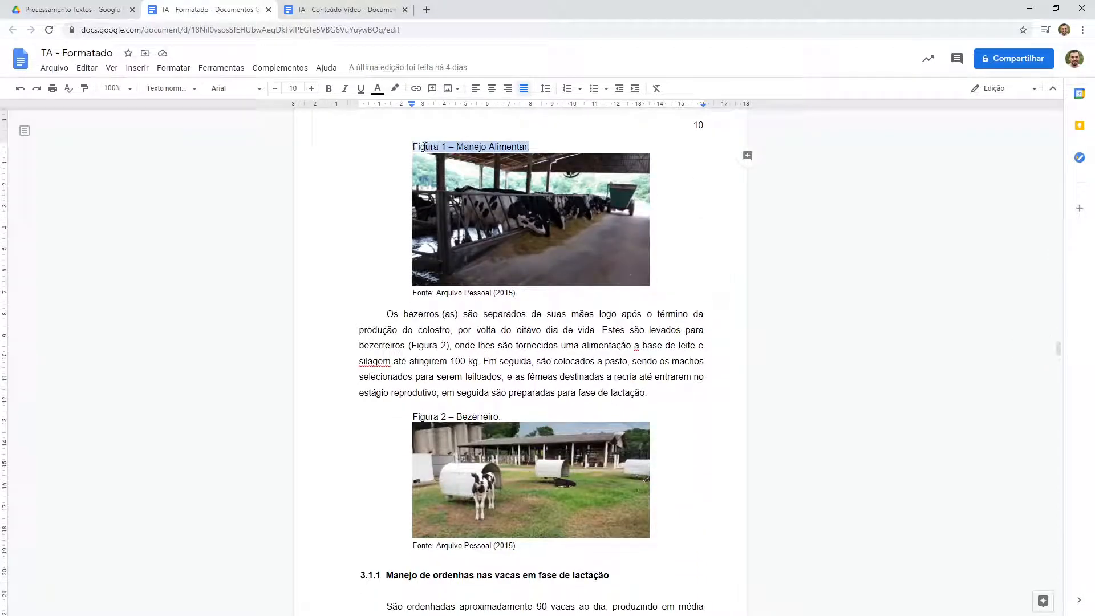
- Return to the TA - Conteúdo Vídeo document and add the title "Figura 1 - Manejo Alimentar." on a new line above the image
left_click(351, 7)
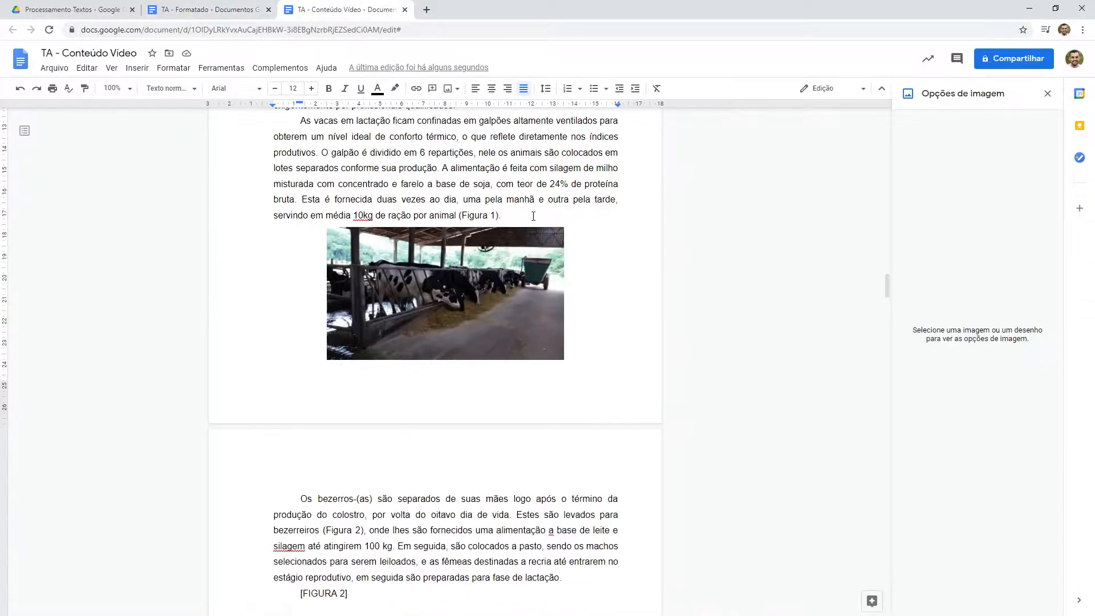
key("Return")
type("Figura 1")
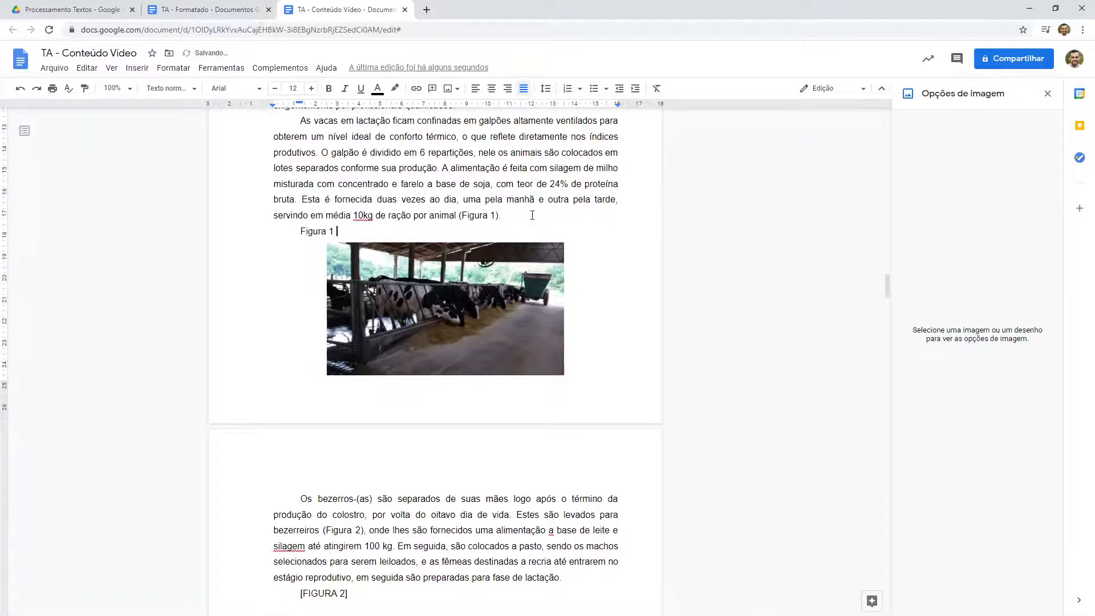
key("ctrl+minus")
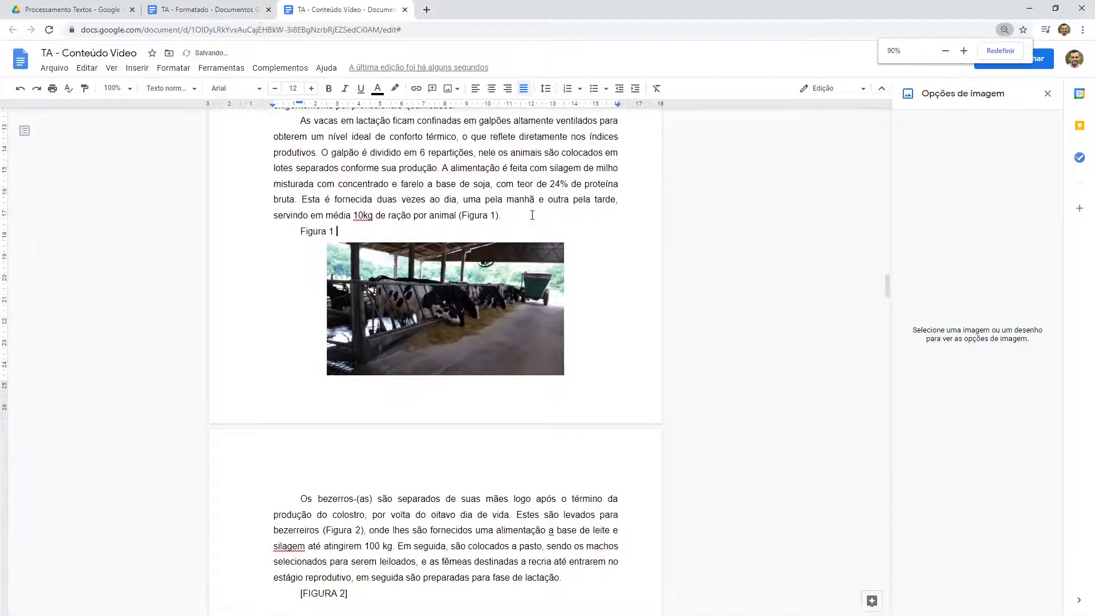
key("ctrl+plus")
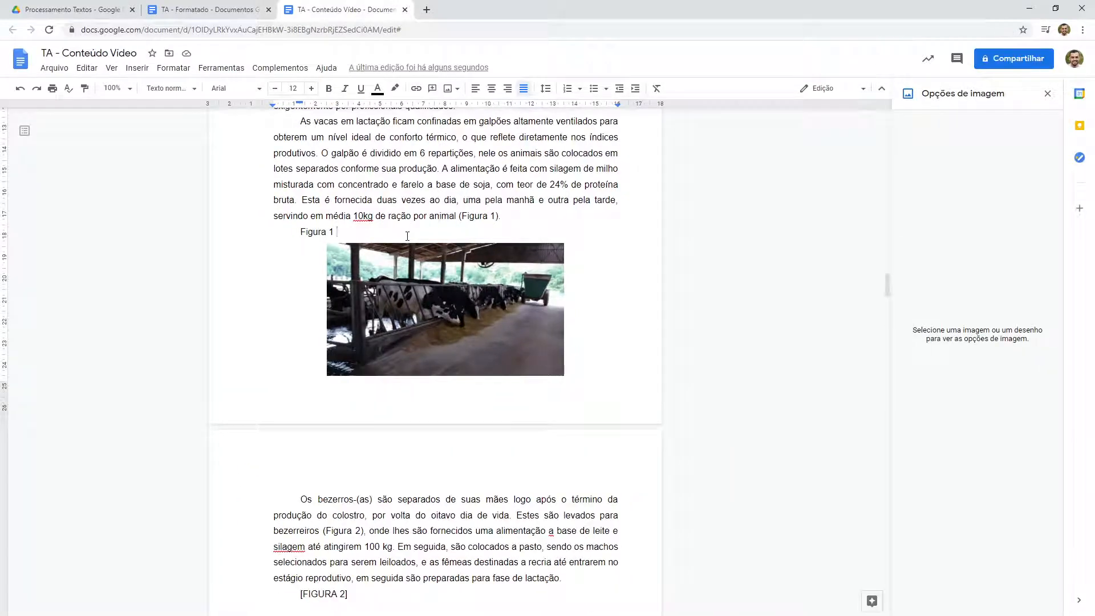
key("ctrl+minus")
key("ctrl+plus")
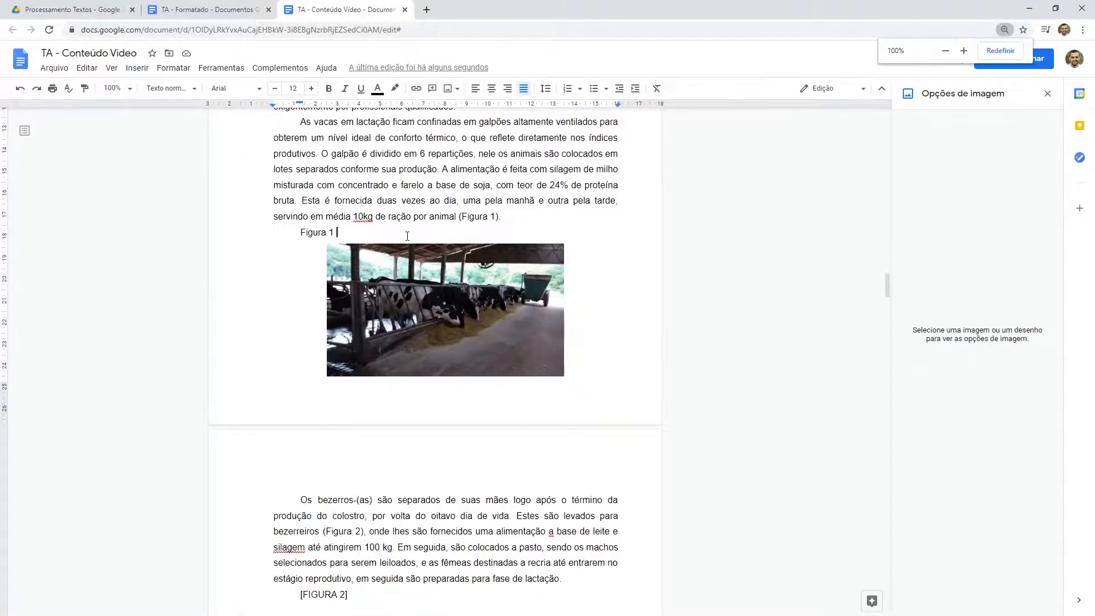
type("- ma")
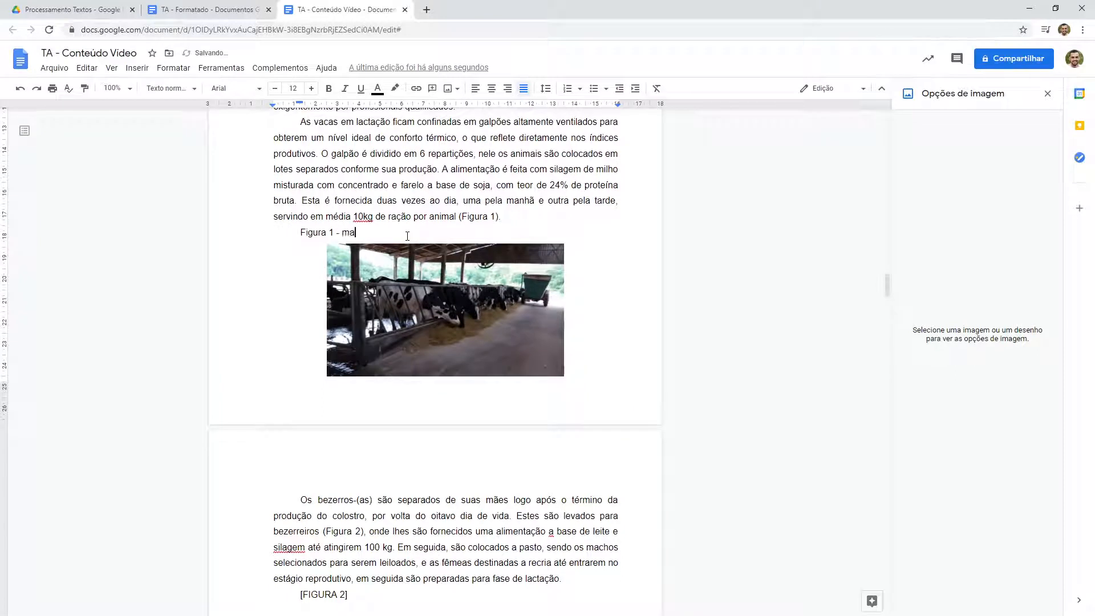
type("nejo Alimnetar.")
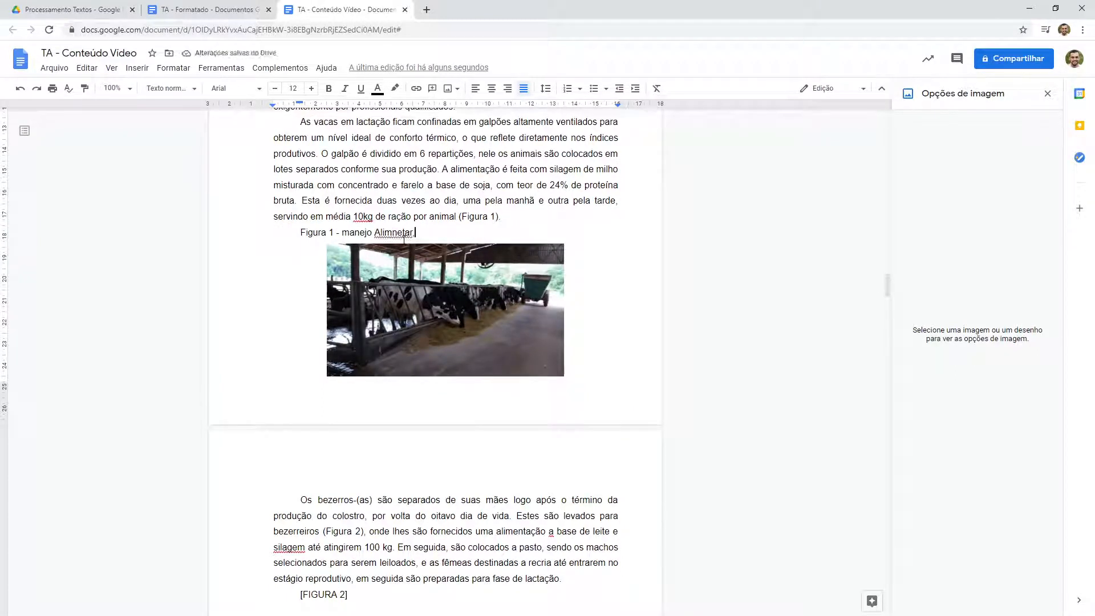
left_click(343, 232)
key("Delete")
type("M")
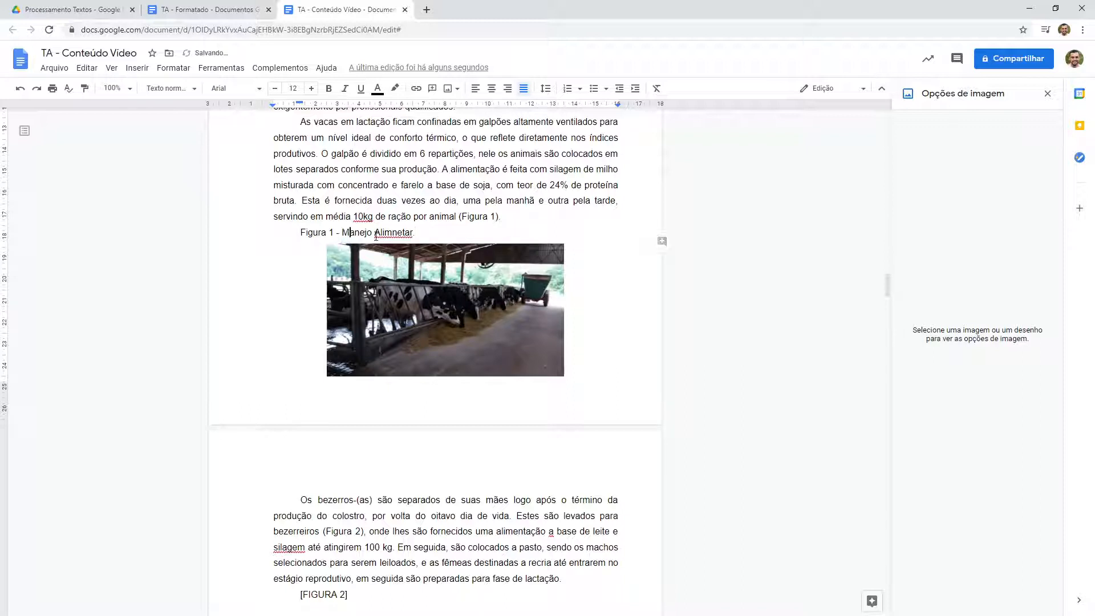
left_click(397, 232)
key("BackSpace")
type("n")
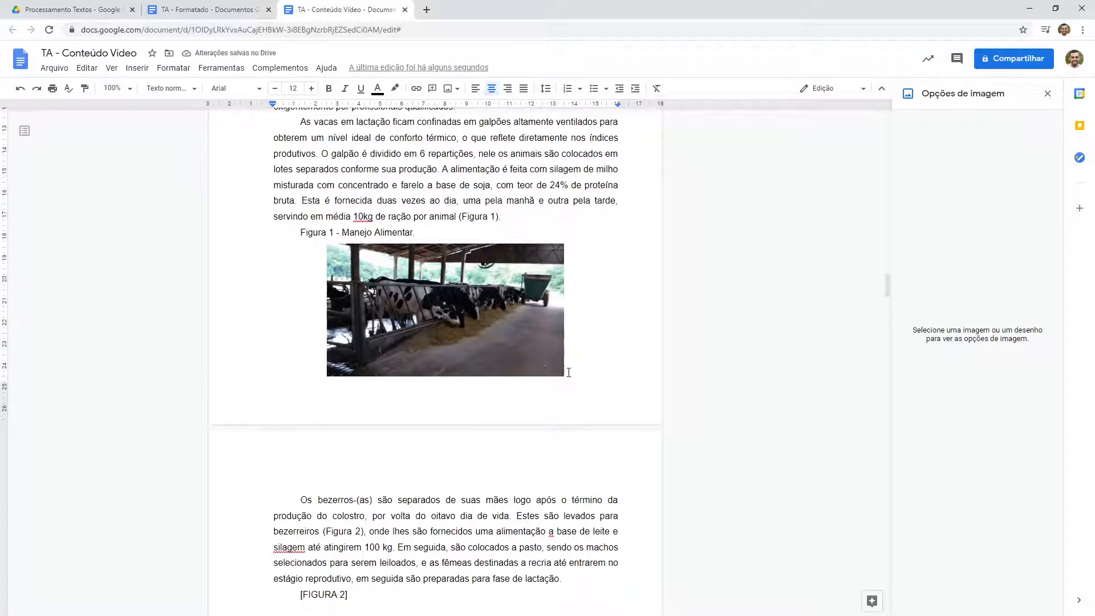
- Add the source line "Fonte: Arquivo pessoal (2015)." on a new line below the image
left_click(568, 372)
key("Return")
type("F")
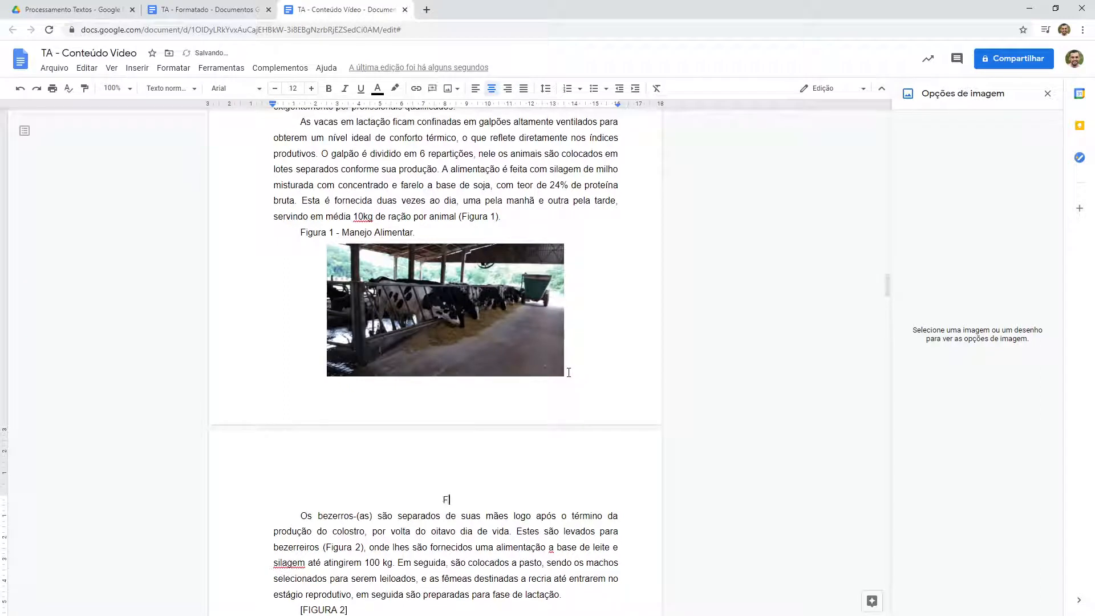
type("onte: Arquivo pessoal (2015)")
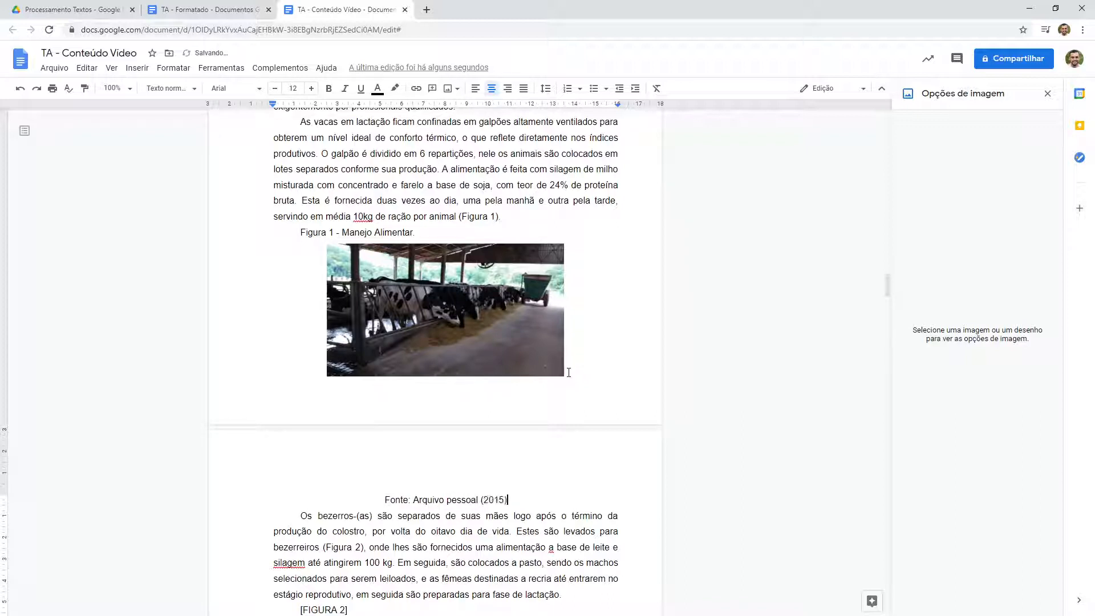
type(".")
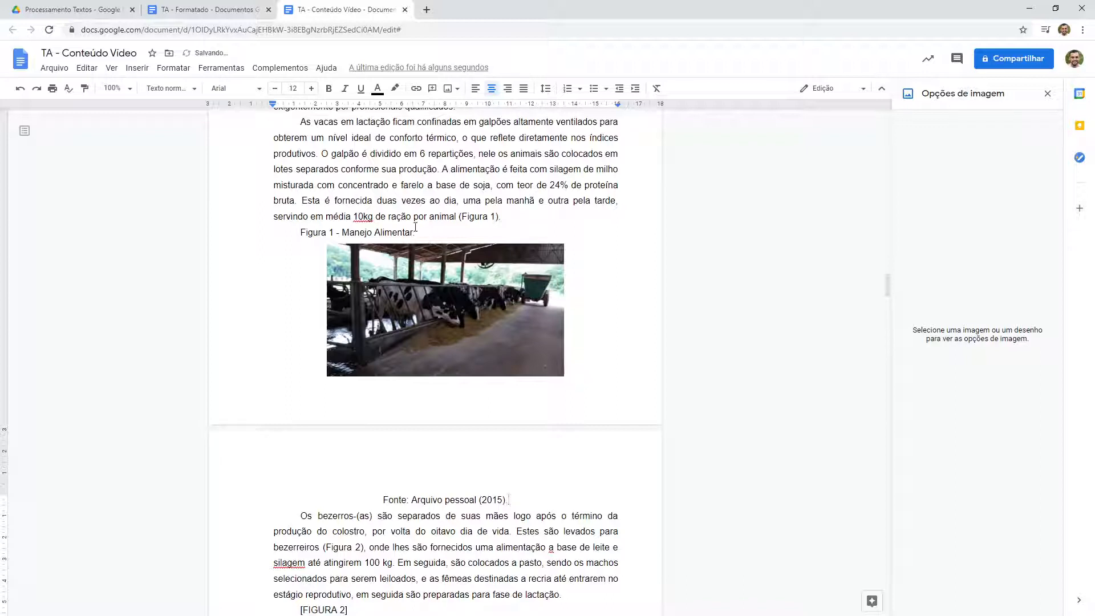
- Set the line spacing of the image's paragraph to single (Simples)
left_click_drag(416, 231, 258, 233)
left_click(575, 321)
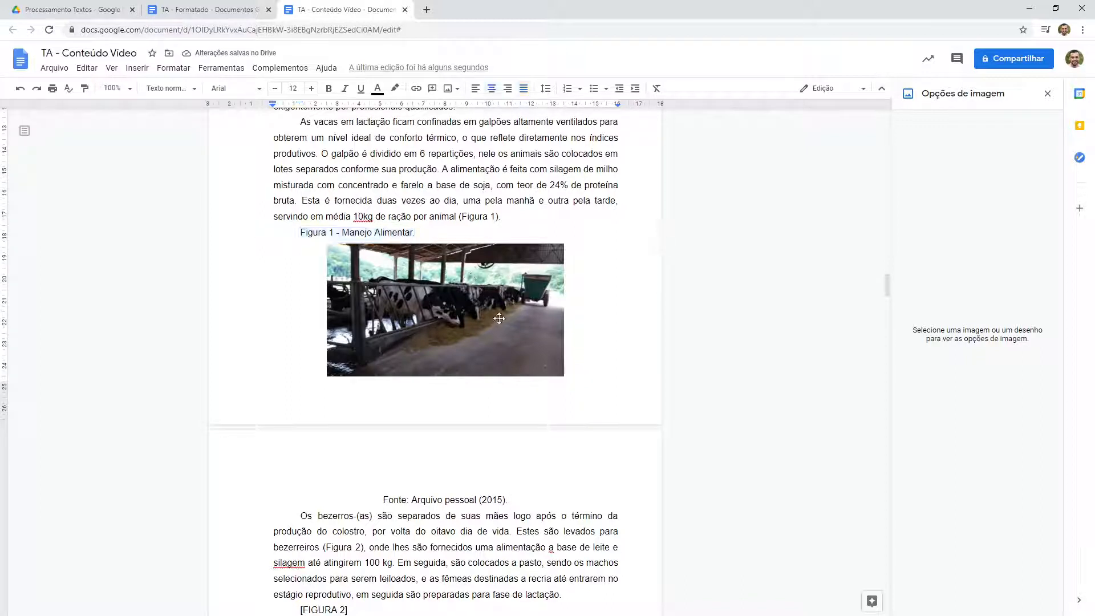
left_click(549, 92)
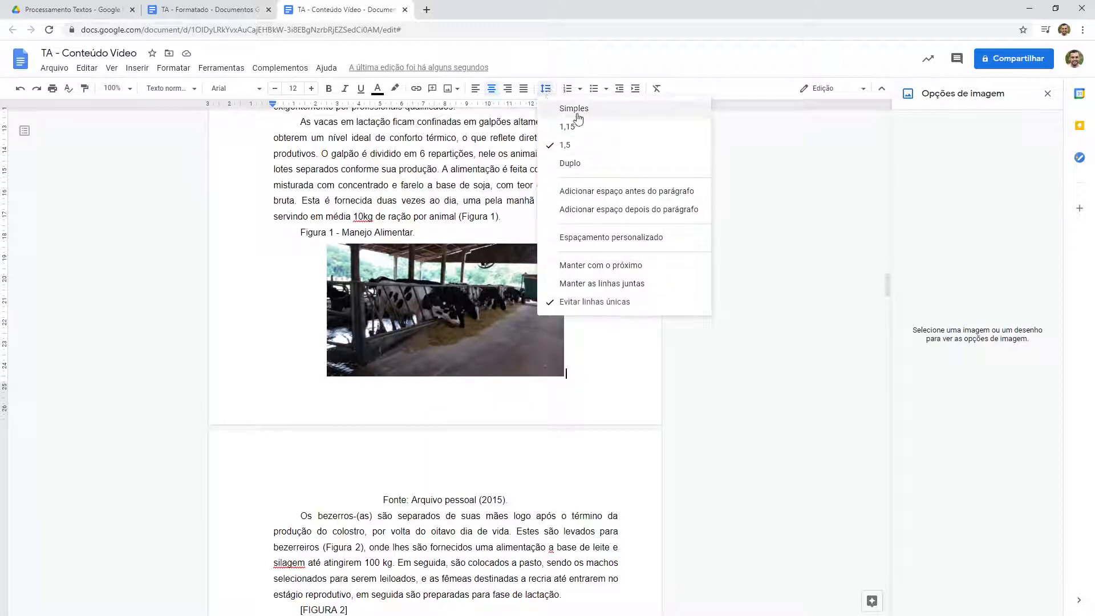
left_click(575, 109)
- Check the image paragraph's custom spacing before and after, and close the settings without changing them
left_click(546, 89)
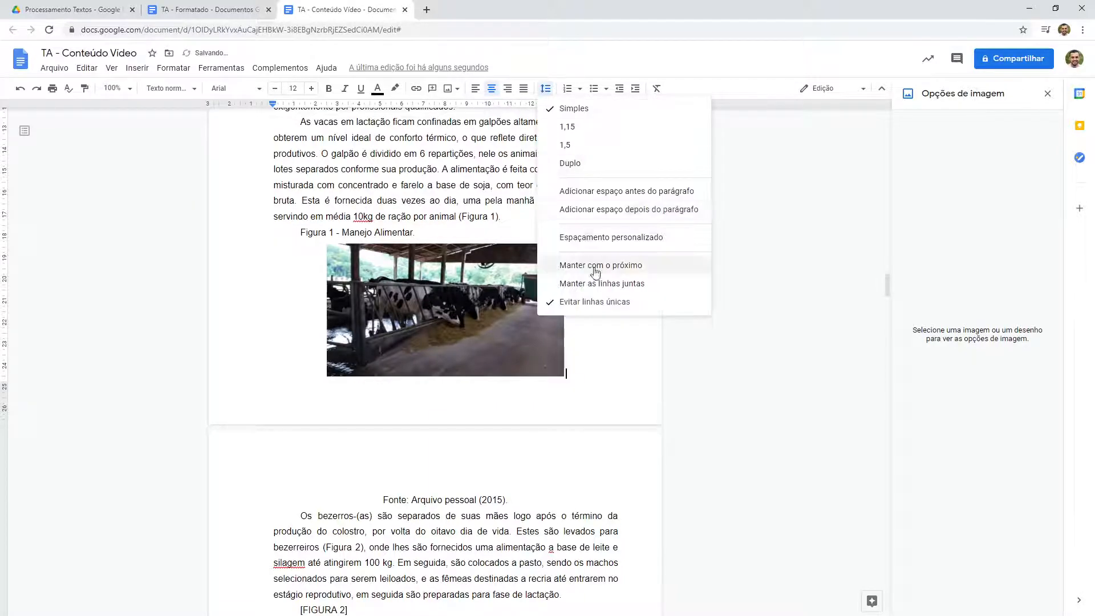
left_click(602, 237)
left_click(508, 364)
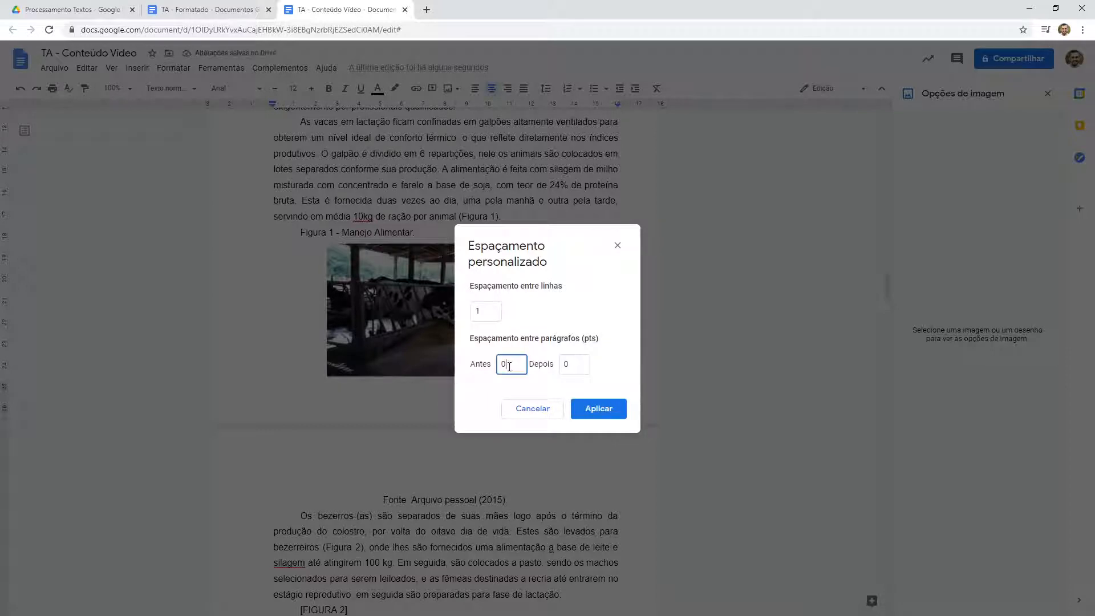
left_click(577, 365)
key("shift+Tab")
key("Tab")
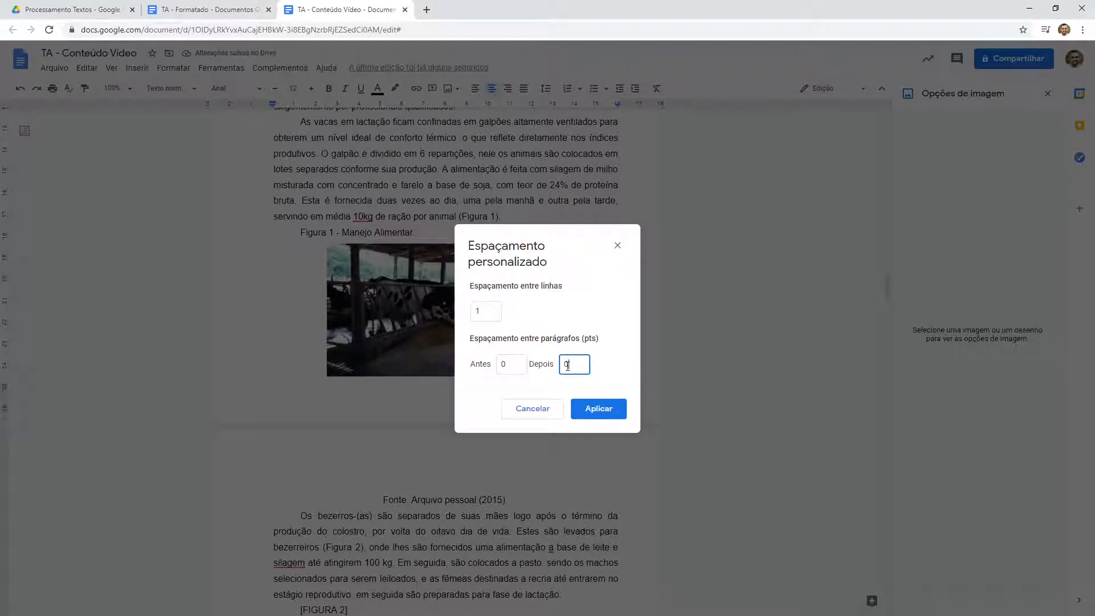
left_click(532, 408)
- Remove the first-line indent of the Figura 1 title and align its left indent with the image's left edge
left_click_drag(416, 234, 284, 236)
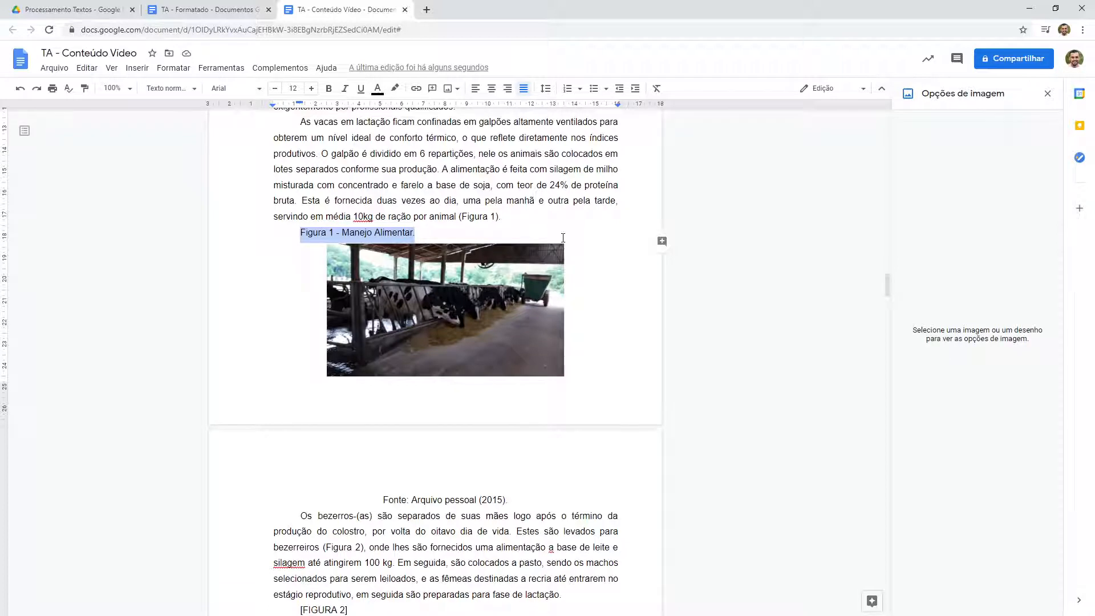
left_click_drag(299, 103, 273, 104)
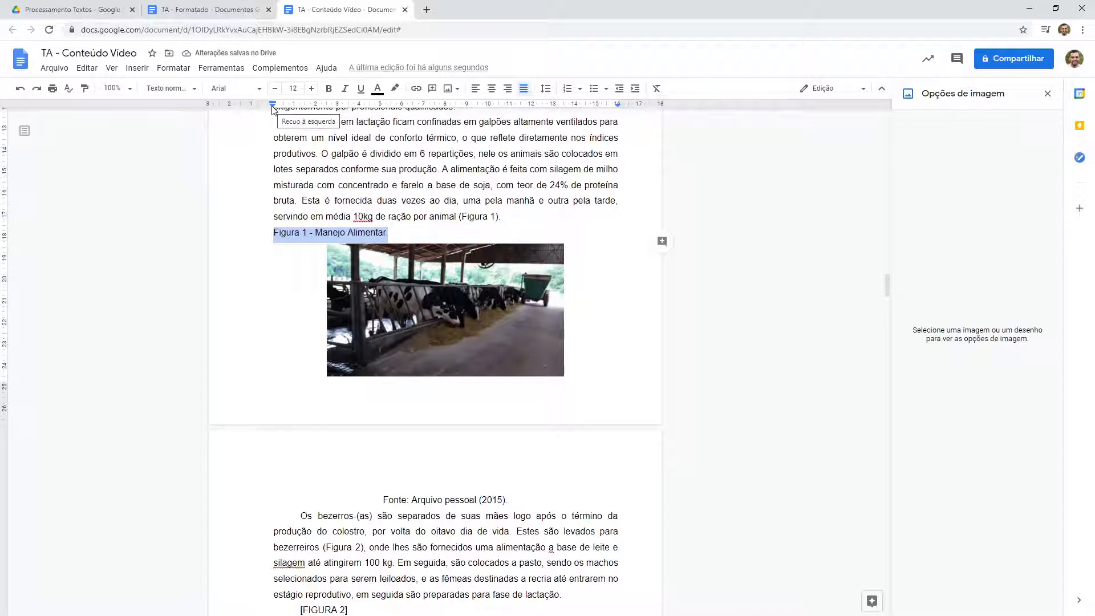
left_click_drag(274, 105, 325, 108)
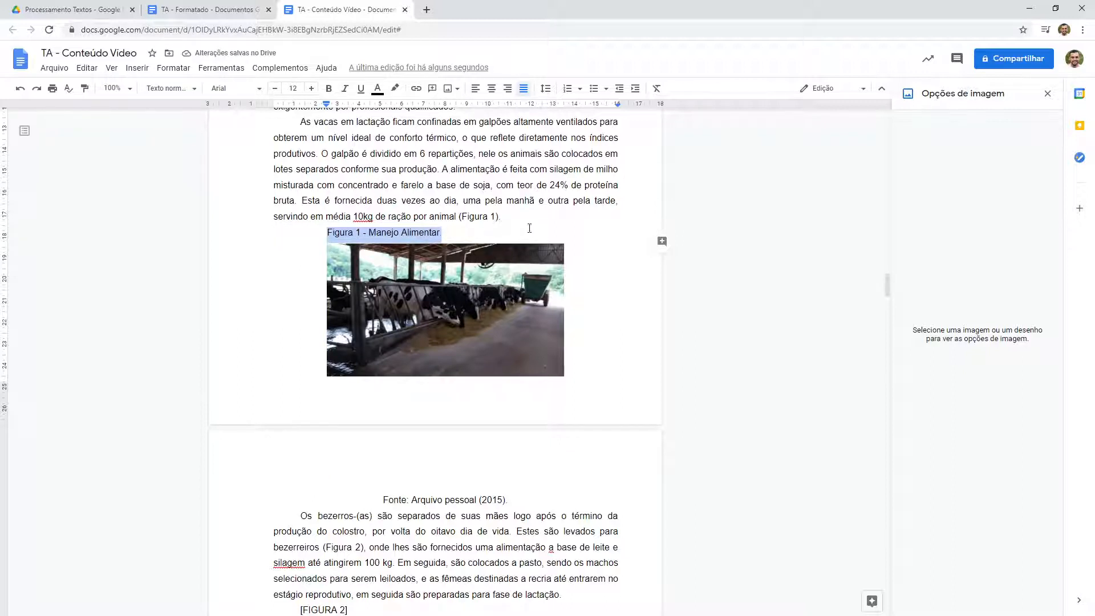
left_click_drag(617, 107, 564, 108)
key("ctrl+z")
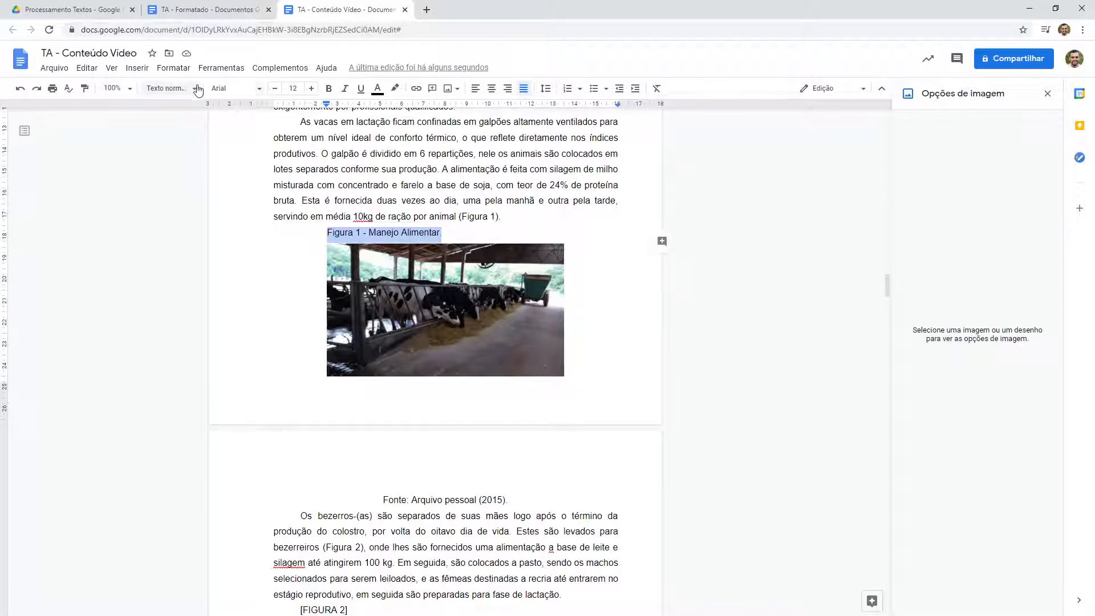
- Set the Figura 1 title's line spacing to single (Simples) and open its custom paragraph spacing settings
left_click(545, 88)
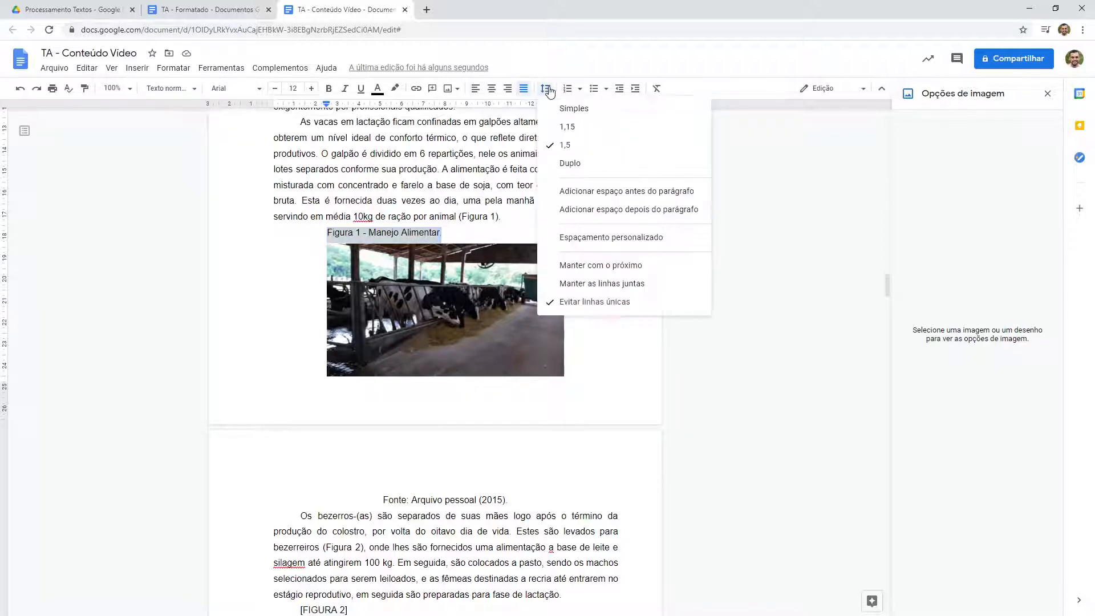
left_click(572, 108)
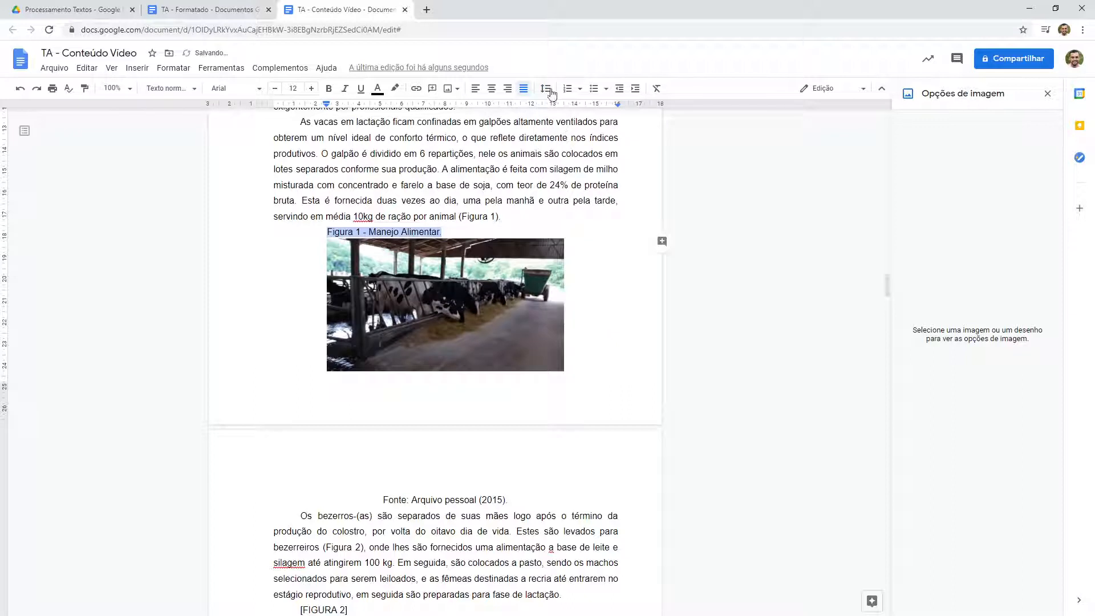
left_click(547, 90)
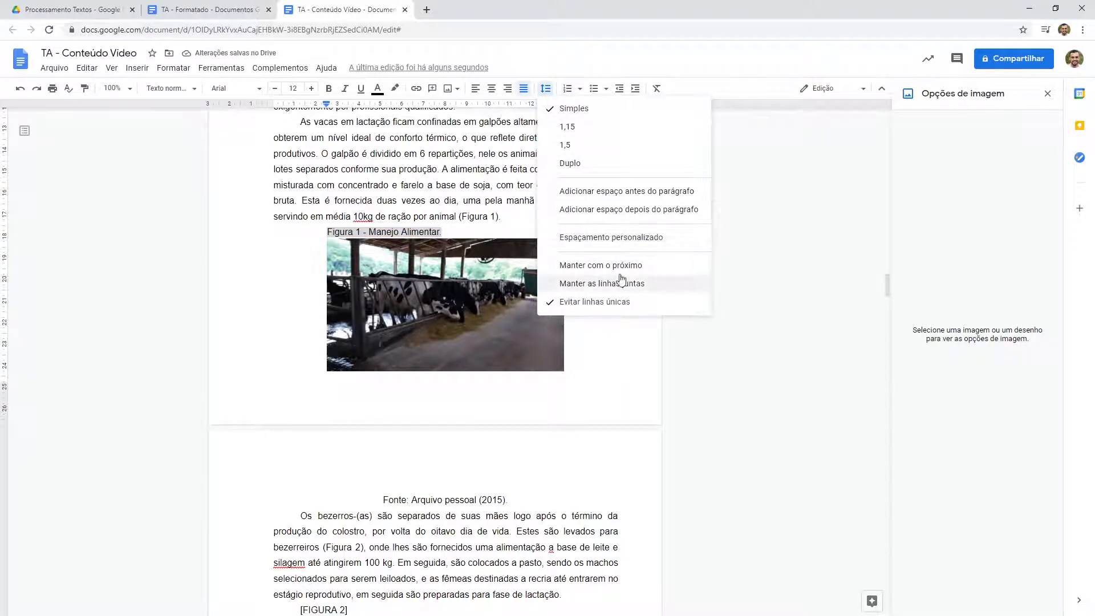
left_click(638, 241)
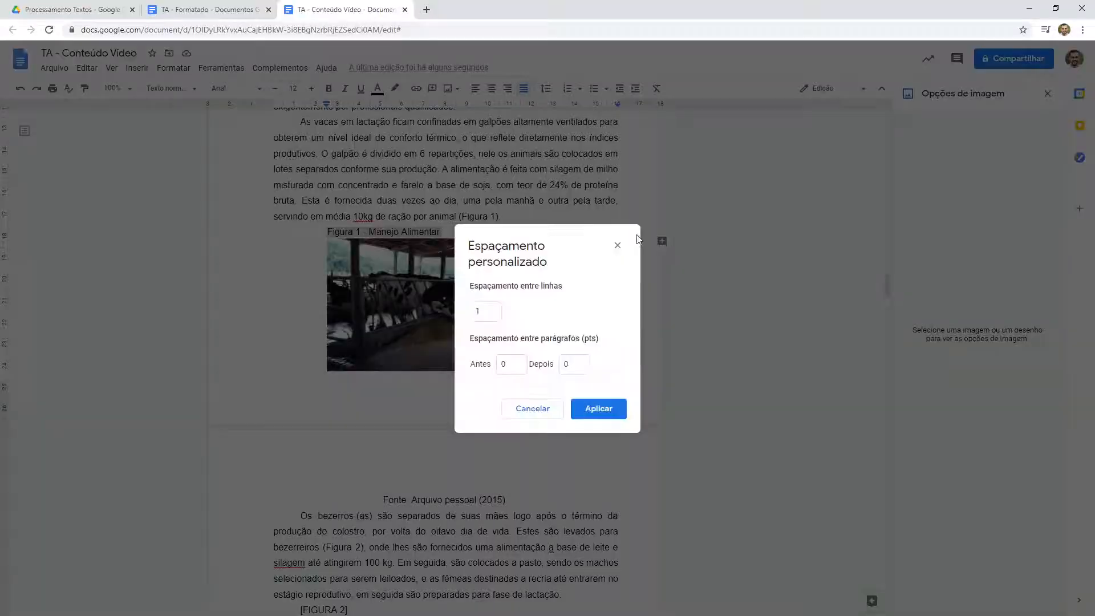
left_click(516, 368)
left_click_drag(597, 338, 586, 337)
left_click(586, 337)
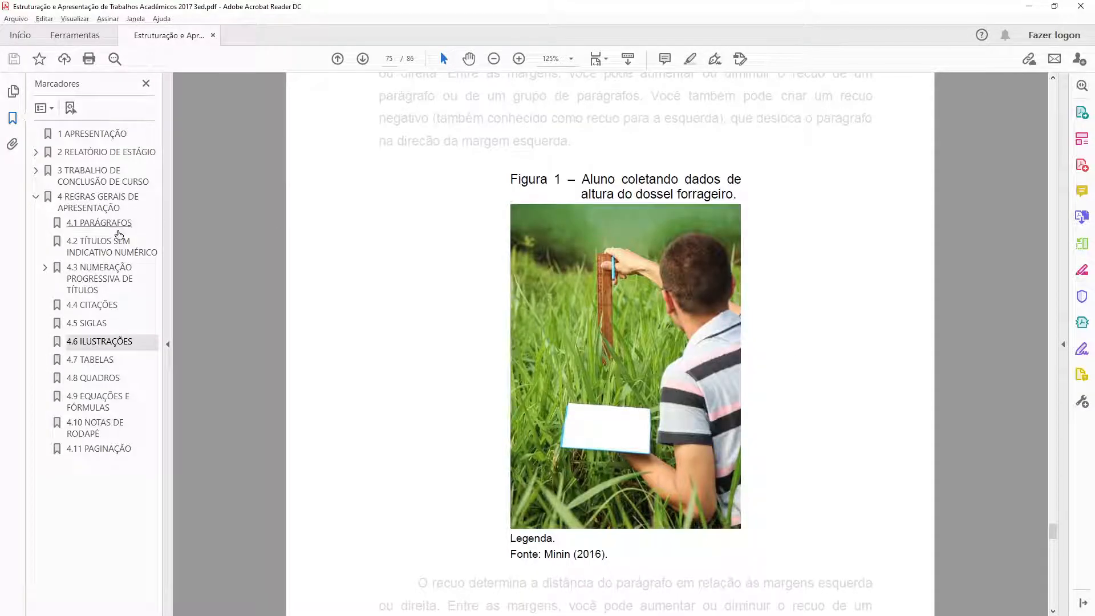
- In the academic-work standards PDF in Acrobat Reader, look up the point equivalent of single spacing in Quadro 1 under Orientações Gerais
left_click(105, 138)
scroll(380, 335, "down", 10)
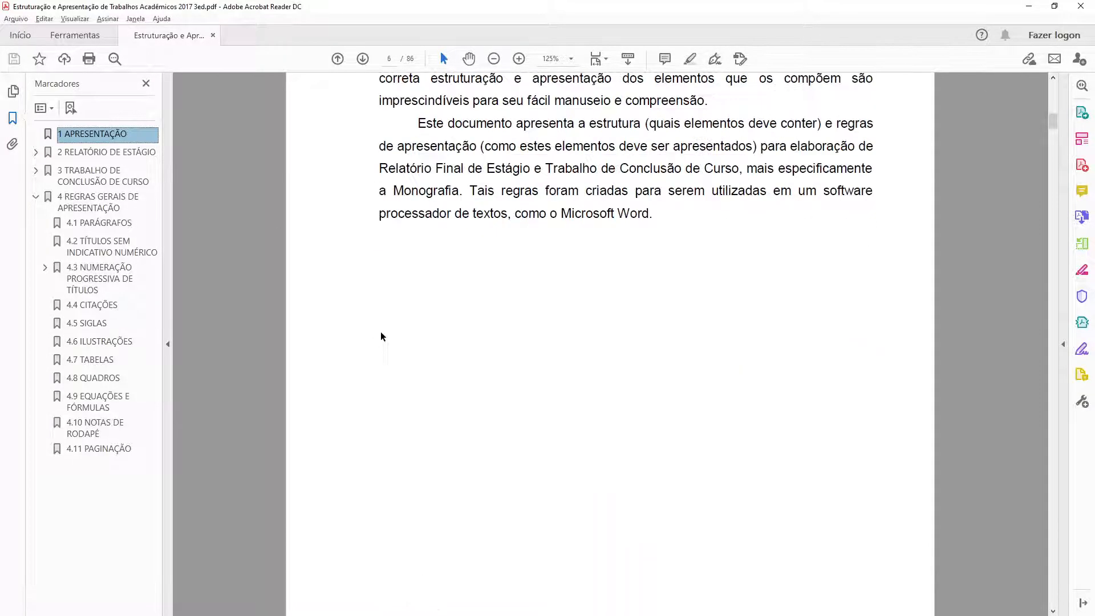
scroll(381, 336, "up", 15)
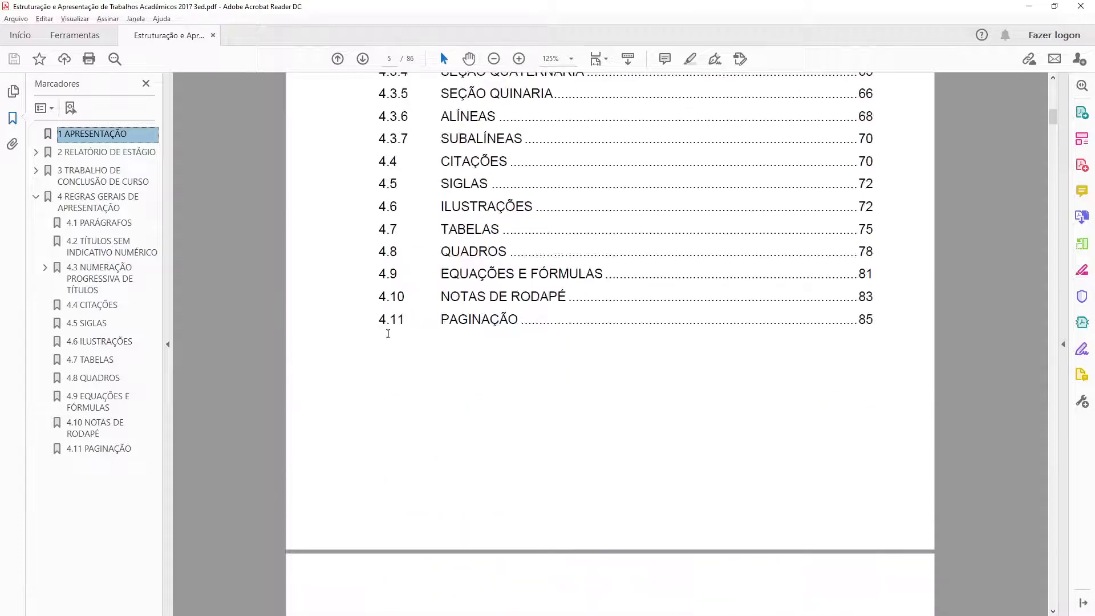
scroll(388, 330, "up", 10)
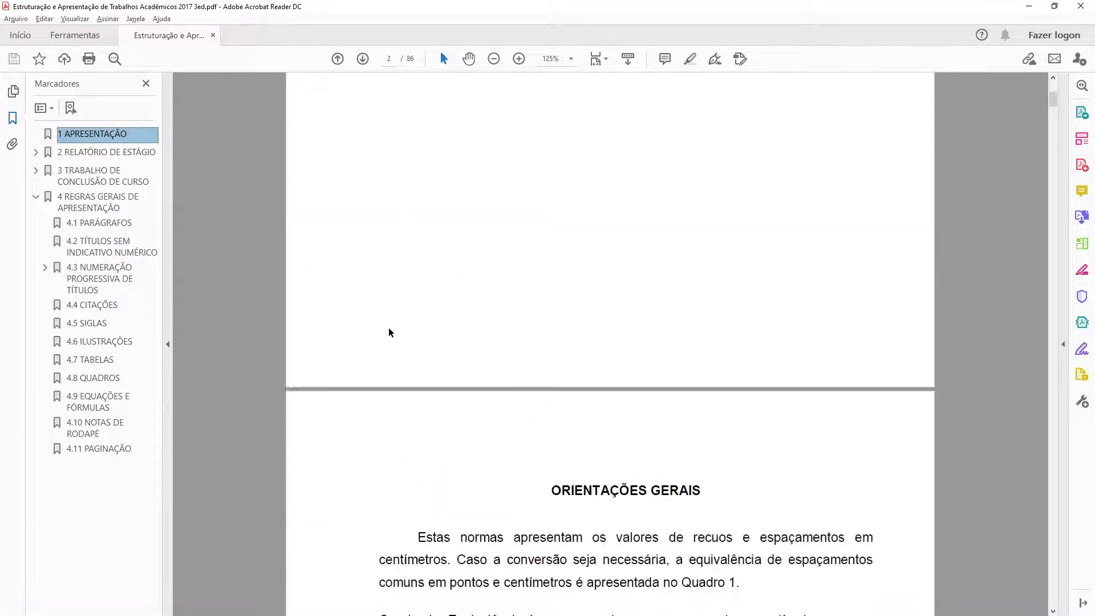
scroll(452, 393, "down", 4)
scroll(622, 240, "down", 3)
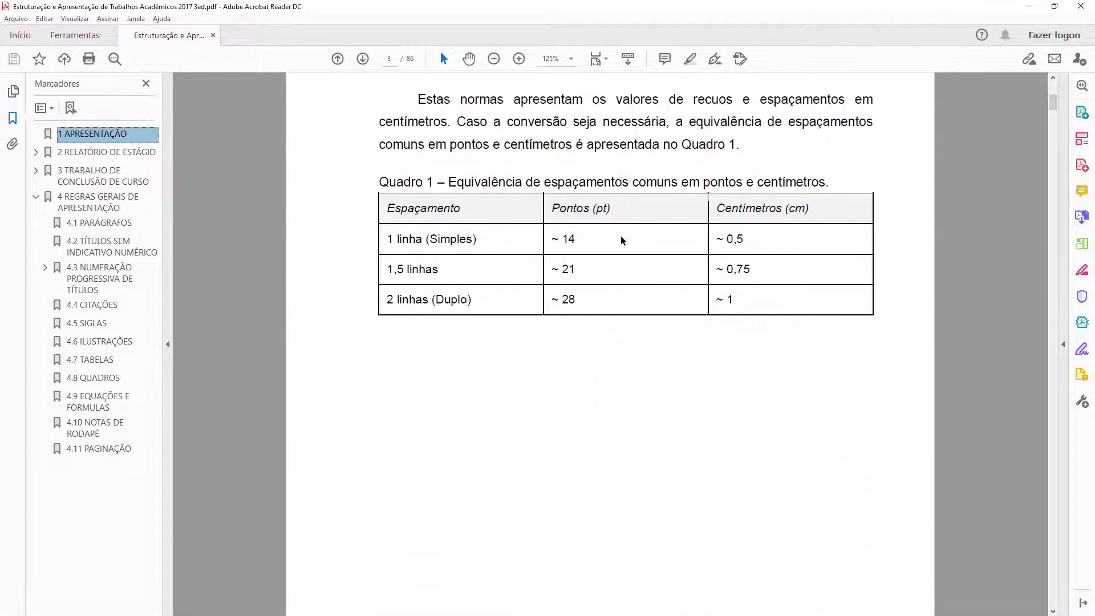
left_click_drag(745, 242, 577, 240)
left_click(750, 240)
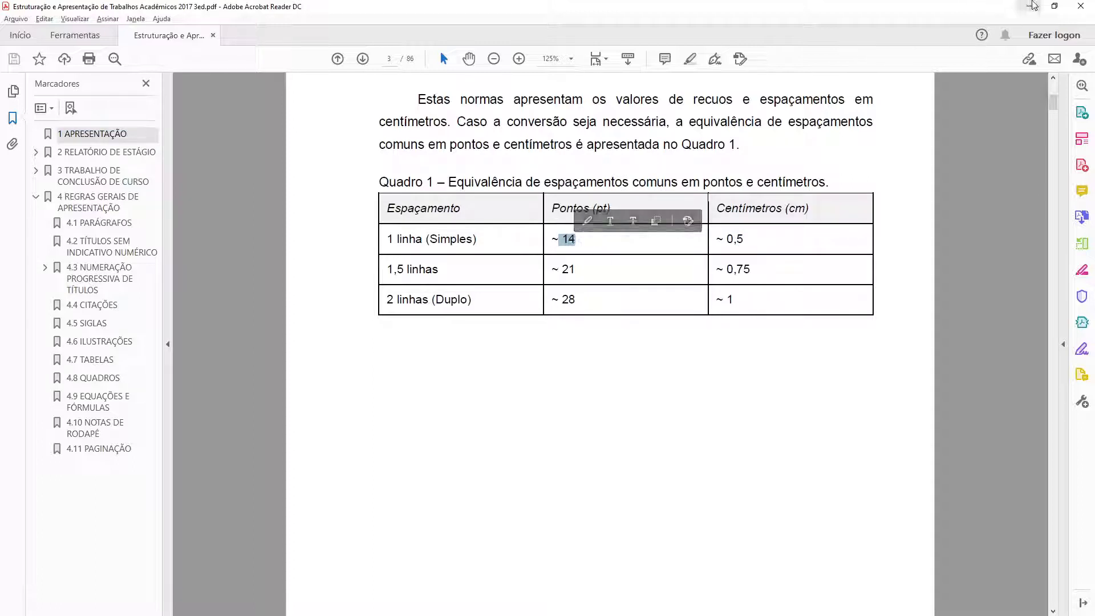
left_click(1028, 7)
- Back in the TA - Conteúdo Vídeo document, set the spacing before the Figura 1 title to 14 pt
left_click(506, 366)
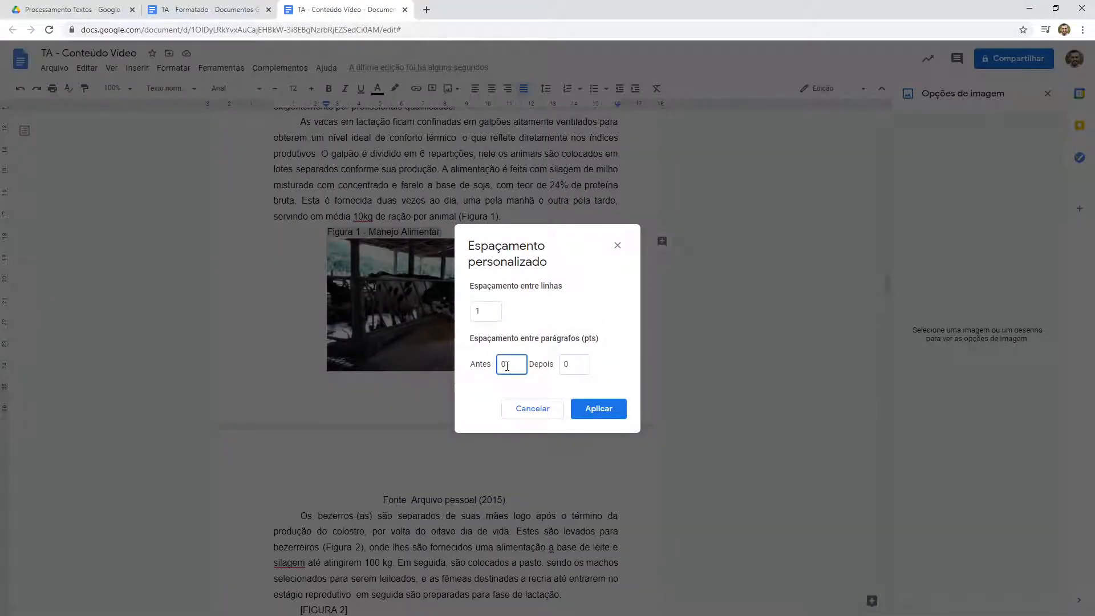
left_click_drag(522, 365, 479, 368)
type("12")
left_click(599, 408)
left_click(448, 243)
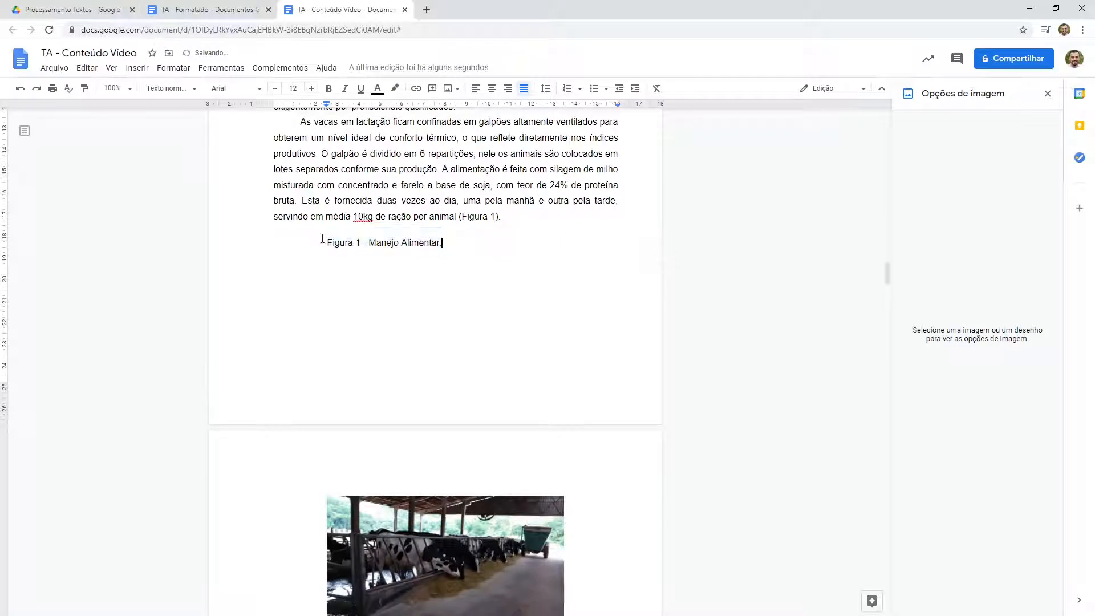
- Examine the page break between the Figura 1 title and its image, and check the title's custom spacing without changing it
scroll(313, 293, "down", 2)
scroll(315, 294, "up", 2)
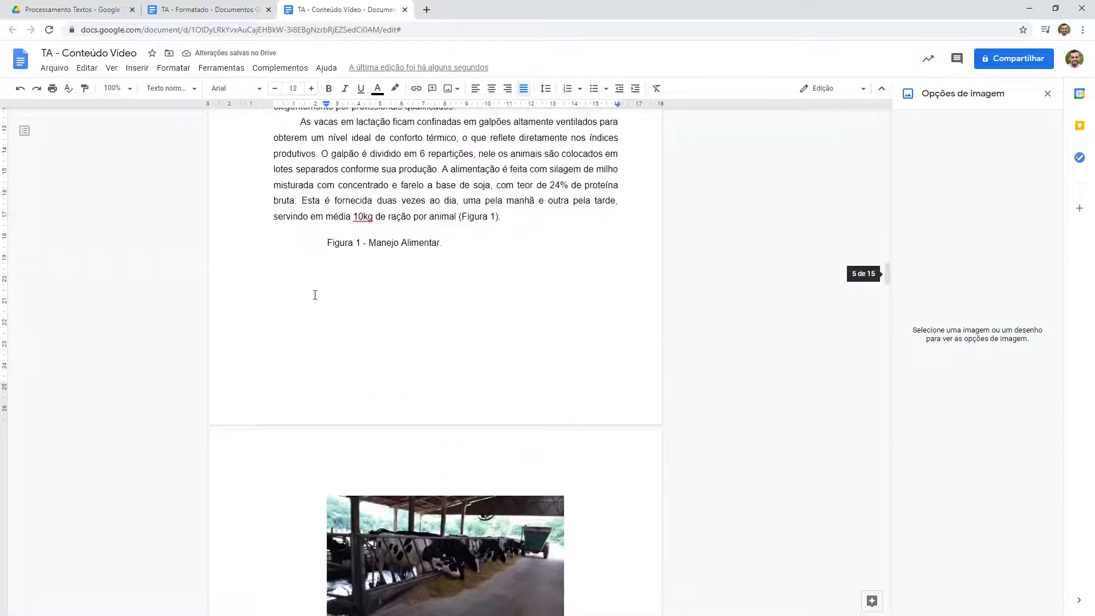
scroll(316, 245, "down", 1)
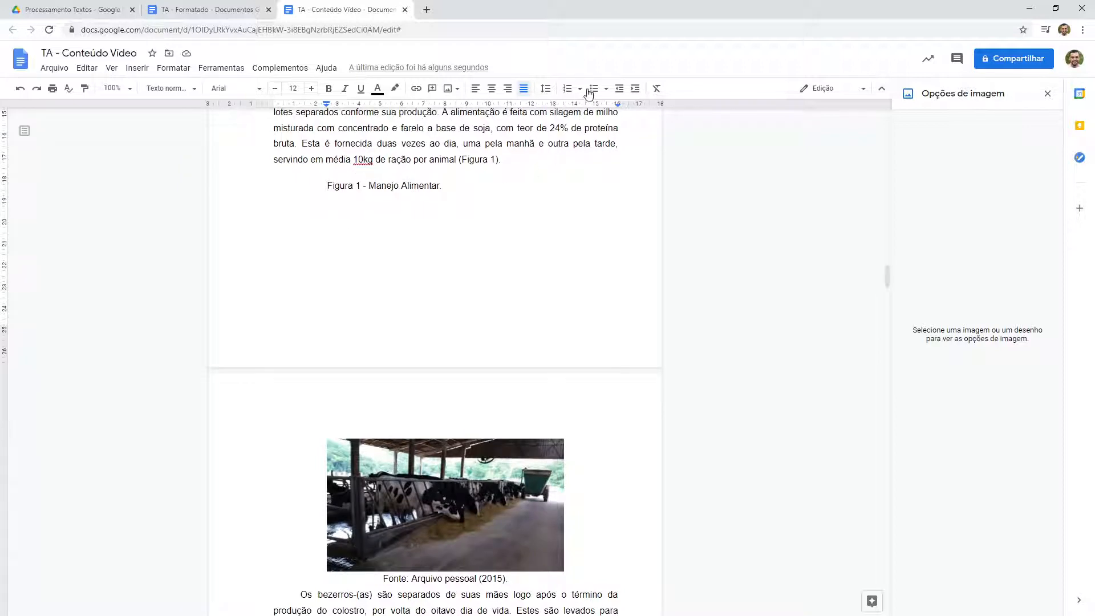
left_click(542, 89)
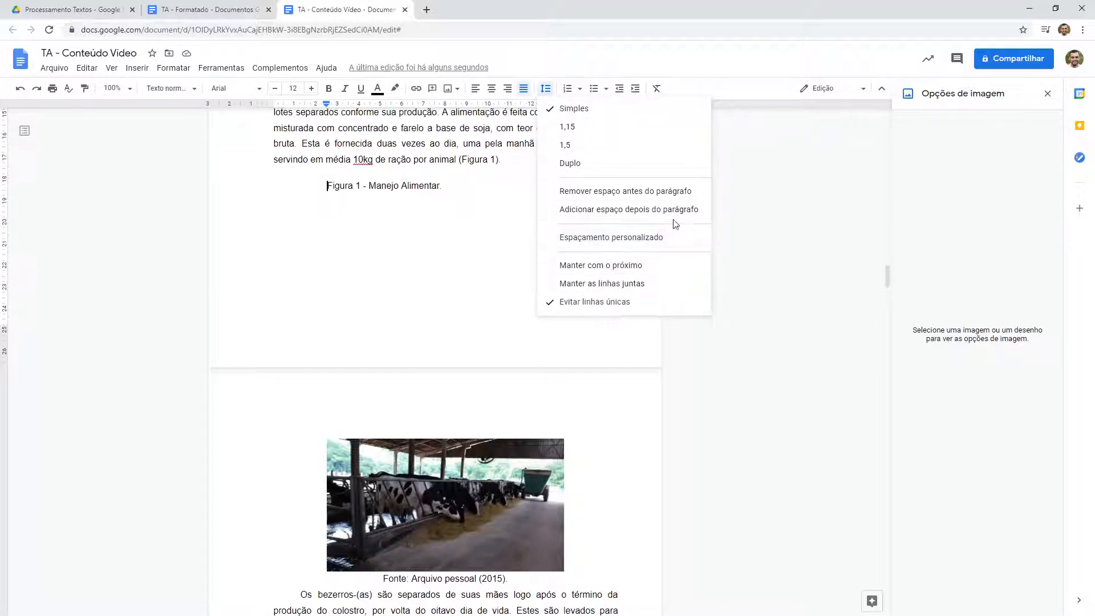
left_click(619, 241)
left_click(543, 412)
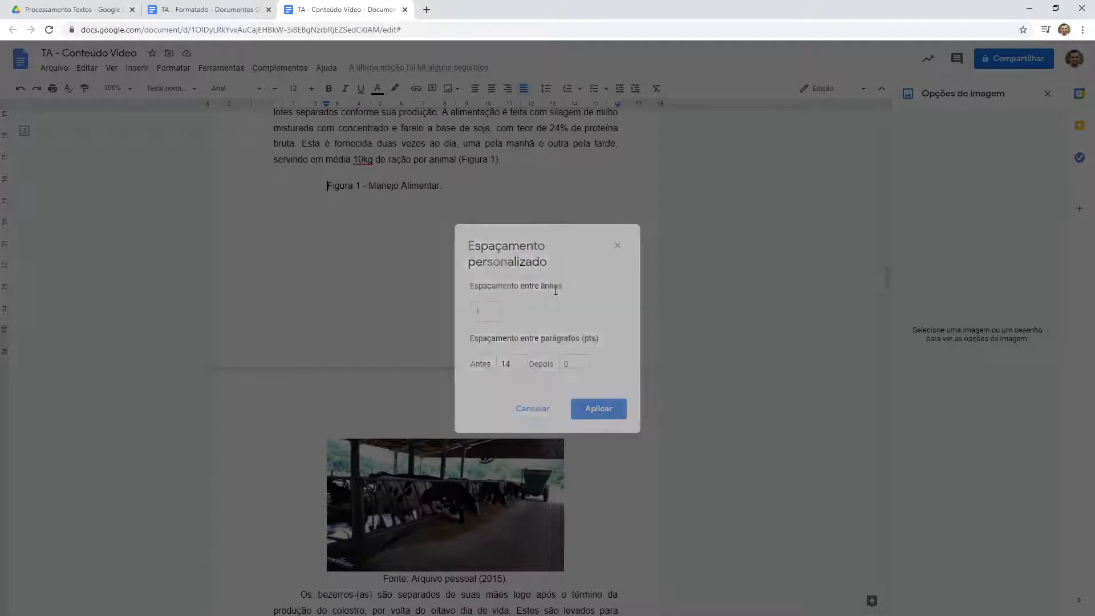
- Try the Manter com o próximo option on the Figura 1 title, and revert it
left_click(173, 68)
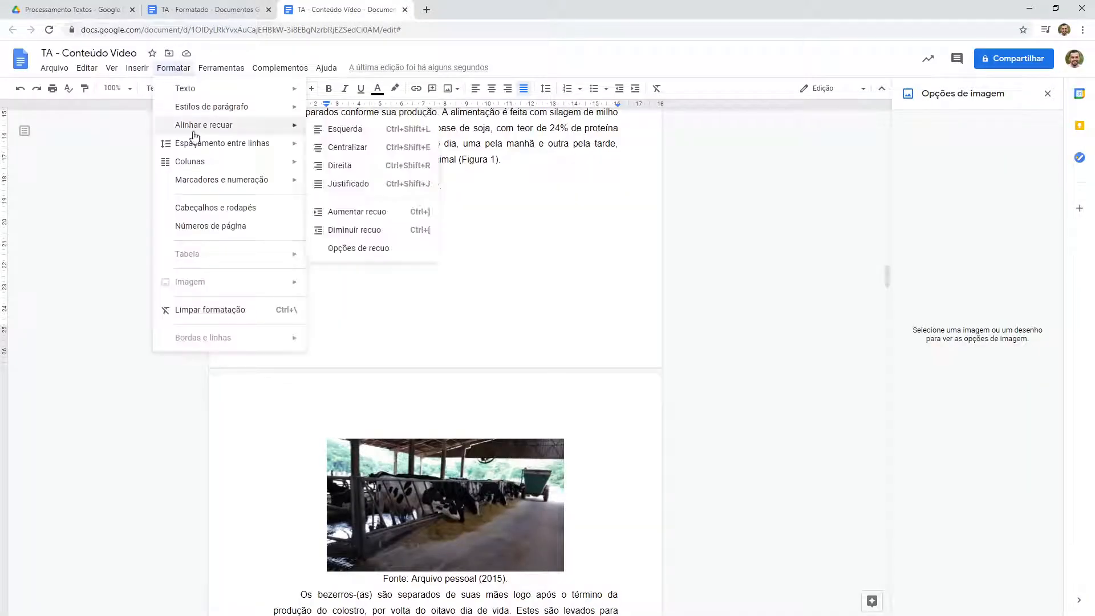
mouse_move(232, 147)
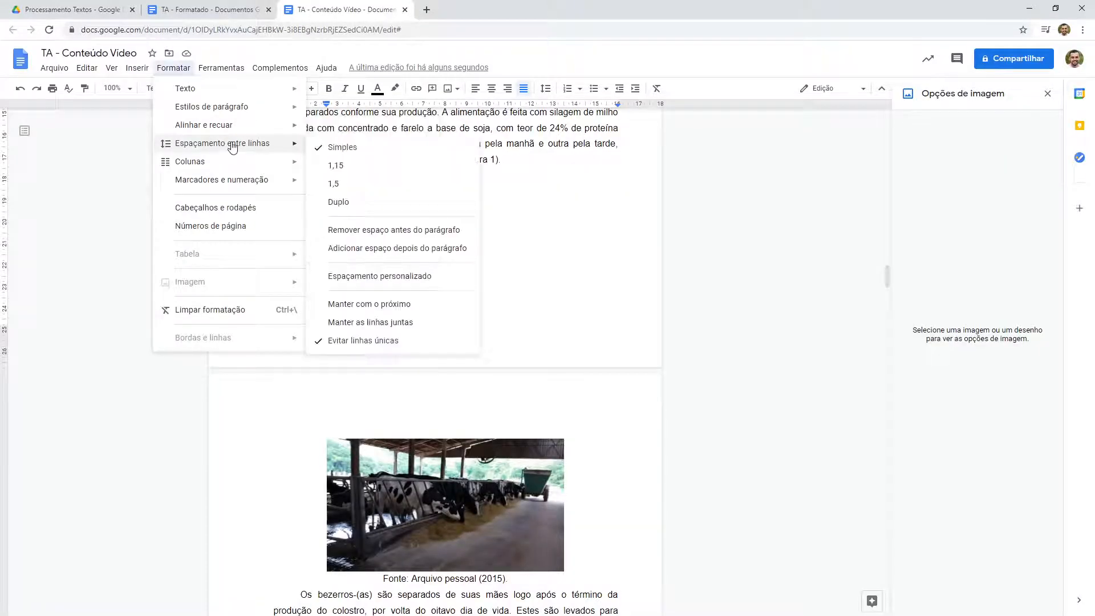
left_click(438, 307)
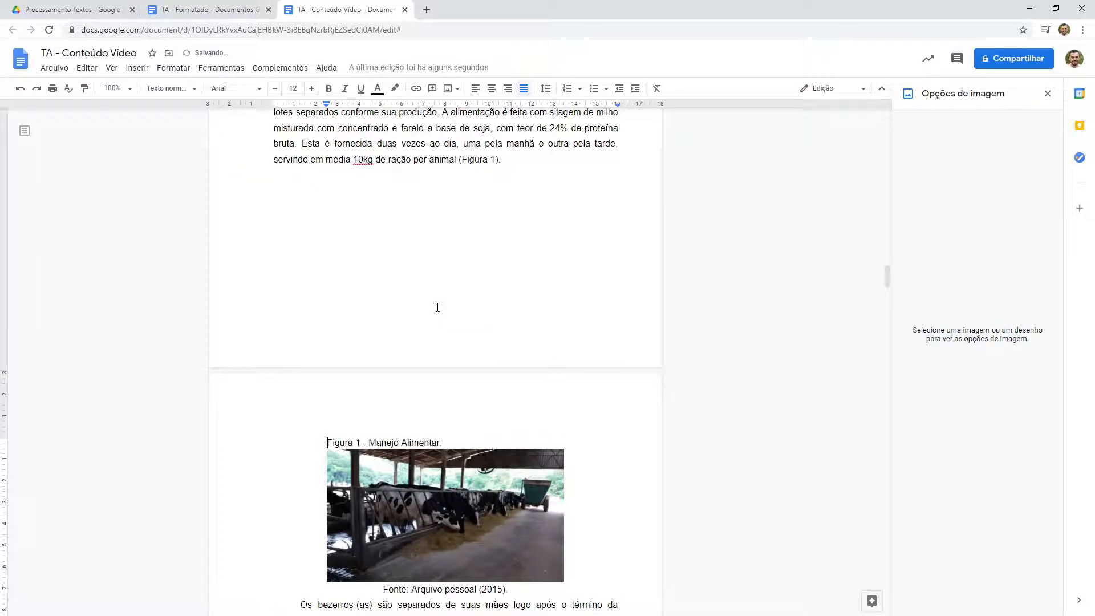
left_click(173, 68)
left_click(324, 187)
left_click(323, 186)
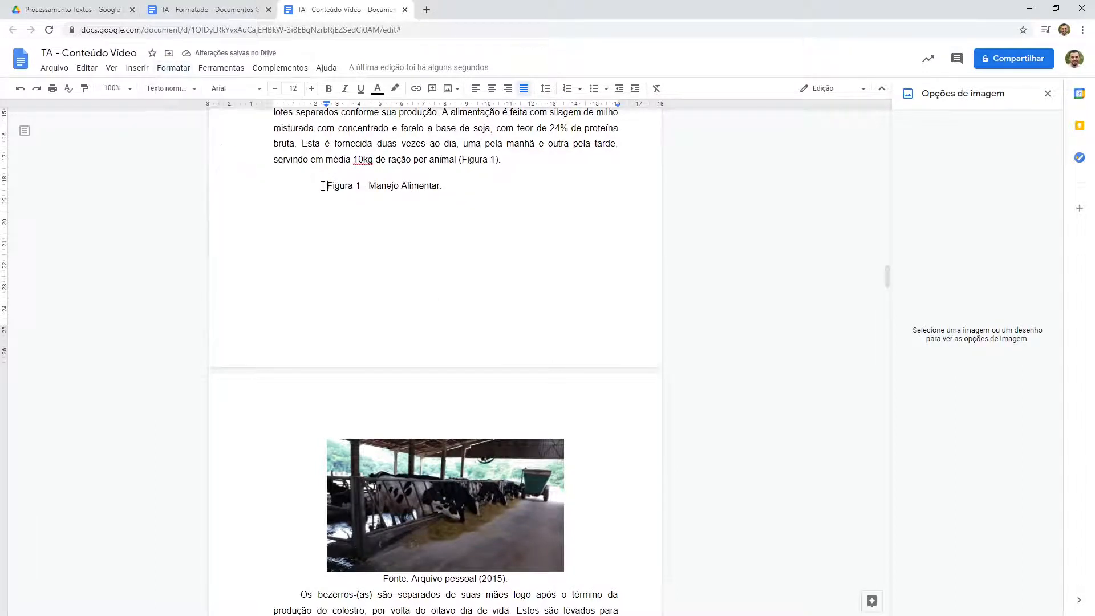
- Keep the Figura 1 title on the same page as its image with the Manter com o próximo option
left_click(173, 68)
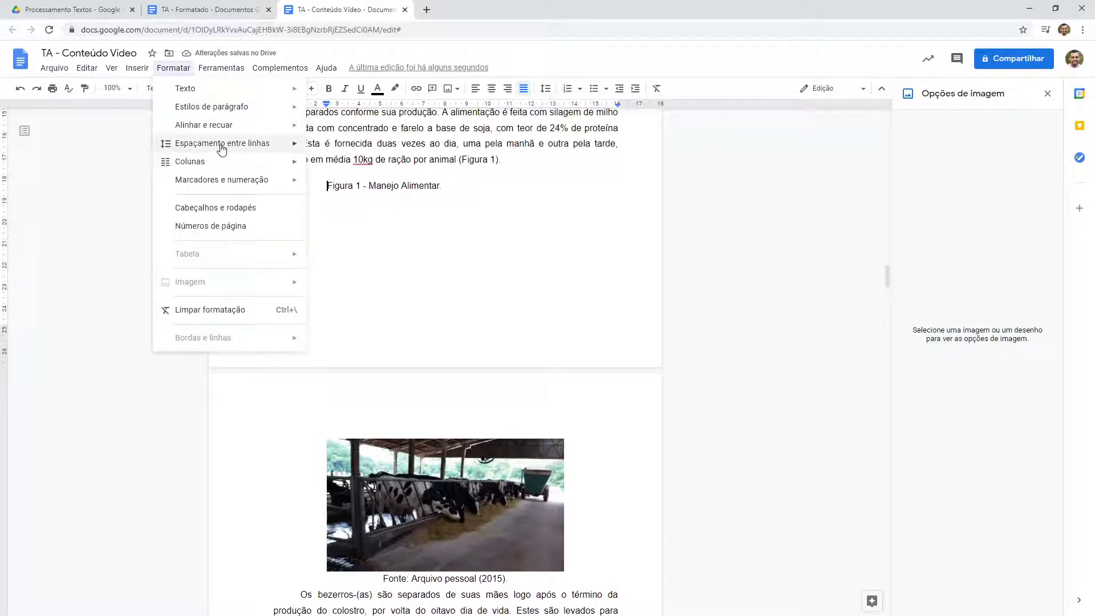
mouse_move(221, 148)
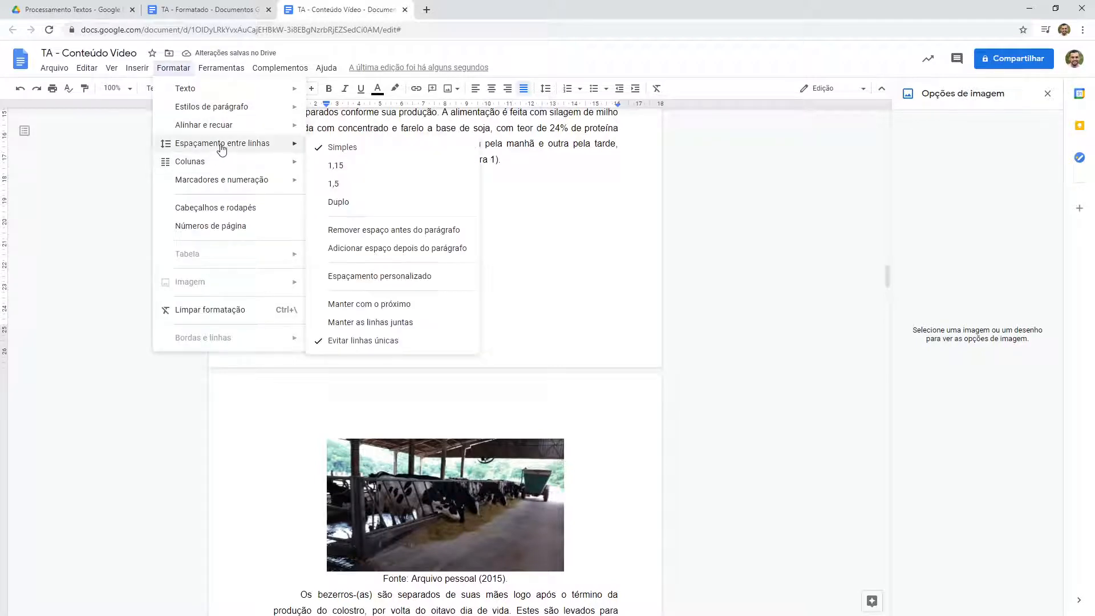
left_click(401, 303)
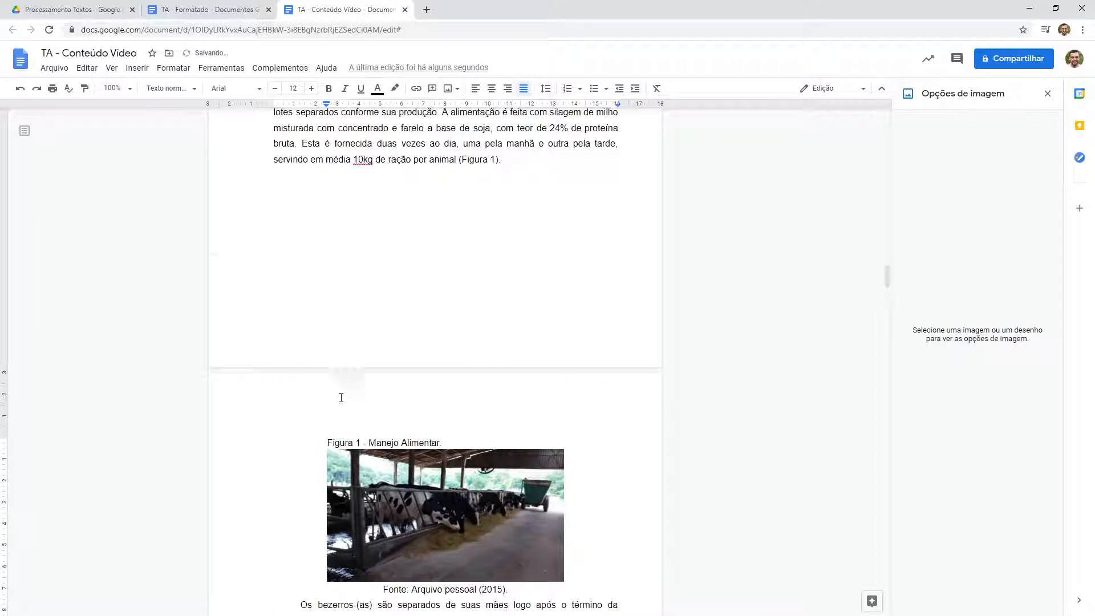
- Justify the source line "Fonte: Arquivo pessoal (2015)." below the image and set its font size to 10
scroll(364, 324, "down", 2)
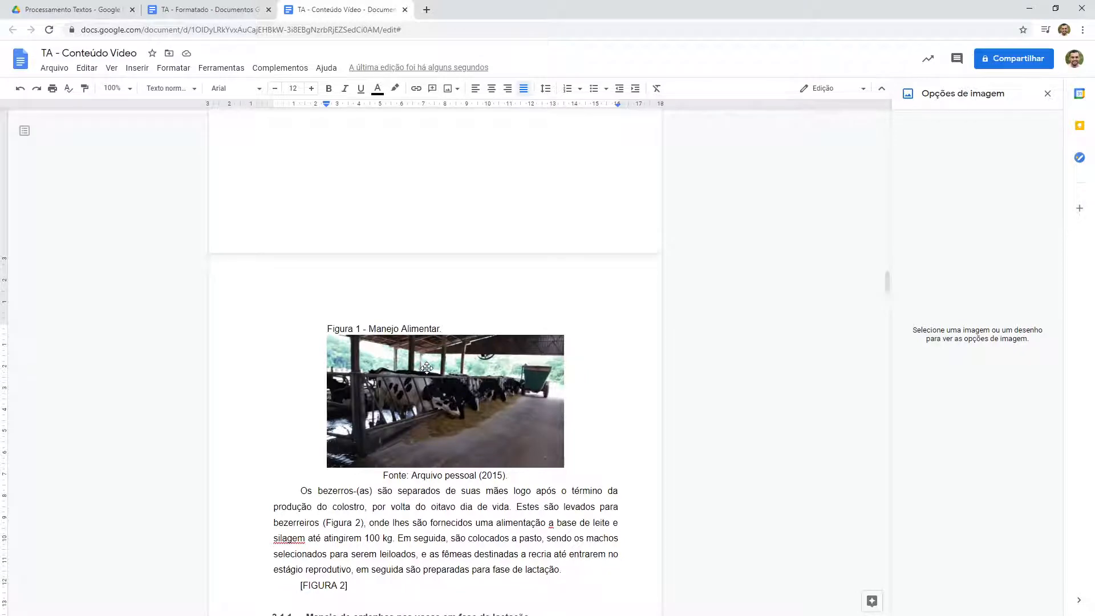
scroll(426, 367, "down", 3)
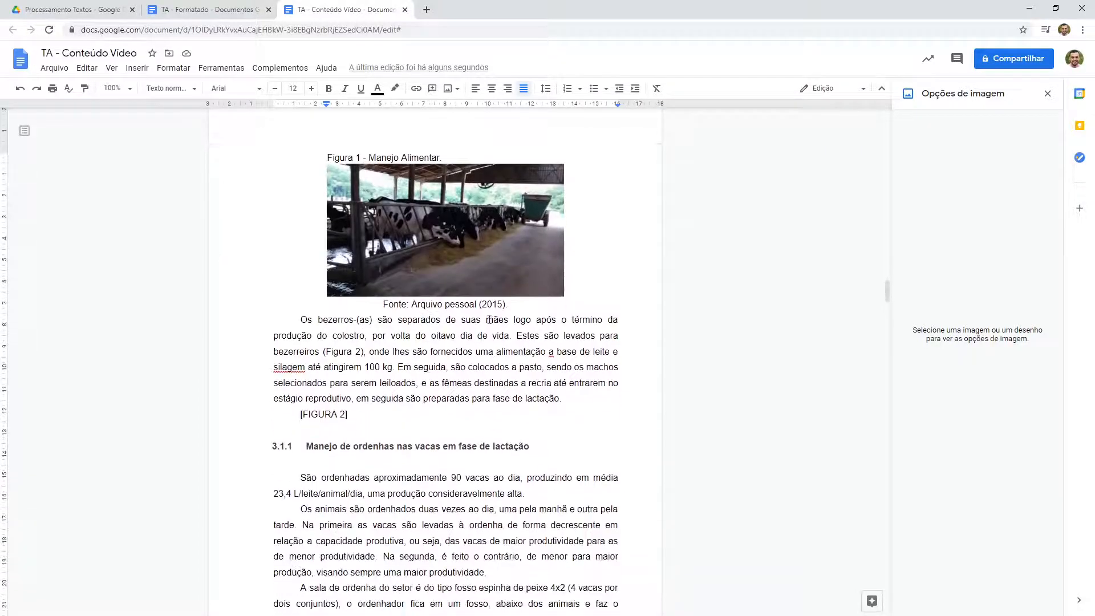
left_click_drag(527, 306, 342, 313)
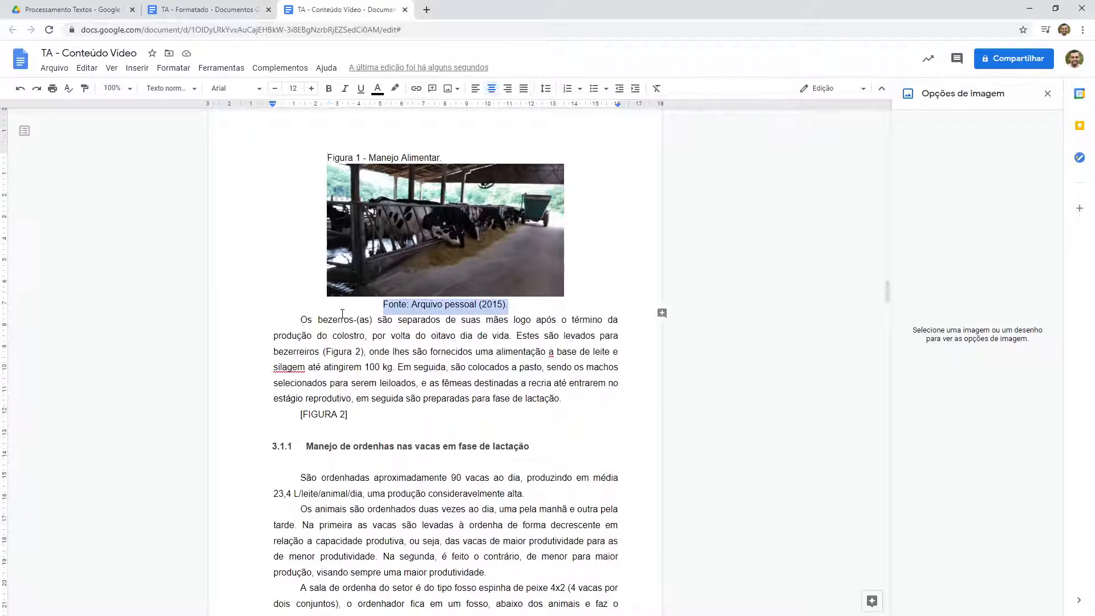
left_click(524, 89)
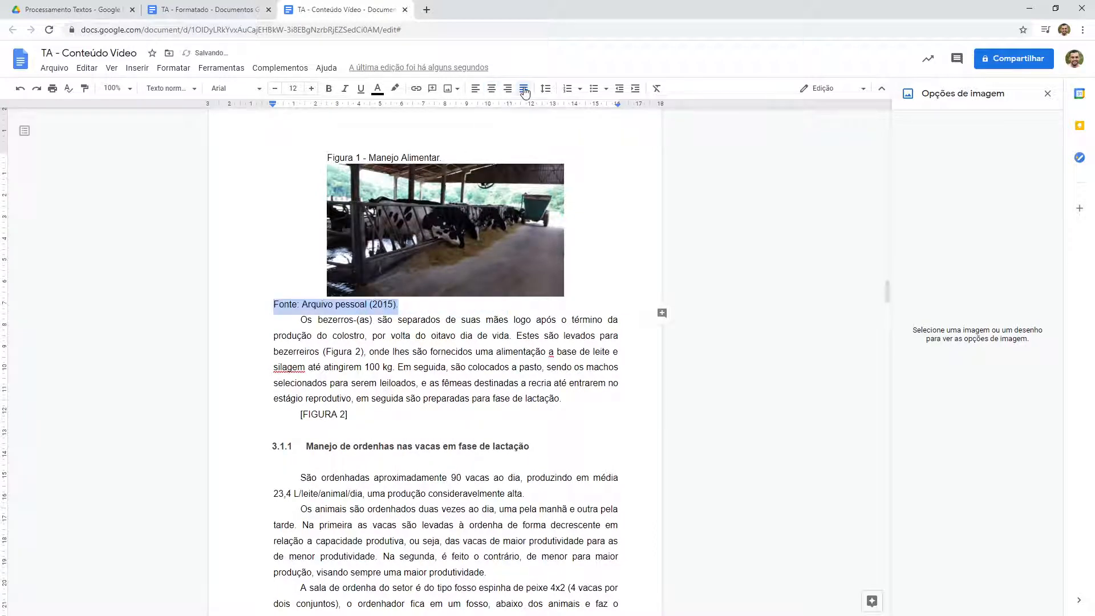
left_click(275, 90)
left_click(275, 90)
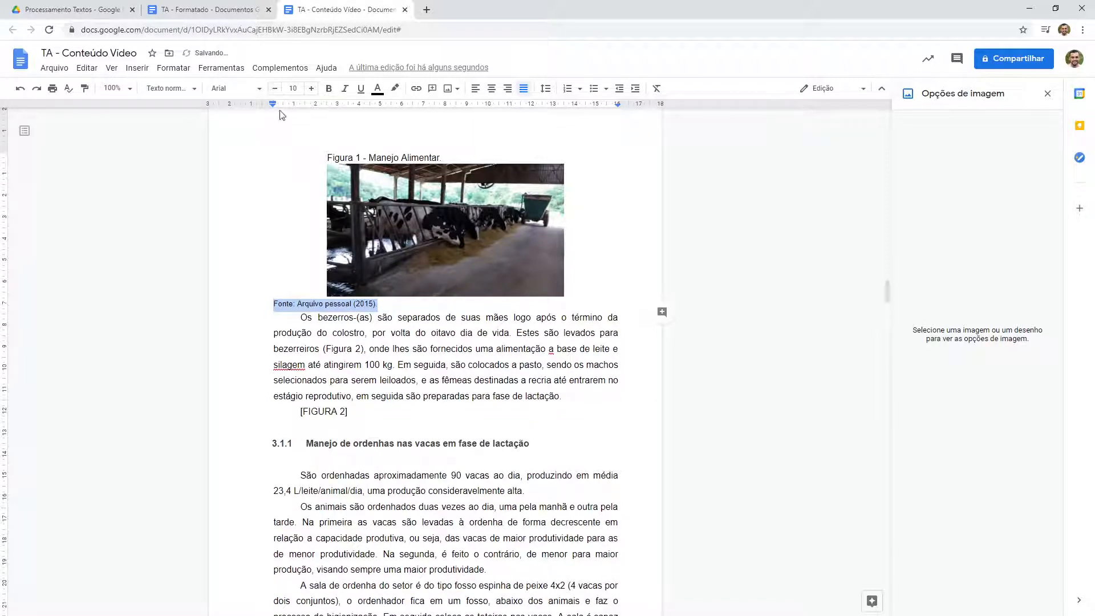
- Indent the source line "Fonte: Arquivo pessoal (2015)." about 2.5 cm to align with the image's edge, and give it Simples line spacing
left_click_drag(274, 105, 326, 113)
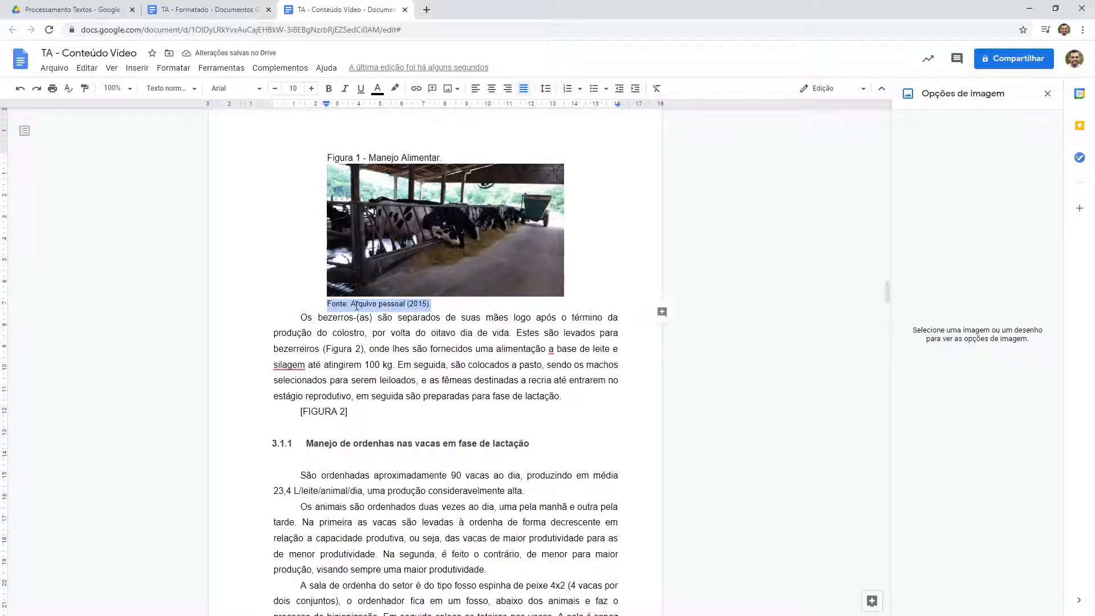
left_click(549, 90)
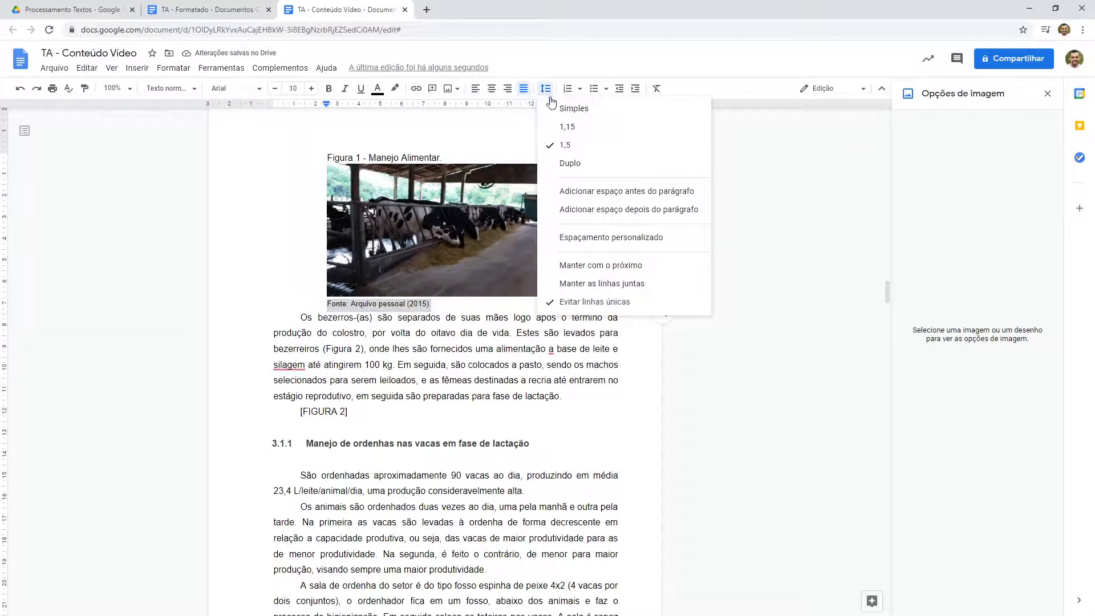
left_click(567, 122)
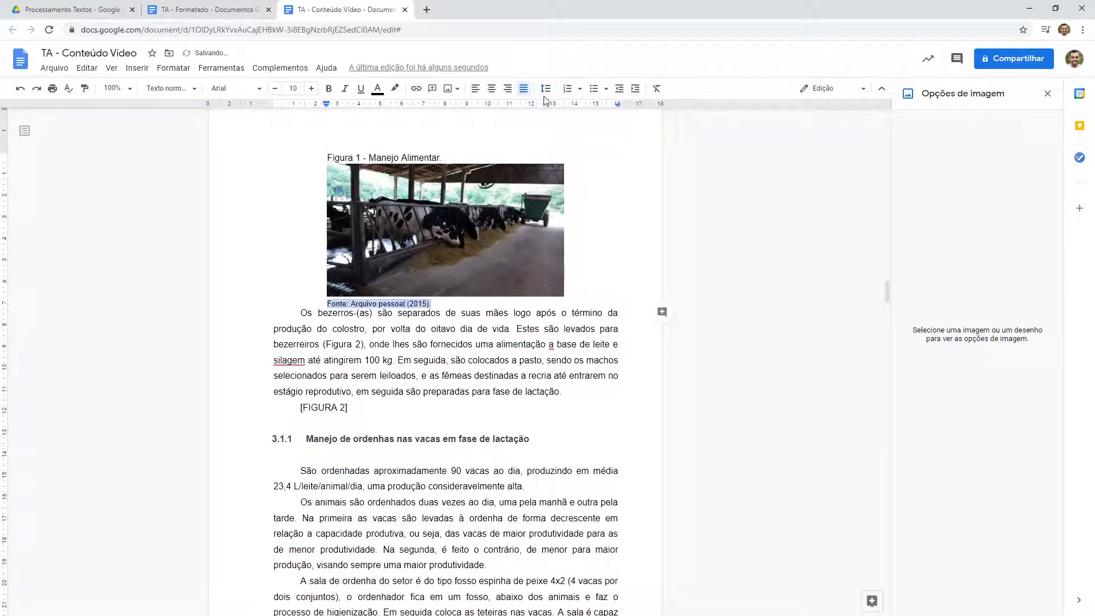
- Set the custom spacing after the Figura 1 source paragraph to 18 pt
left_click(545, 90)
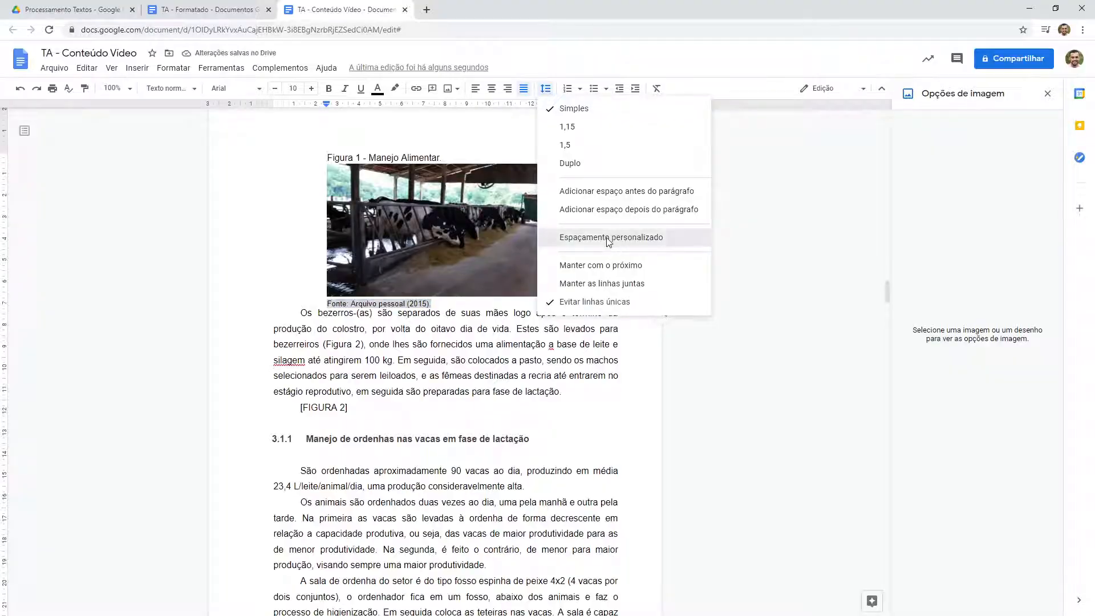
left_click(607, 246)
left_click(534, 363)
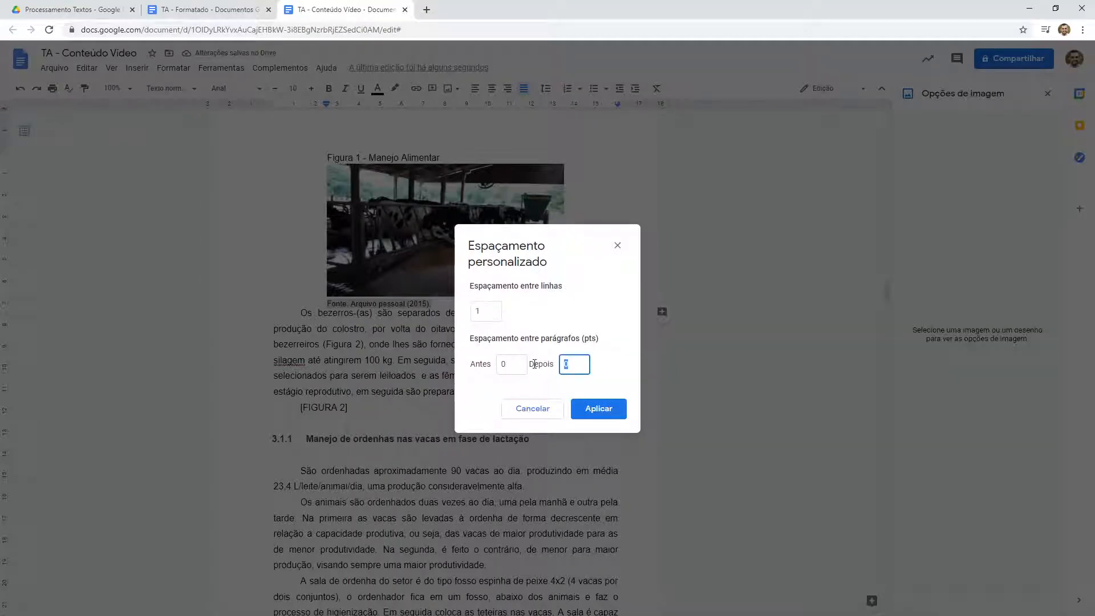
type("18")
left_click(598, 409)
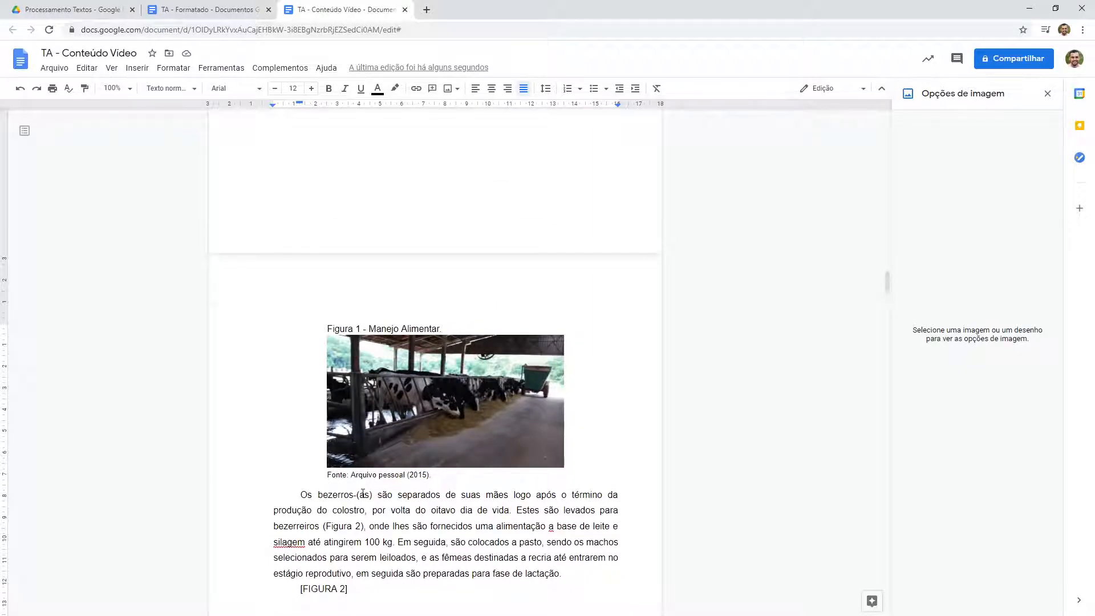
- Examine the layout of Figura 1 with its title, source line and surrounding text across the adjoining pages
scroll(352, 357, "up", 1)
scroll(360, 386, "up", 3)
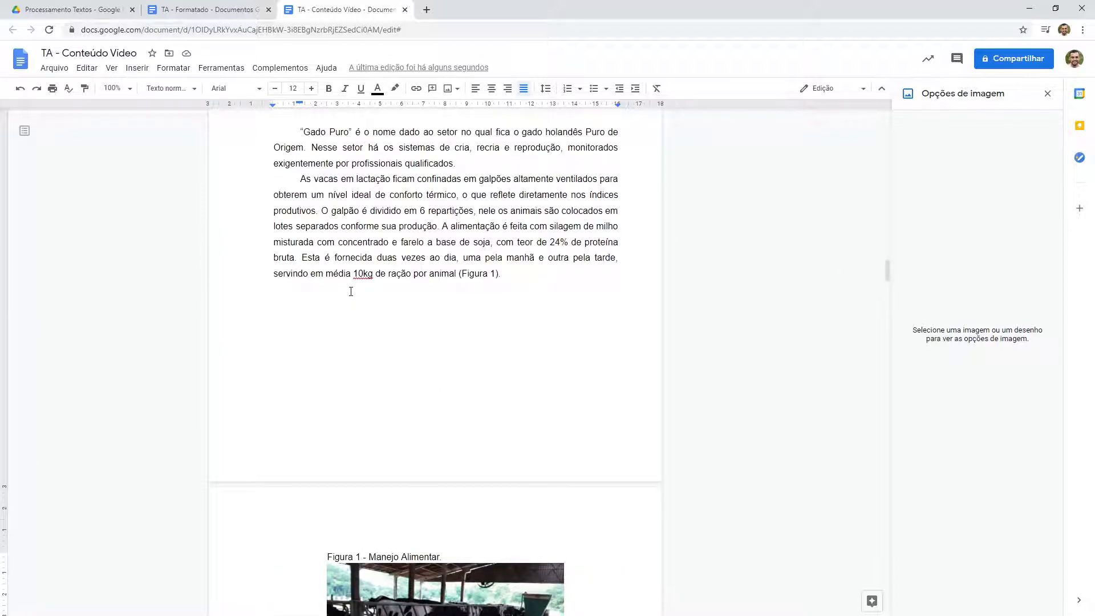
scroll(351, 289, "down", 4)
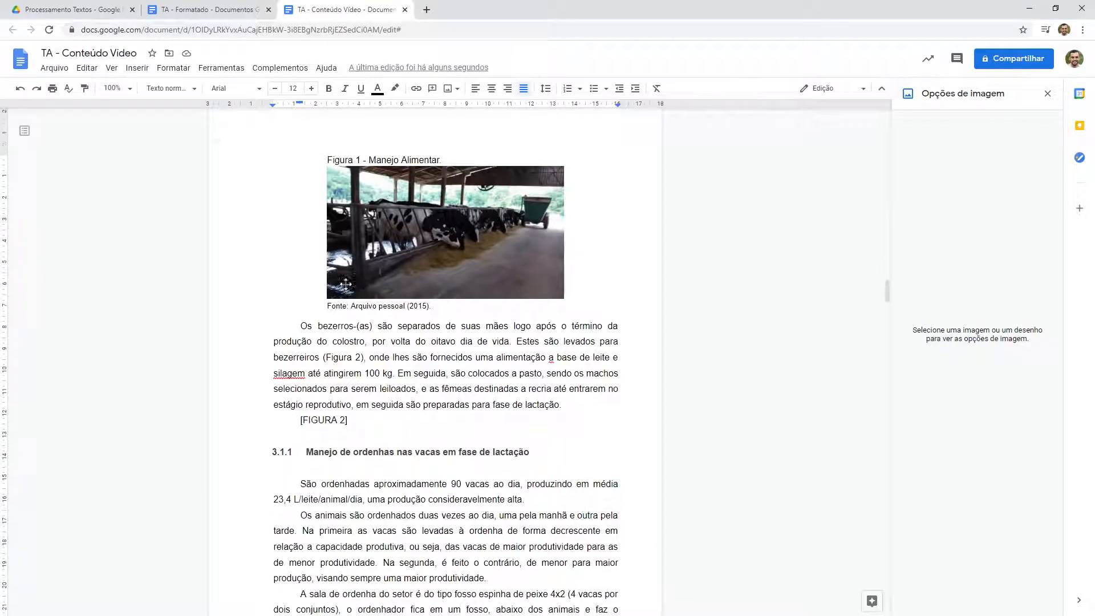
scroll(428, 358, "up", 1)
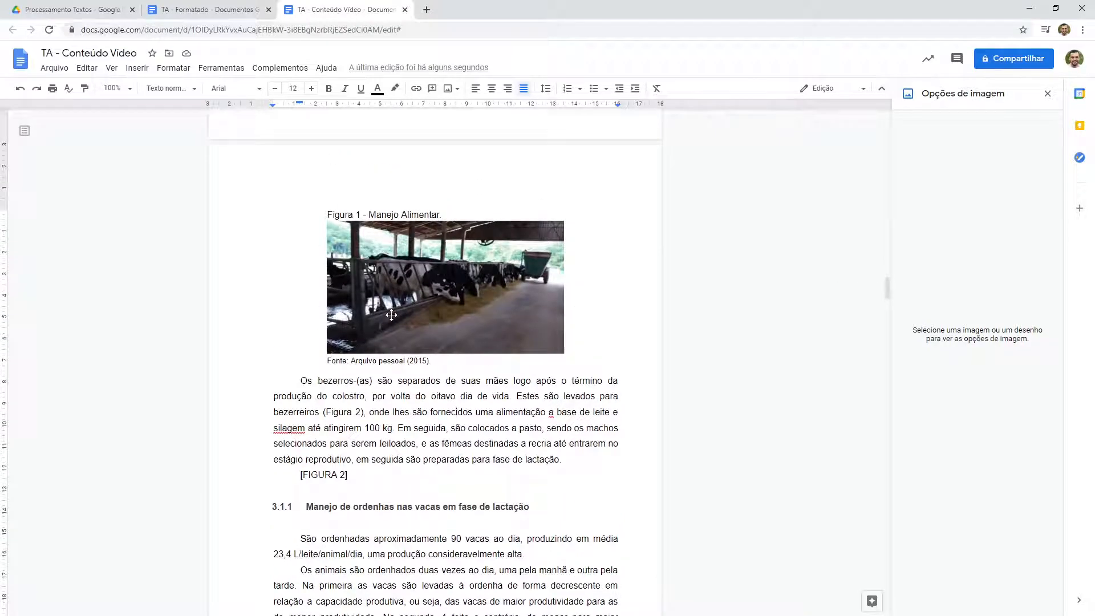
scroll(317, 261, "down", 2)
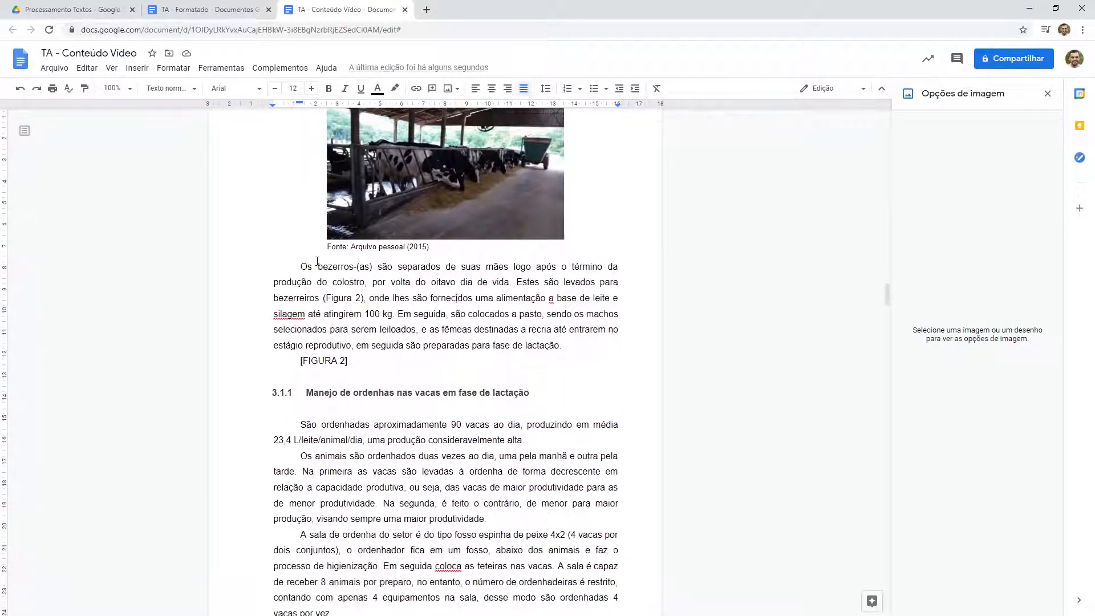
scroll(317, 261, "up", 3)
scroll(342, 251, "down", 8)
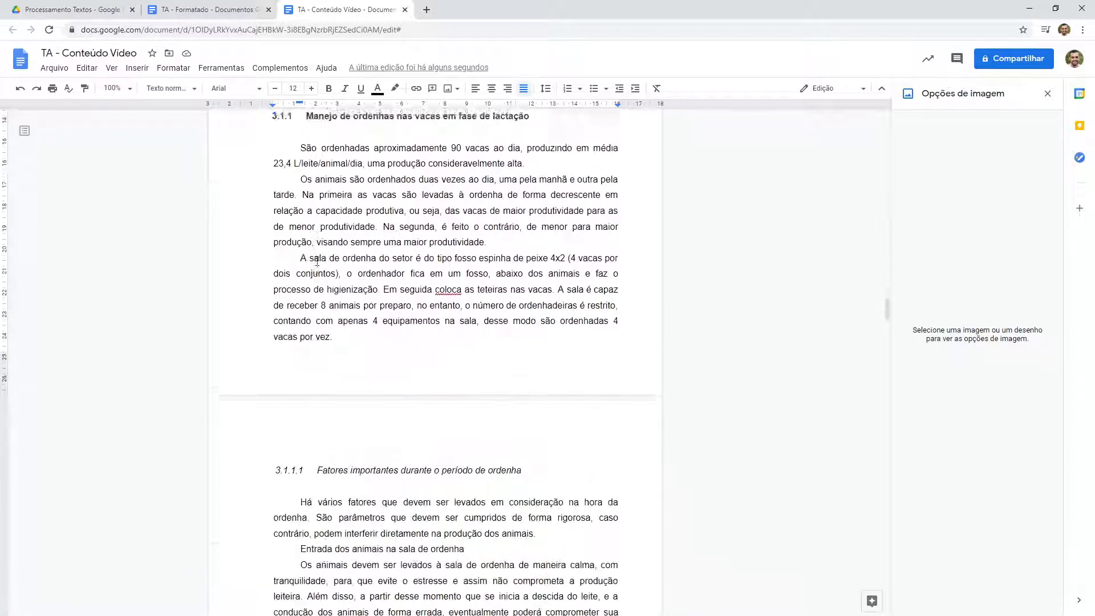
- Replace the [FIGURA 2] placeholder with the calf shelter photo uploaded from the computer
scroll(387, 236, "up", 3)
left_click_drag(349, 247, 293, 247)
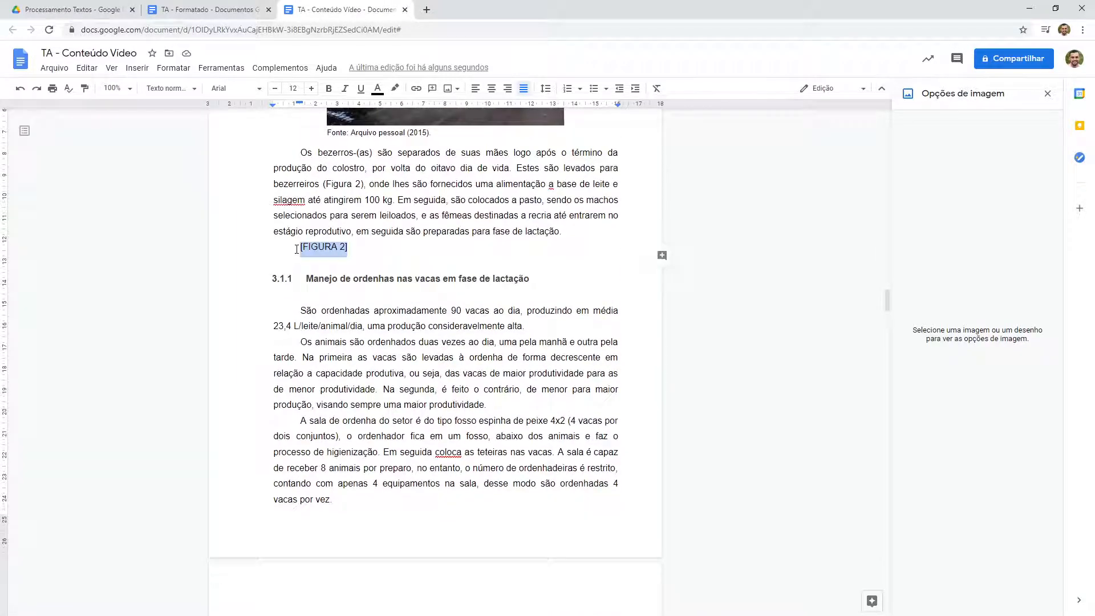
key("Delete")
left_click(137, 68)
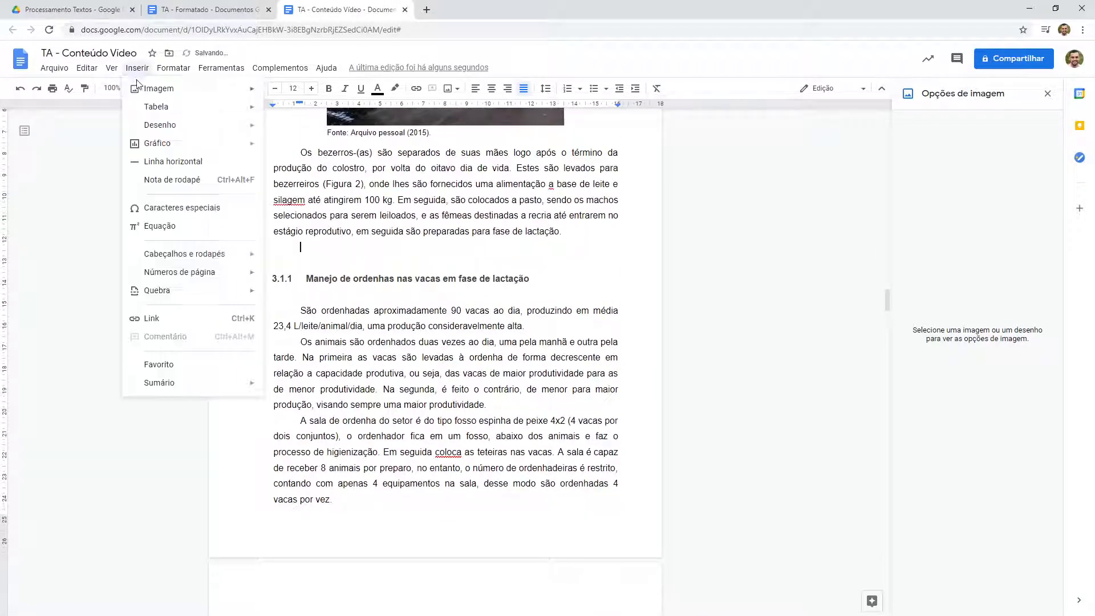
mouse_move(245, 88)
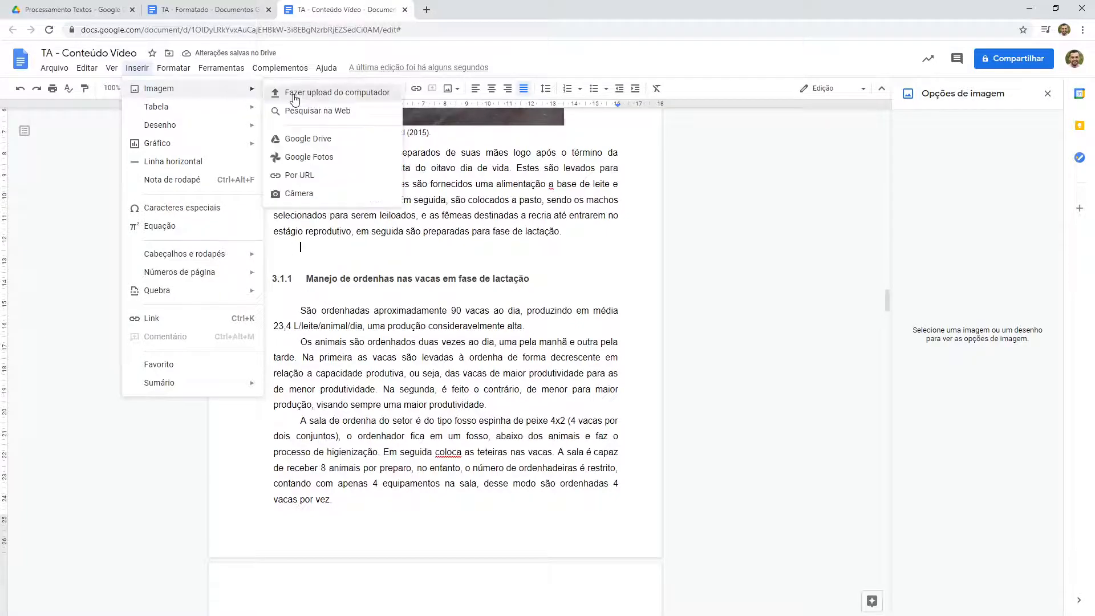
left_click(319, 88)
double_click(320, 104)
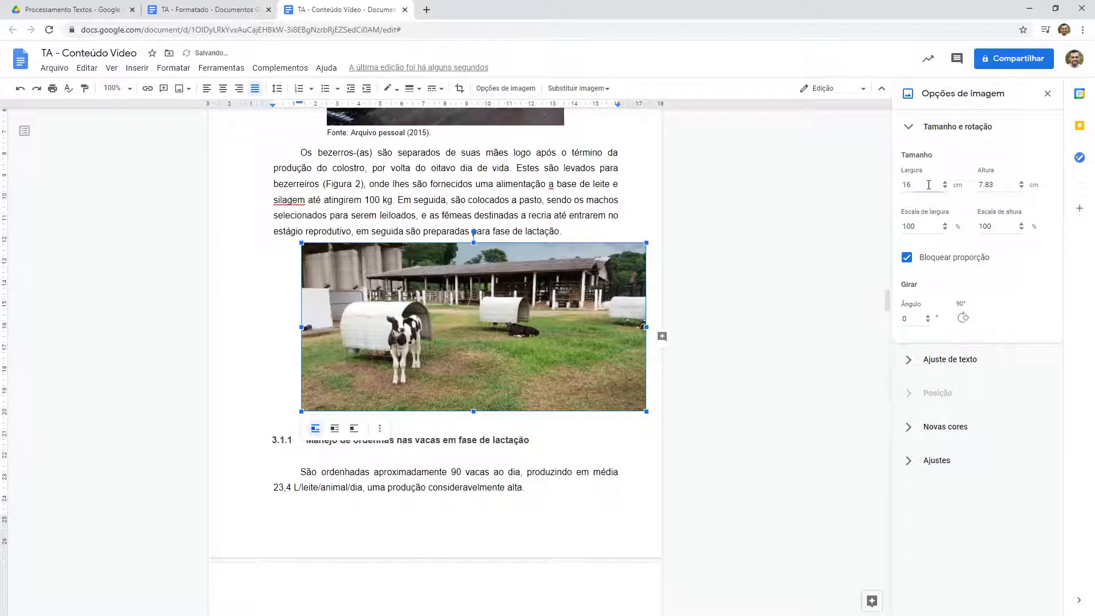
- Set the calf photo's width to 11 cm and centre it on the page with no first-line indent
left_click(928, 185)
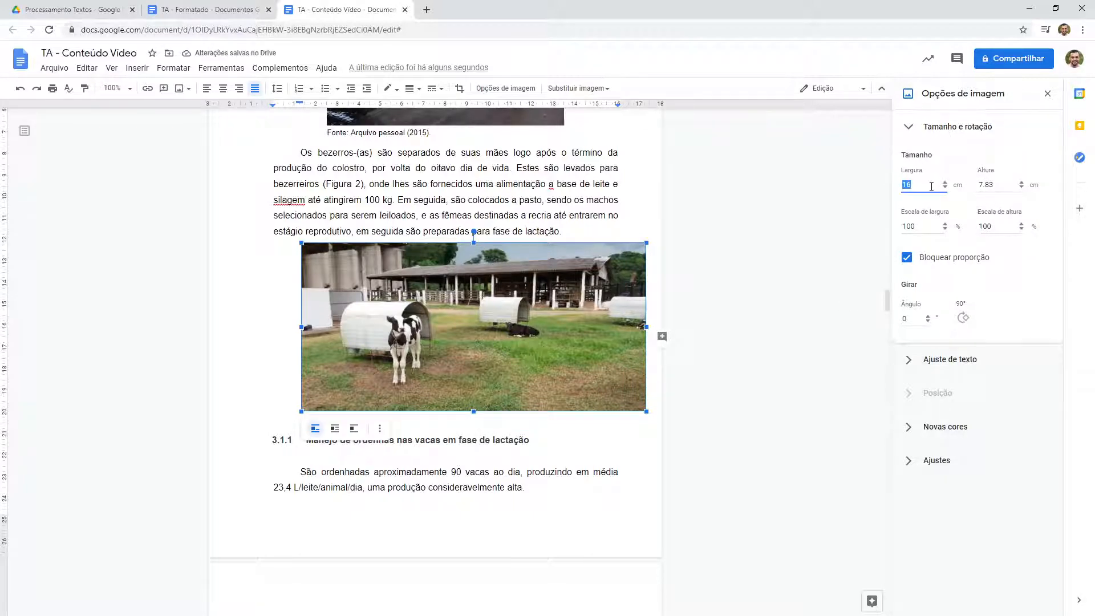
type("11")
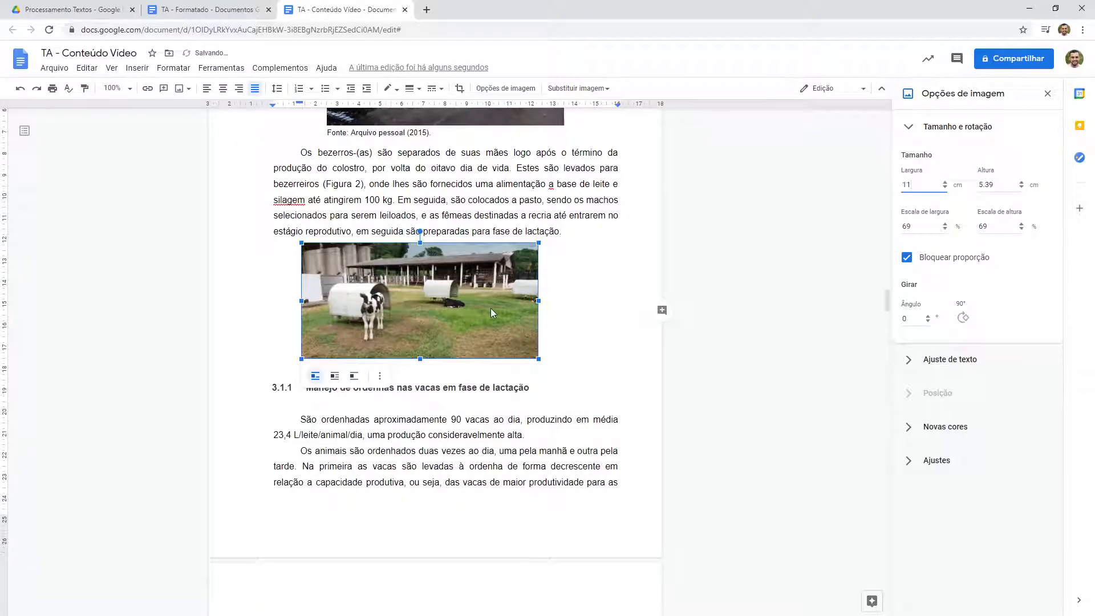
left_click(223, 89)
left_click_drag(301, 104, 275, 105)
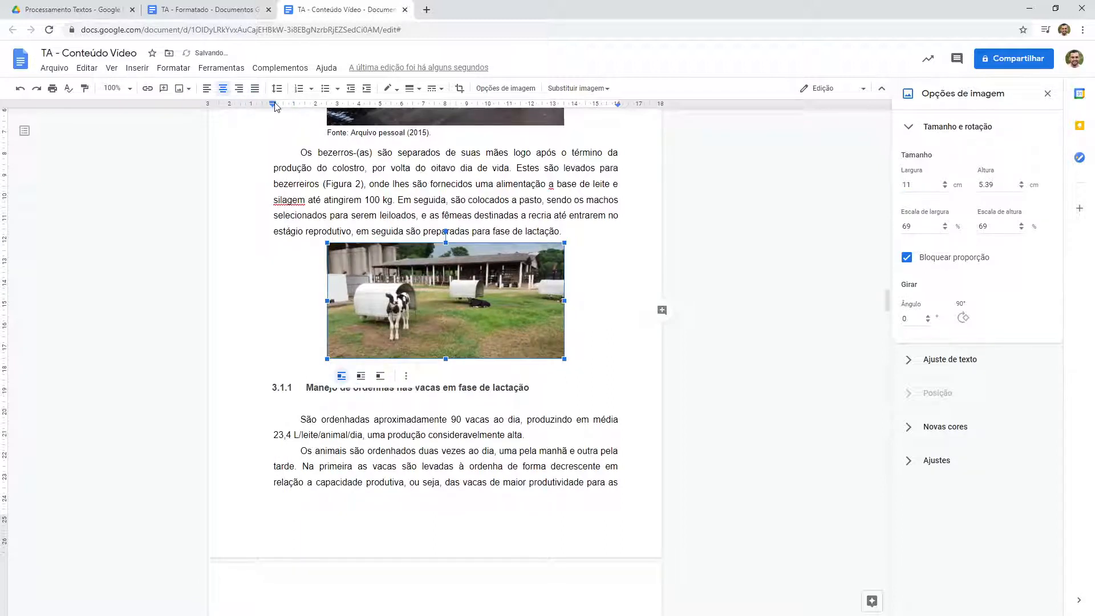
- Set the line spacing of the calf photo's paragraph to Simples
left_click(592, 299)
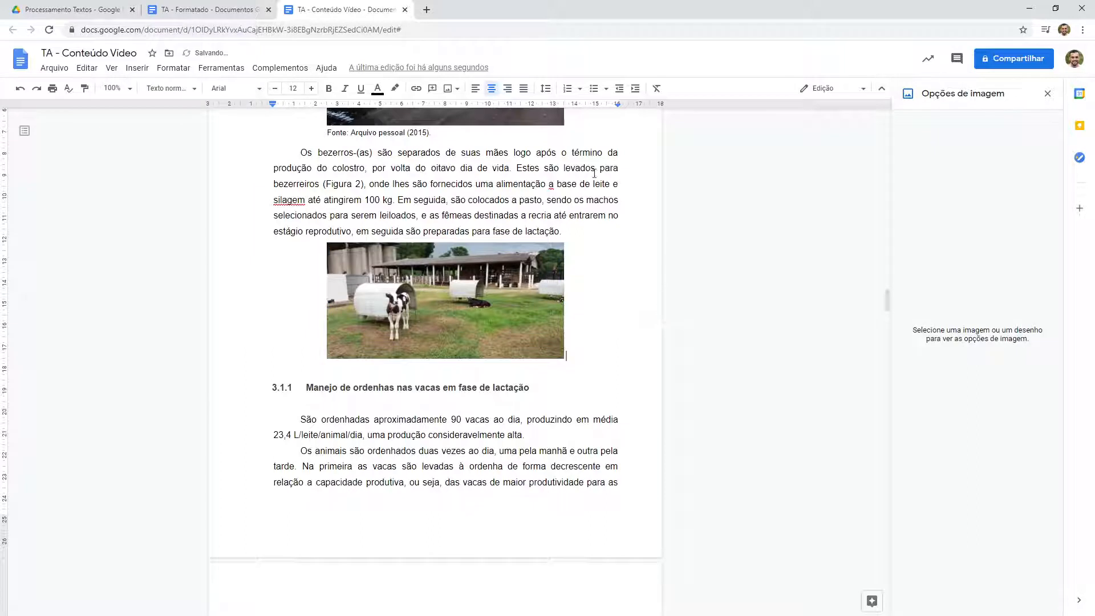
left_click(562, 354)
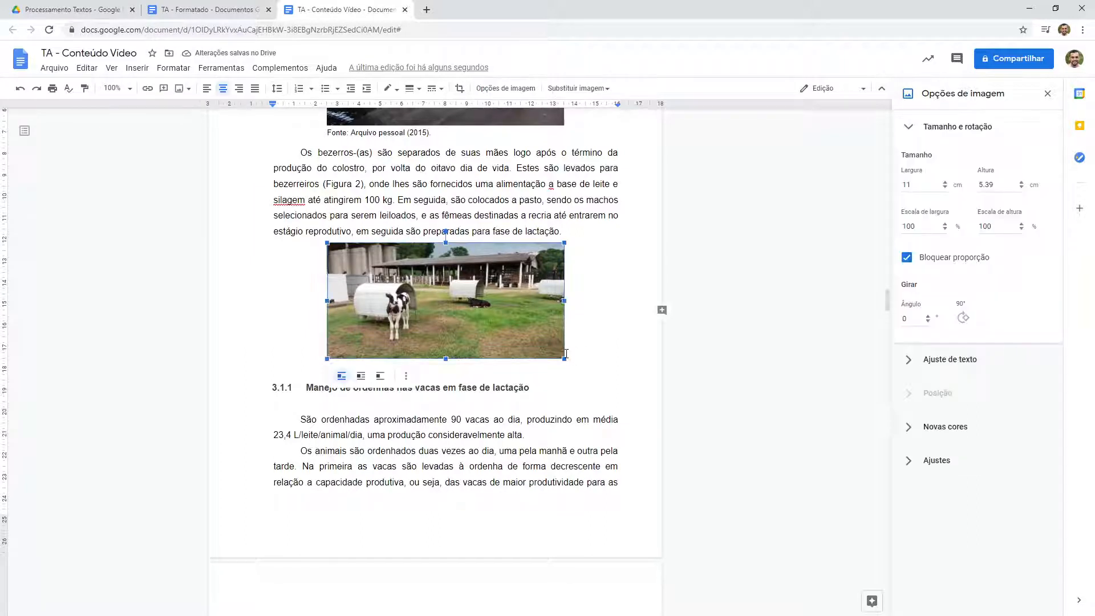
left_click(574, 351)
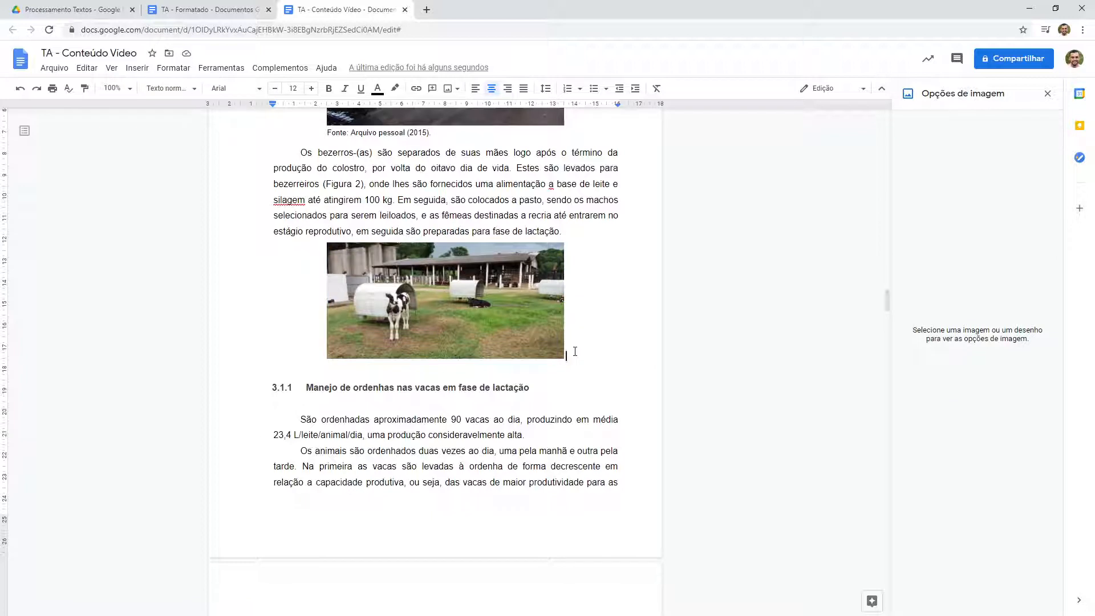
left_click(526, 321)
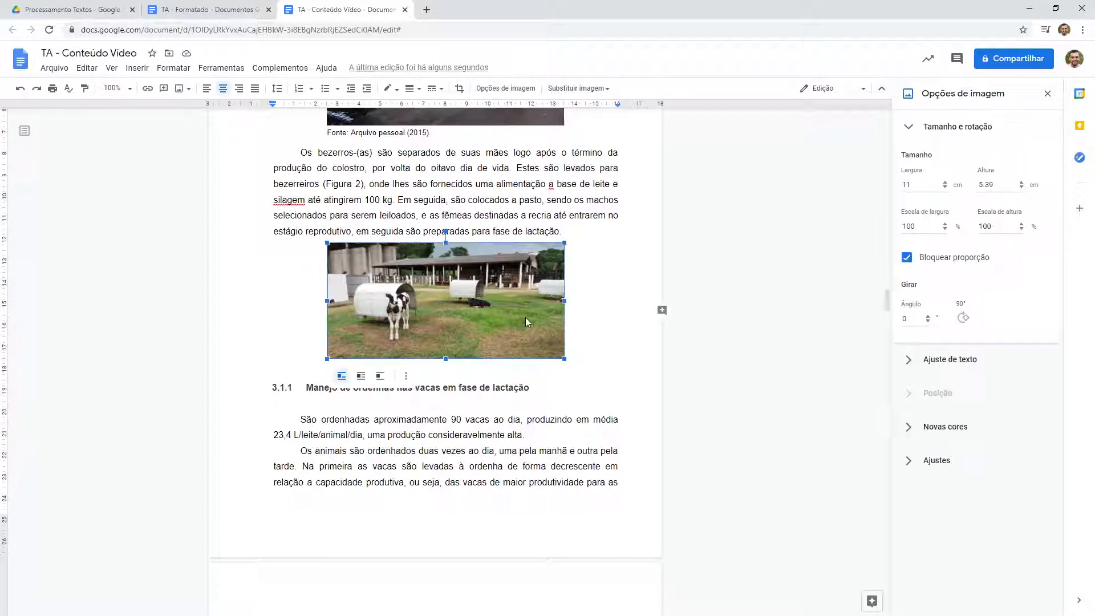
left_click(595, 347)
left_click(546, 88)
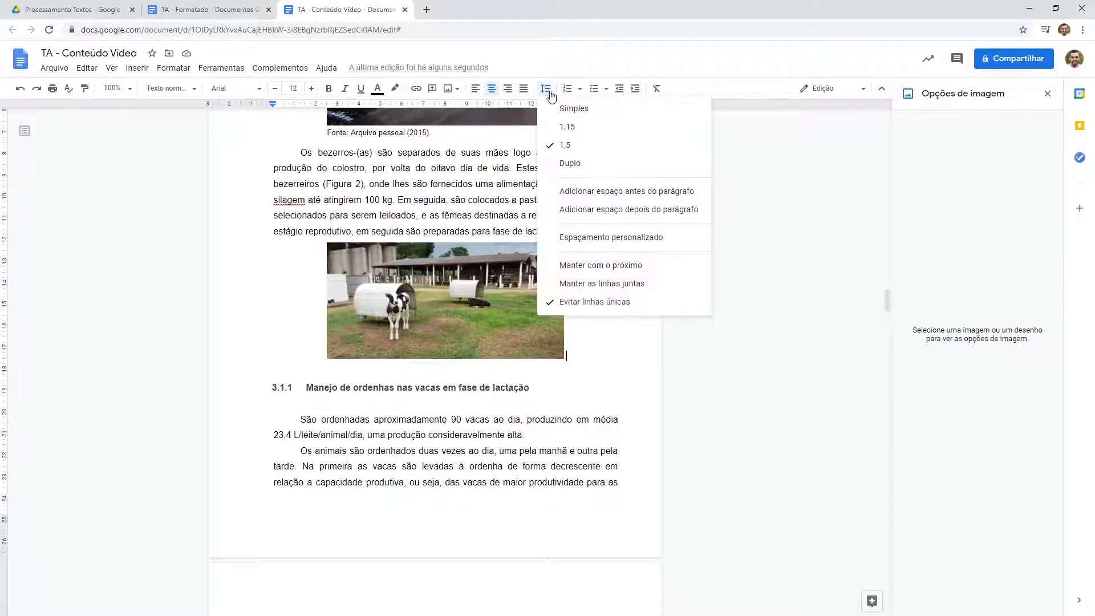
left_click(582, 112)
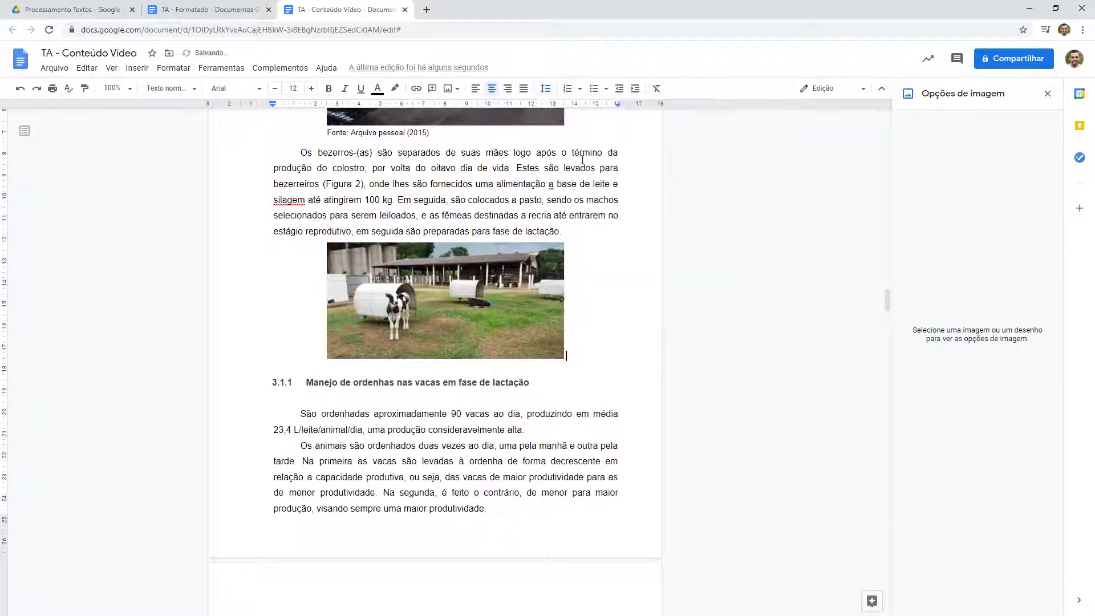
- Copy the title "Figura 2 – Bezerreiro." from the TA - Formatado document into a new paragraph above the calf photo in TA - Conteúdo Vídeo
left_click(220, 5)
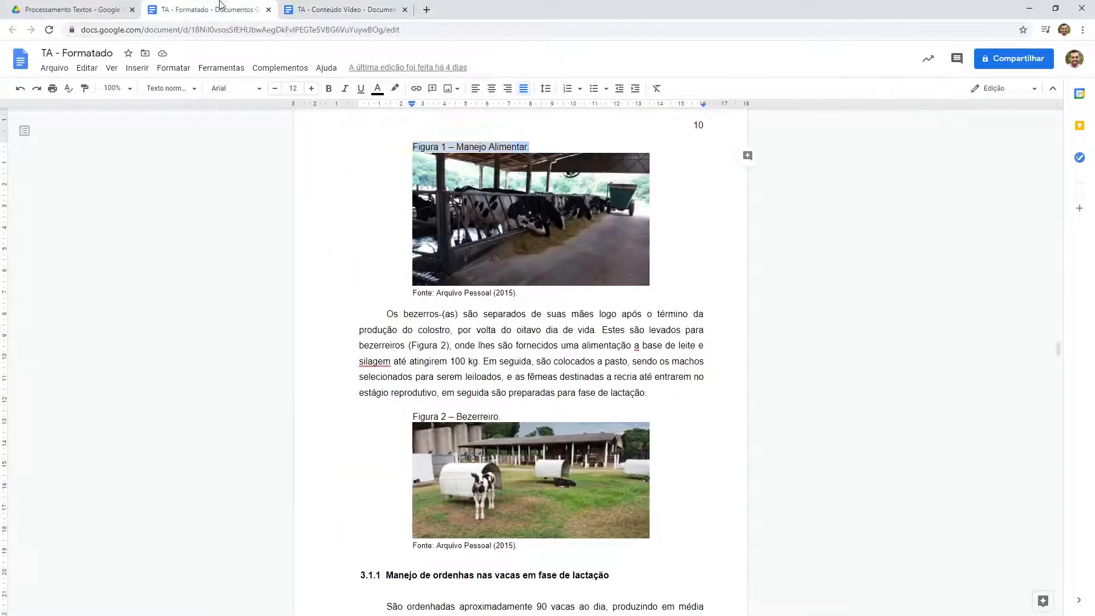
left_click_drag(501, 416, 411, 416)
key("ctrl+c")
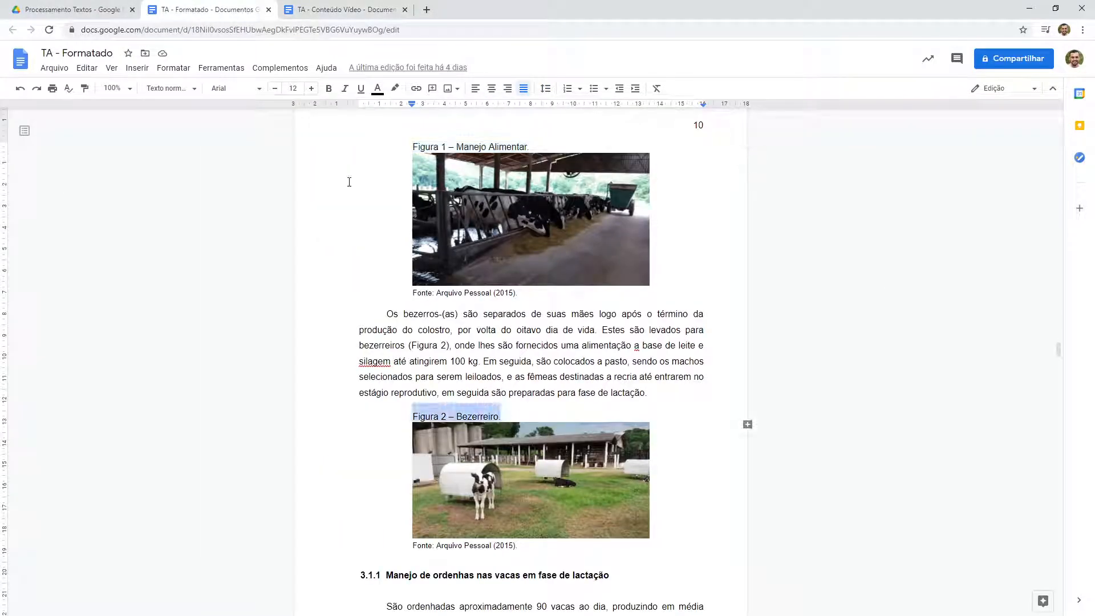
left_click(329, 5)
left_click(578, 229)
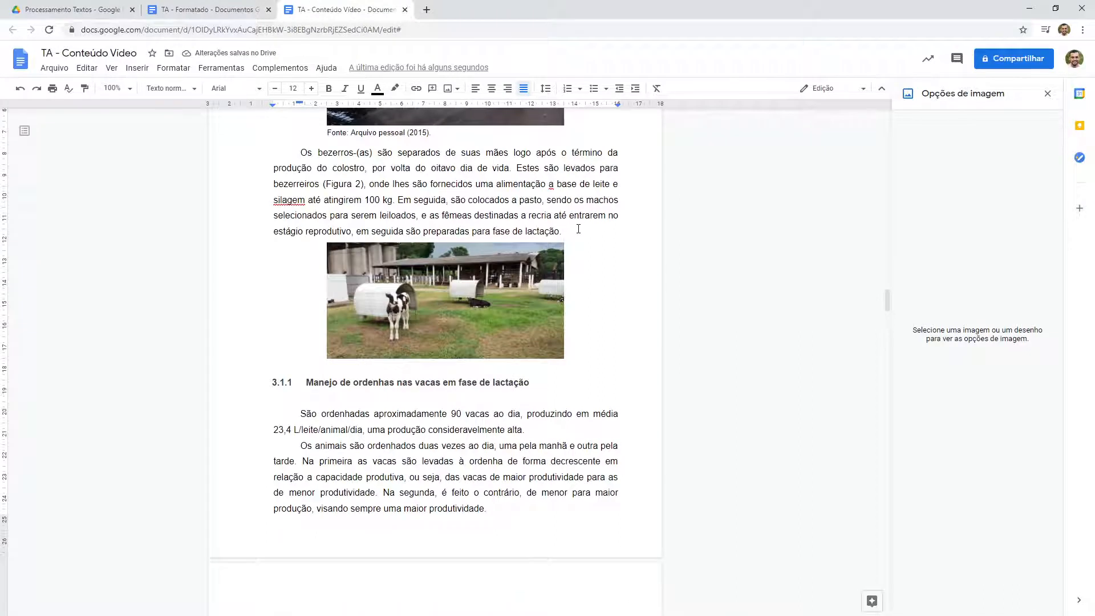
key("Return")
key("ctrl+v")
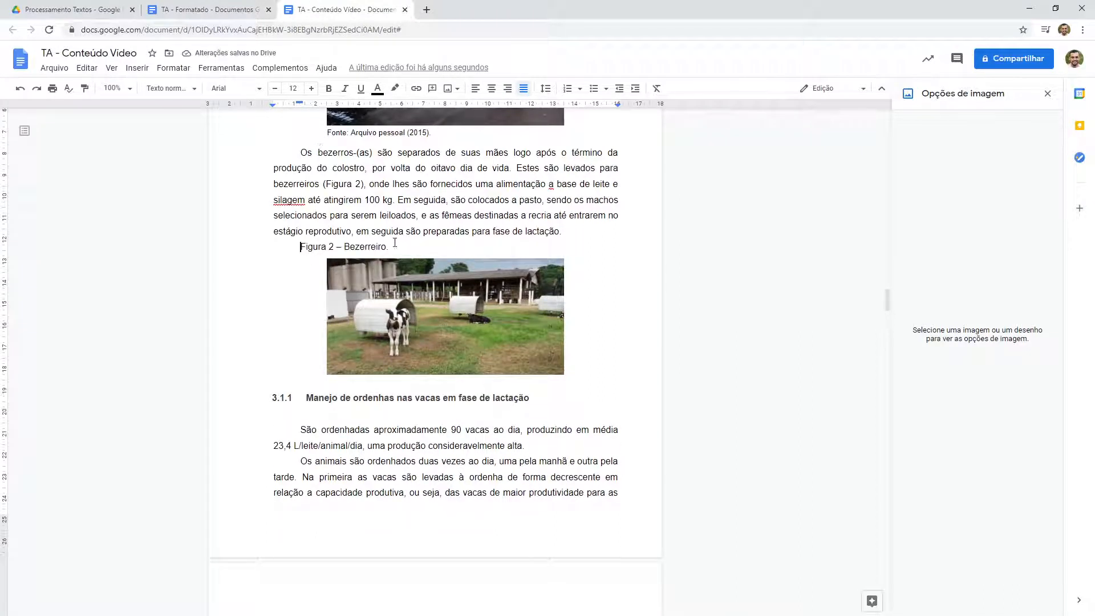
- Indent the Figura 2 title about 2.5 cm to align with the image's edge, and set its line spacing to Simples
left_click_drag(395, 243, 304, 246)
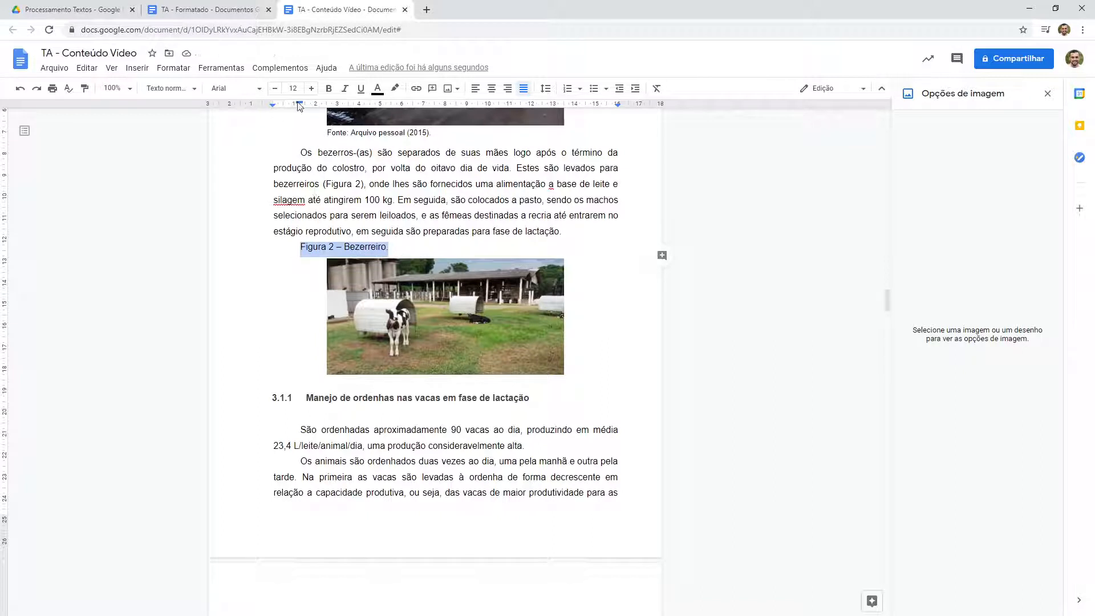
mouse_move(297, 104)
left_mouse_down()
mouse_move(268, 104)
mouse_move(326, 105)
left_mouse_up()
left_click(545, 88)
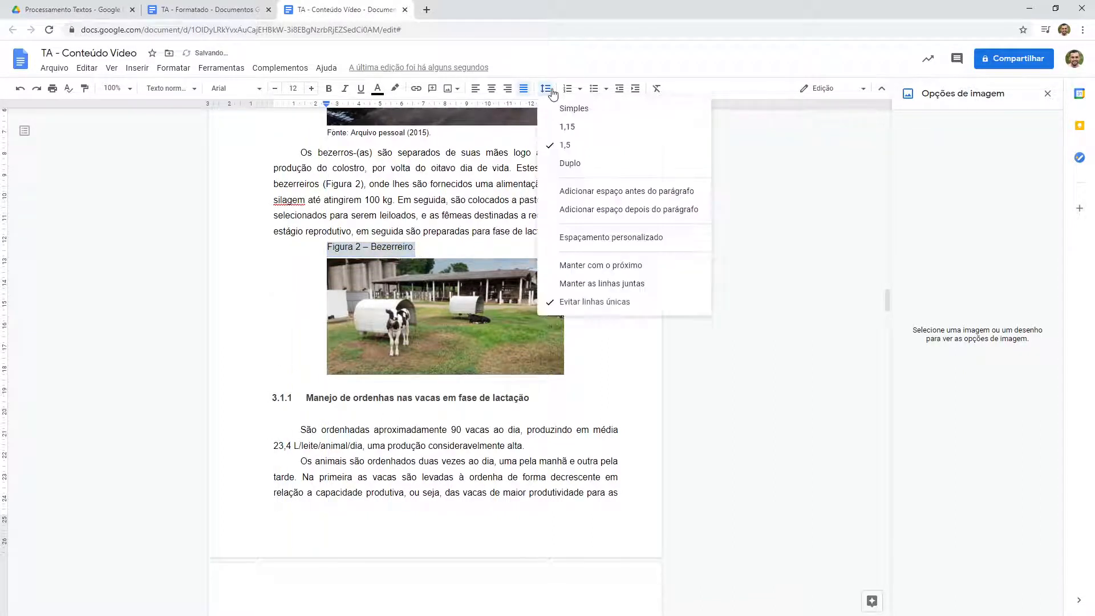
left_click(569, 107)
- Set the custom spacing before the Figura 2 title to 14 pt, and place the cursor beside the image below it
left_click(546, 90)
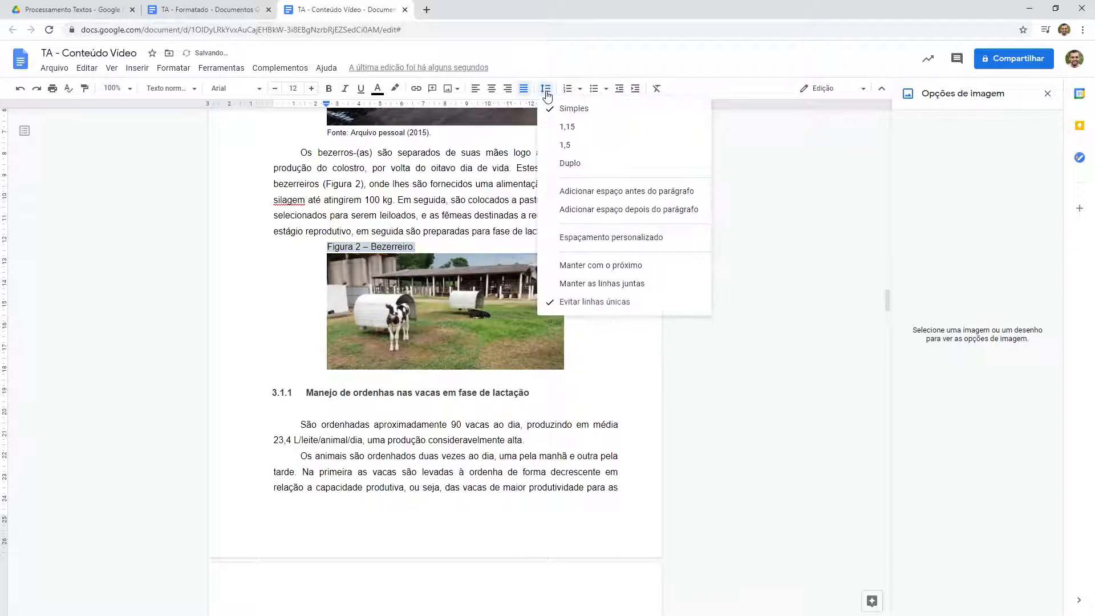
left_click(581, 239)
left_click(504, 364)
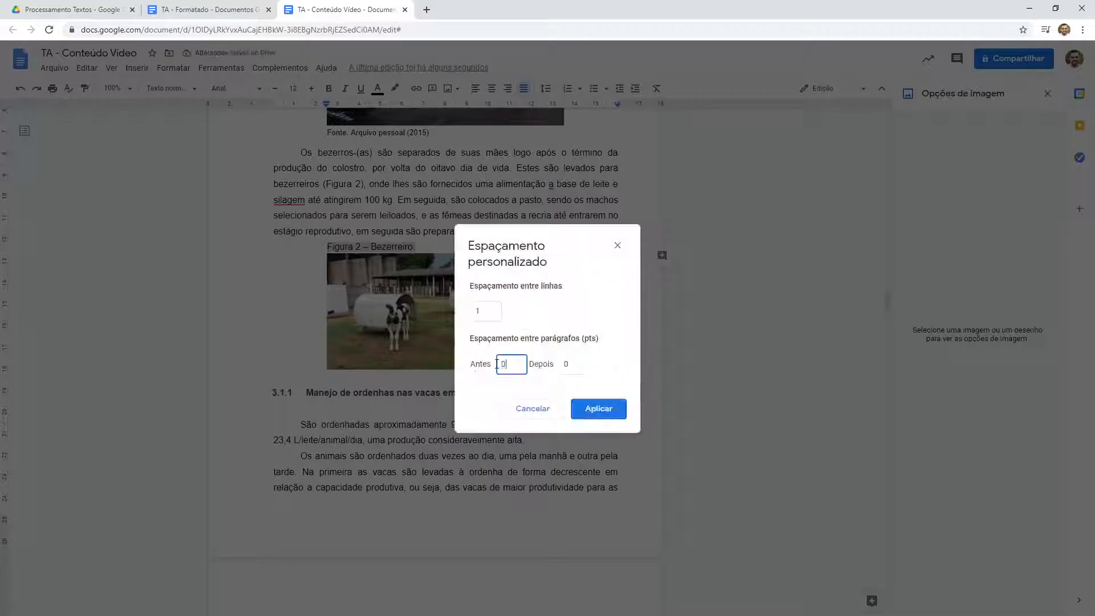
type("14")
left_click(598, 408)
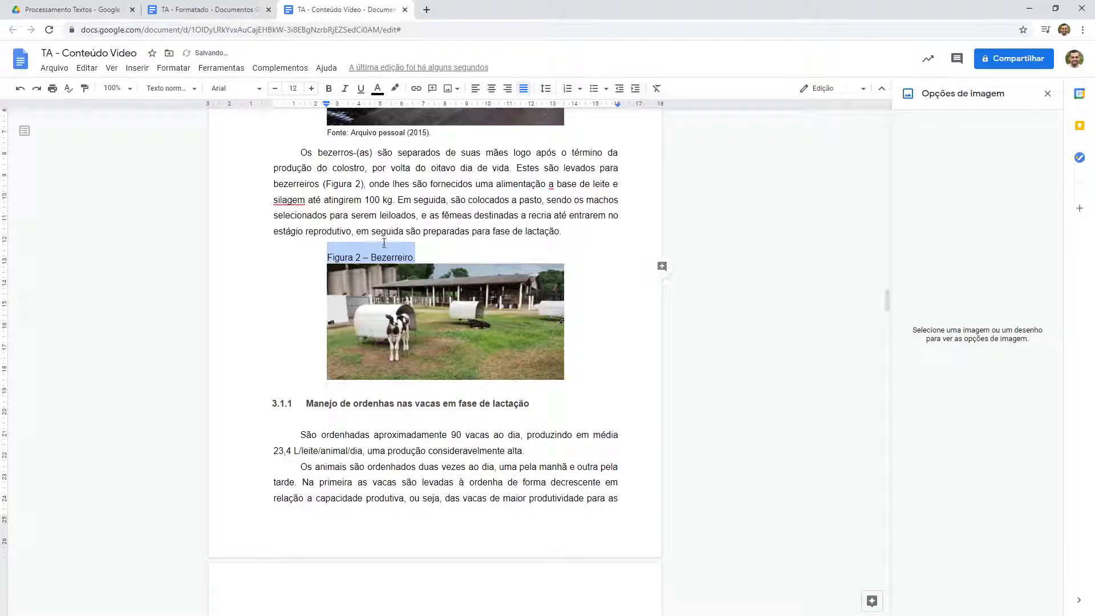
left_click(428, 251)
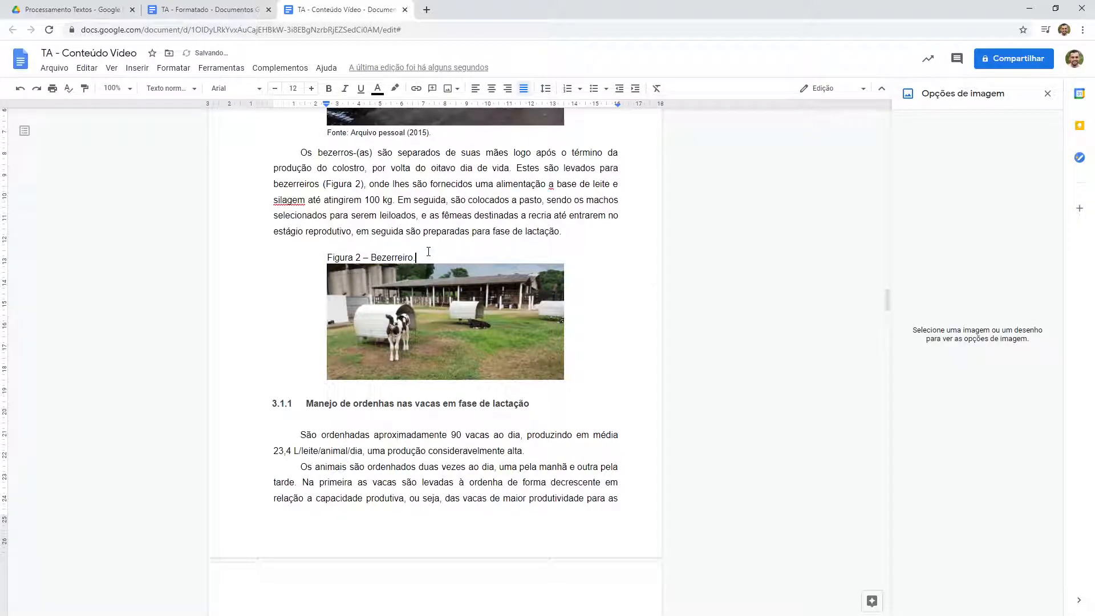
left_click(570, 374)
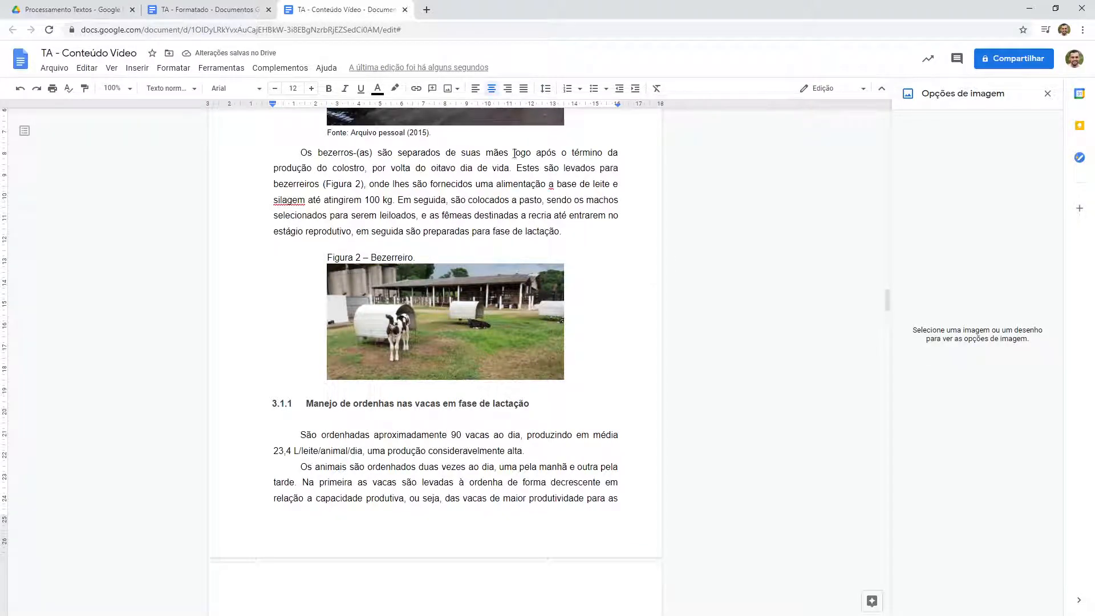
- Copy the source line "Fonte: Arquivo pessoal (2015)." from below Figura 1 into a new paragraph beneath the calf photo
left_click(470, 121)
scroll(470, 123, "up", 2)
left_click_drag(485, 289, 330, 291)
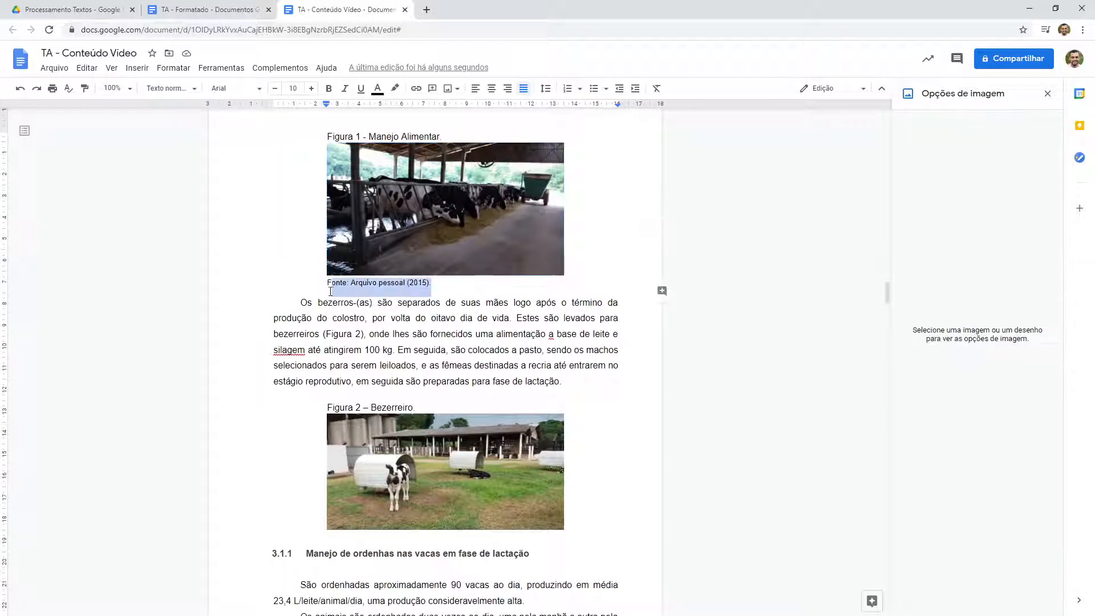
scroll(595, 365, "down", 3)
left_click(595, 353)
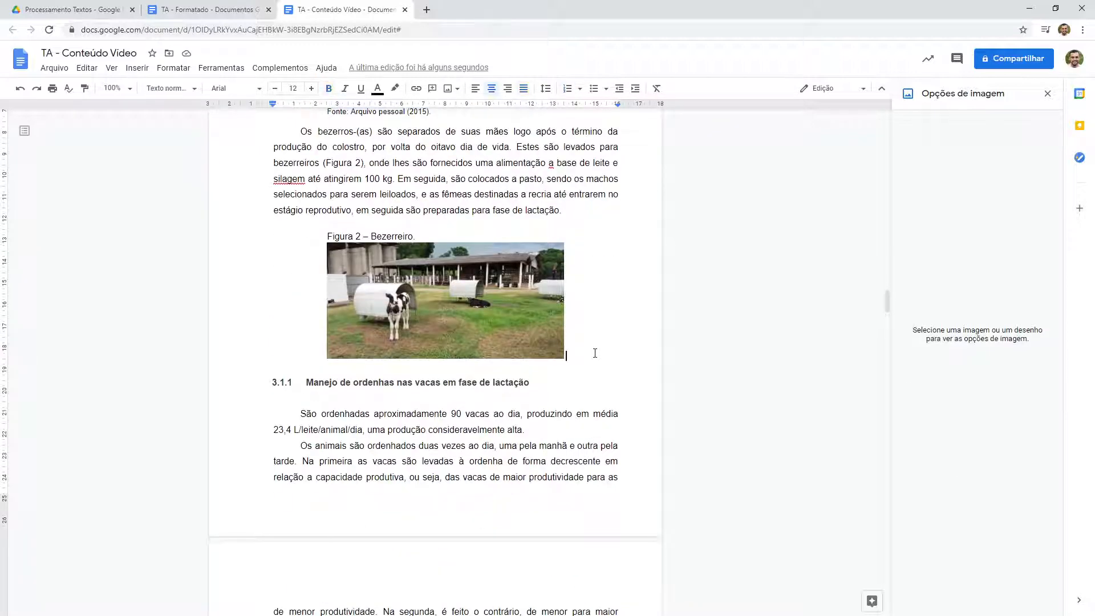
key("Return")
type("Fonte: Arquivo pessoal (2015).")
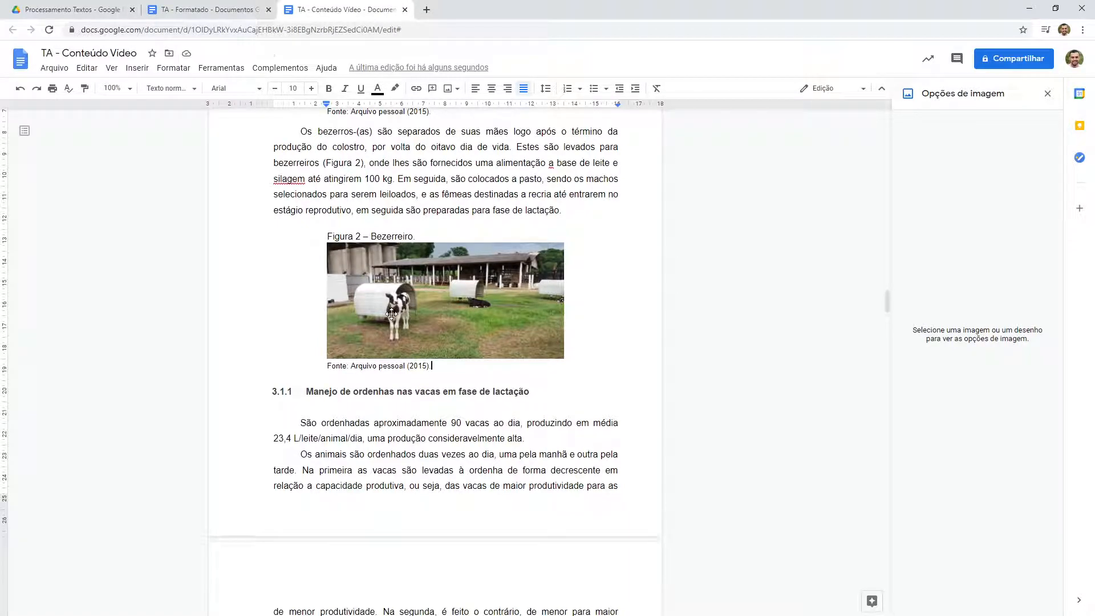
- Look through the rest of the report for the next figure's location, and examine the figure pages in the TA - Formatado document for comparison
scroll(373, 222, "down", 9)
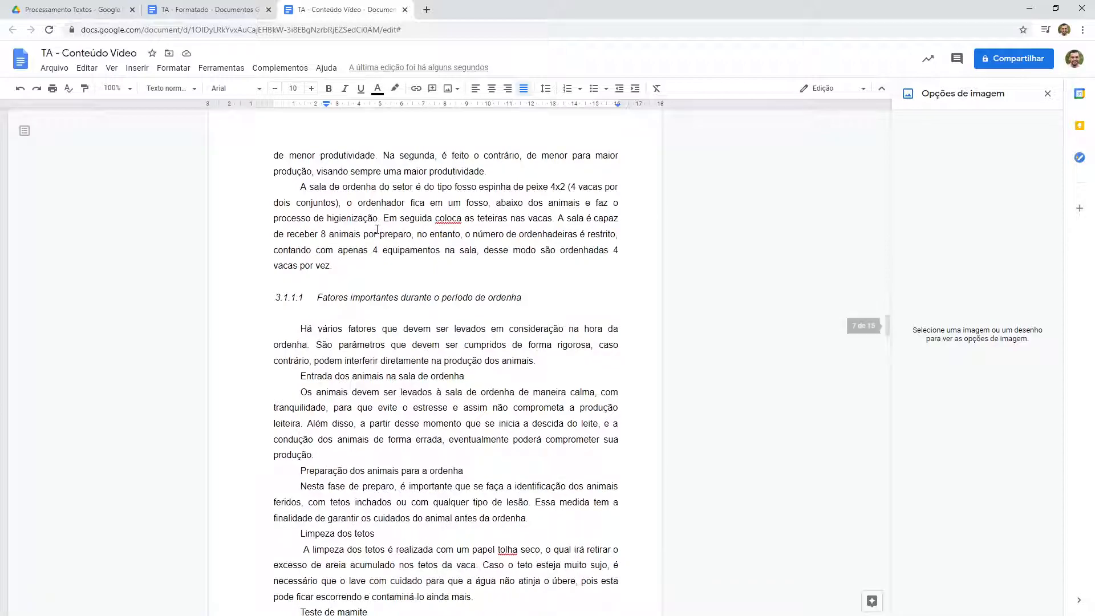
scroll(377, 231, "up", 4)
scroll(376, 231, "down", 11)
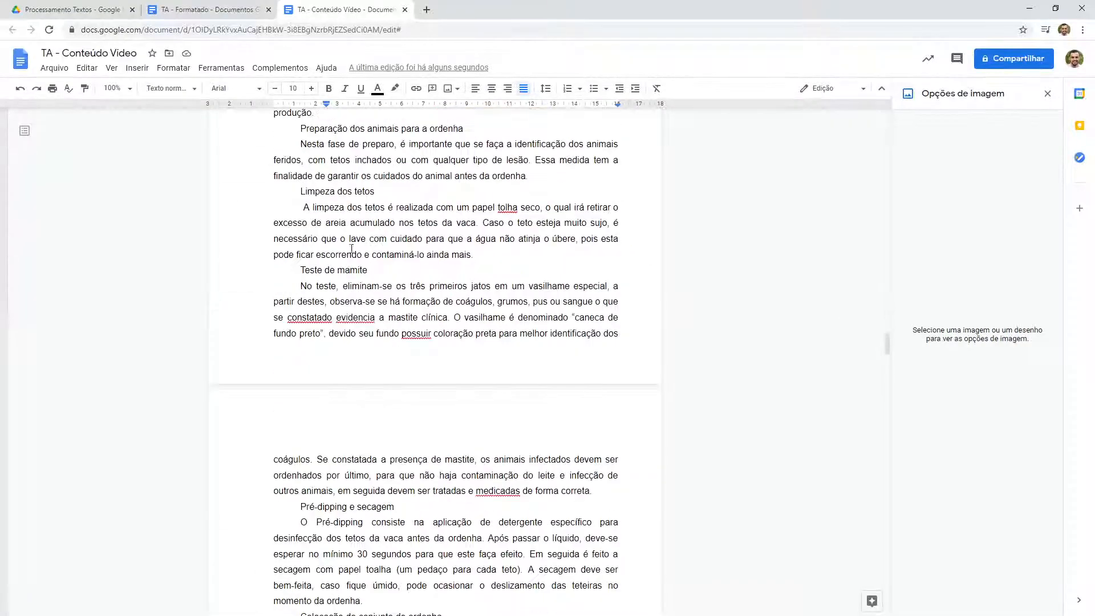
scroll(342, 253, "down", 20)
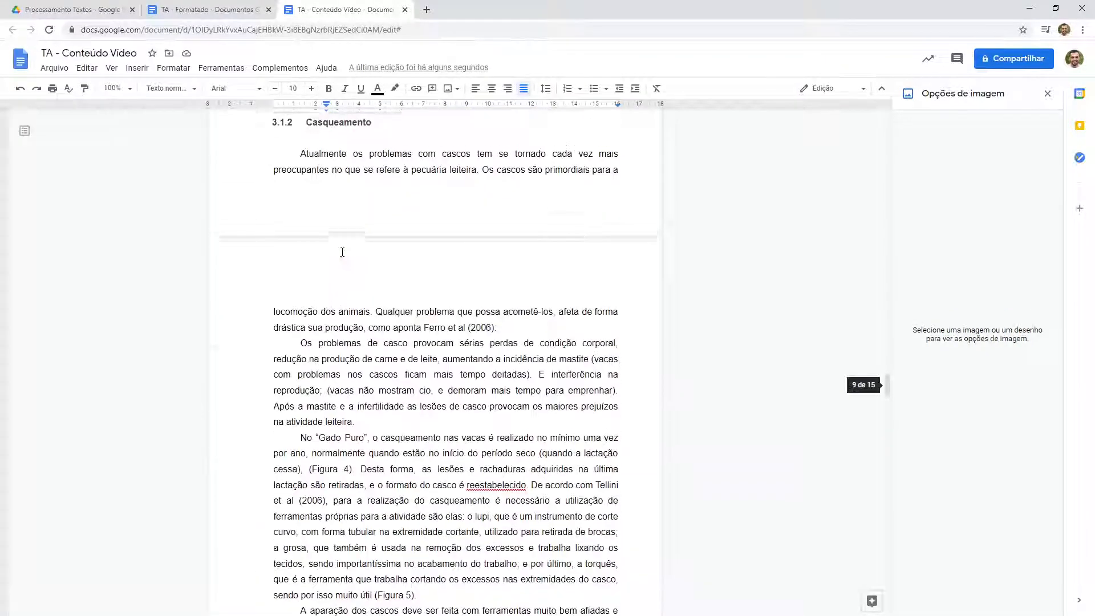
scroll(342, 252, "up", 2)
scroll(342, 252, "down", 12)
left_click(208, 9)
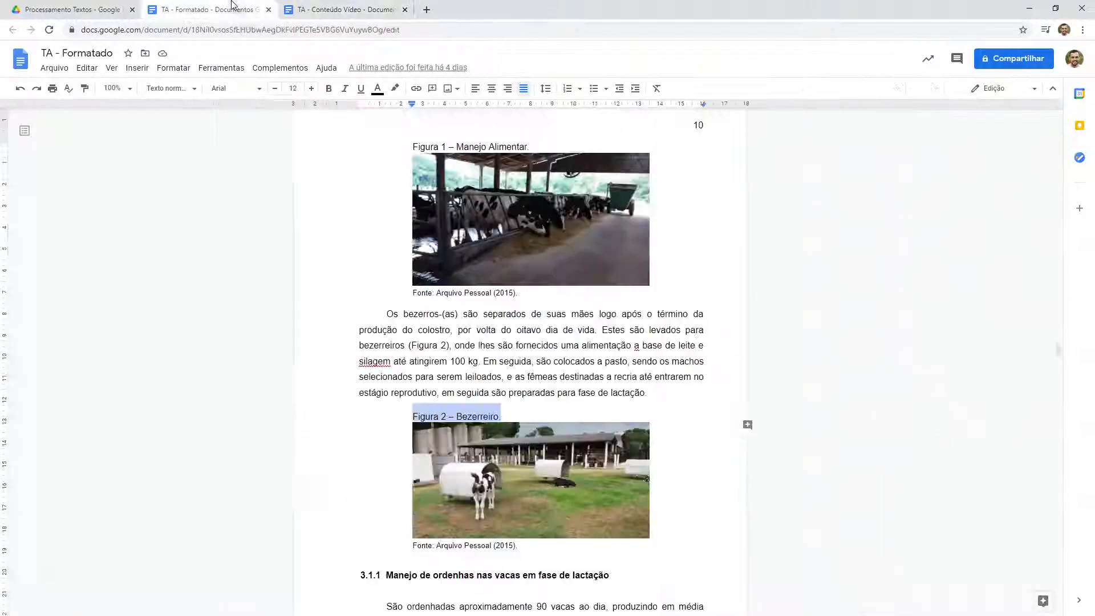
scroll(517, 380, "down", 18)
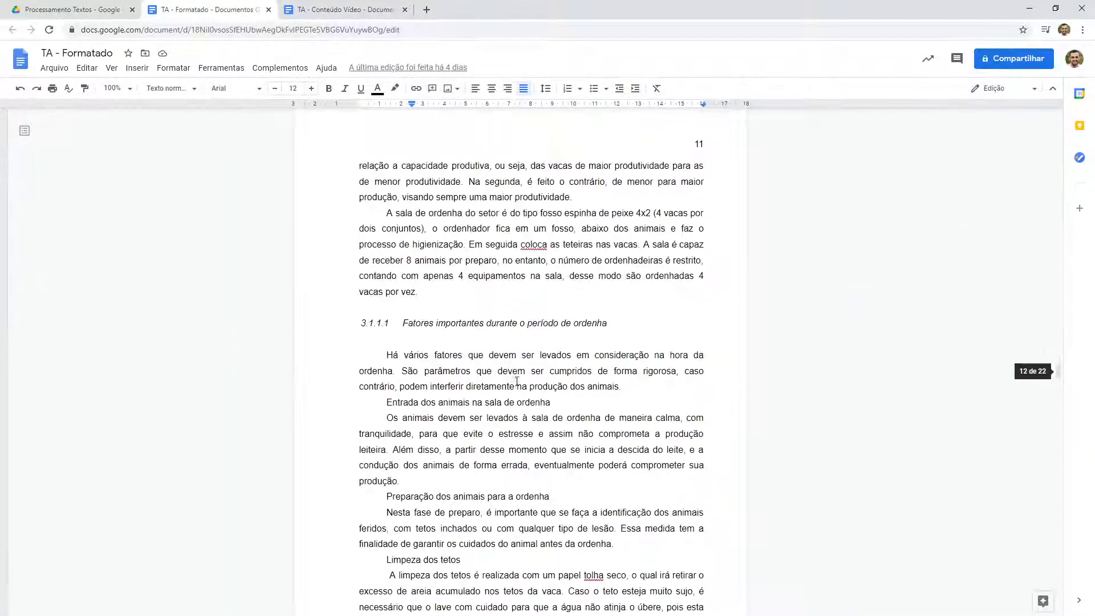
scroll(516, 380, "down", 15)
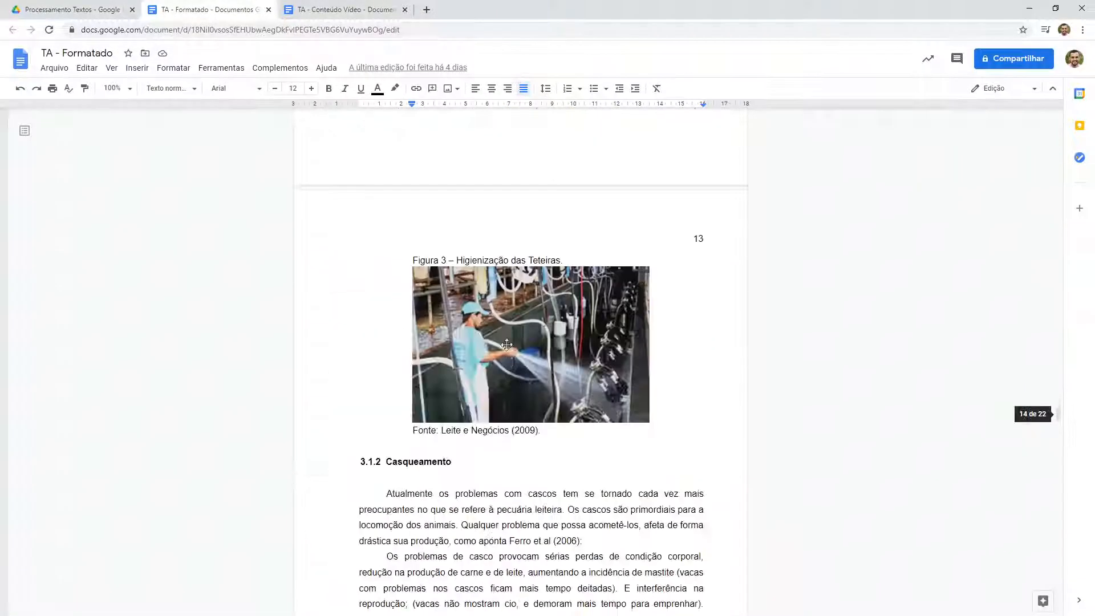
scroll(474, 352, "up", 20)
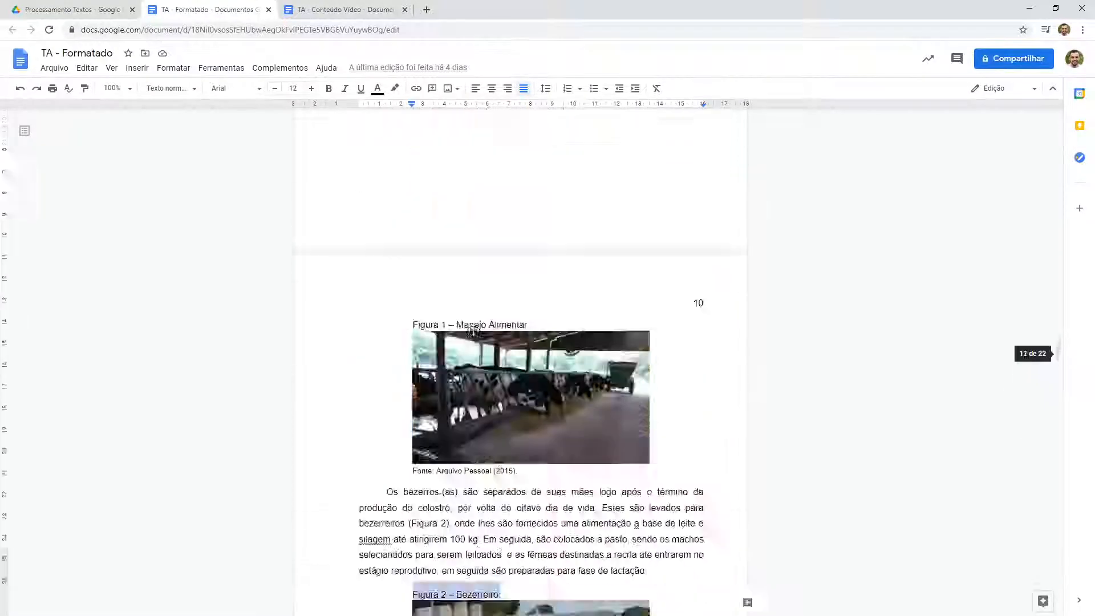